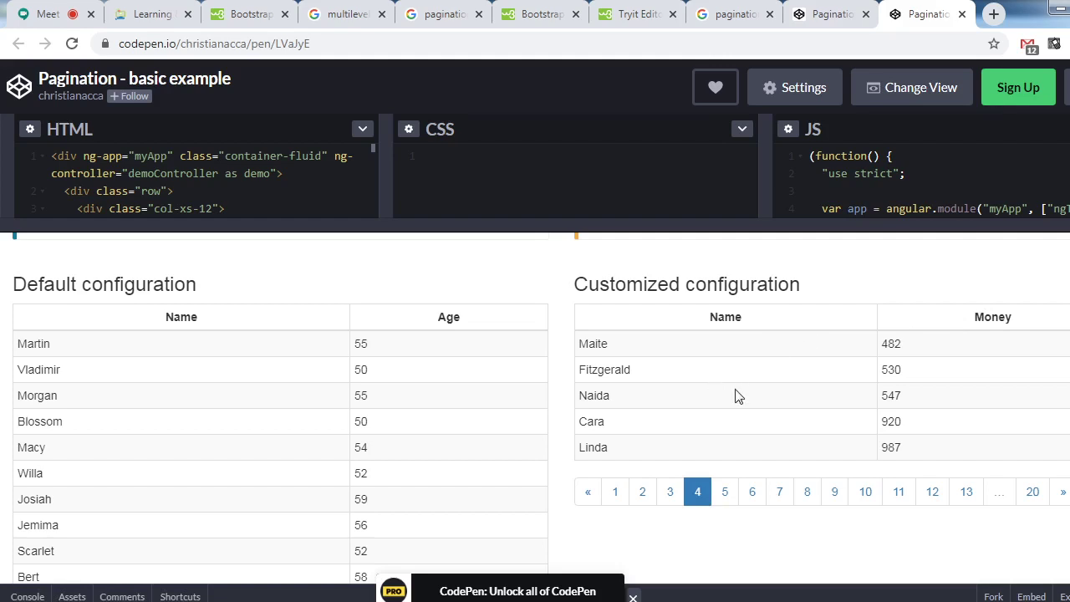
Page through the Customized configuration table from page 5 up to page 18 to test its pagination
{"action": "left_click", "coordinate": [724, 493]}
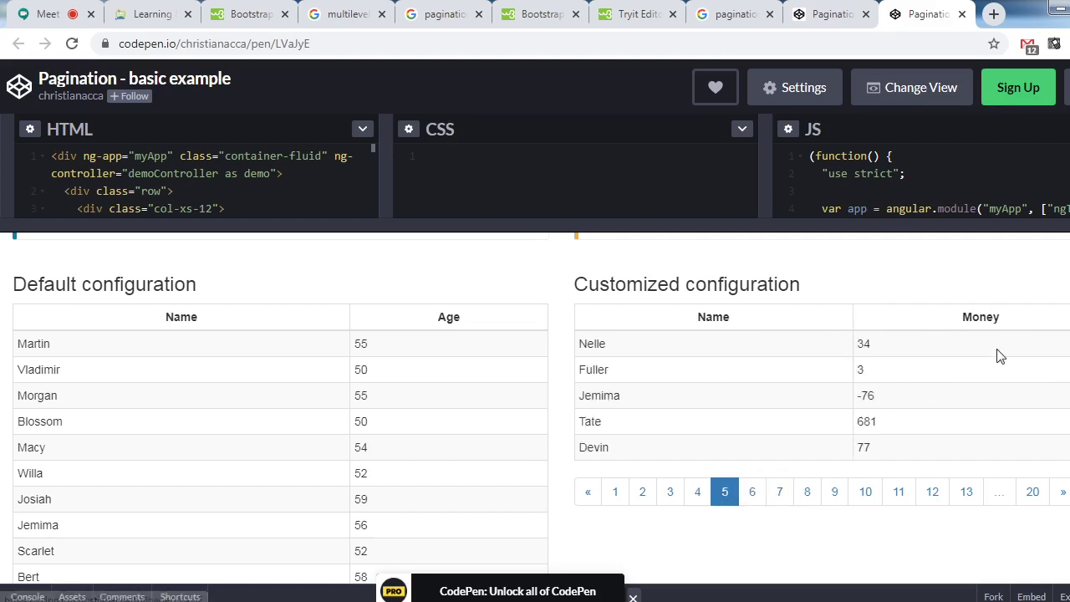
{"action": "left_click", "coordinate": [749, 491]}
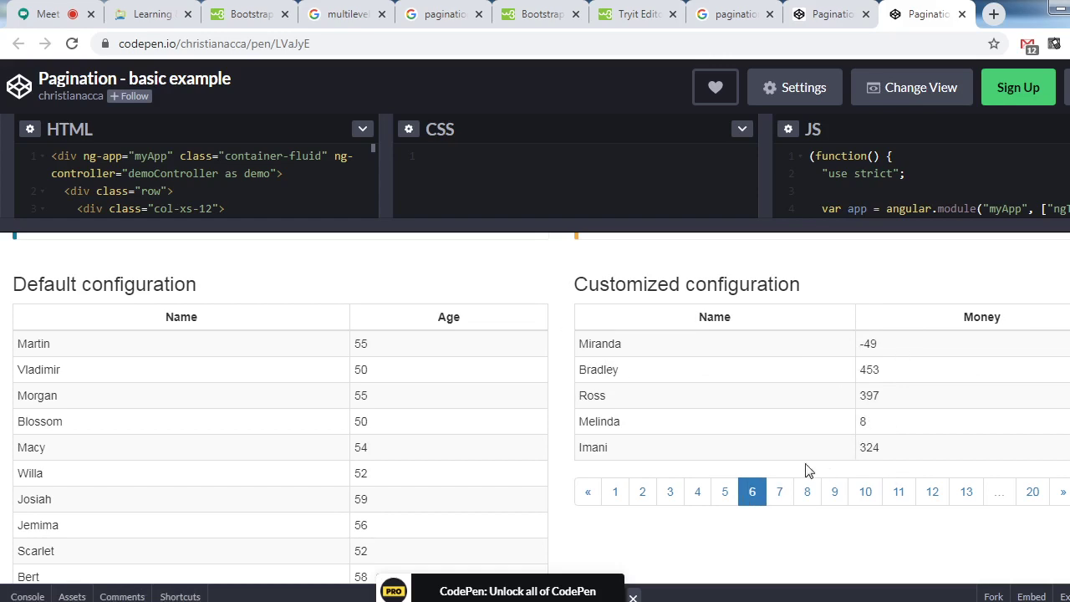
{"action": "left_click", "coordinate": [779, 491]}
{"action": "left_click", "coordinate": [806, 497]}
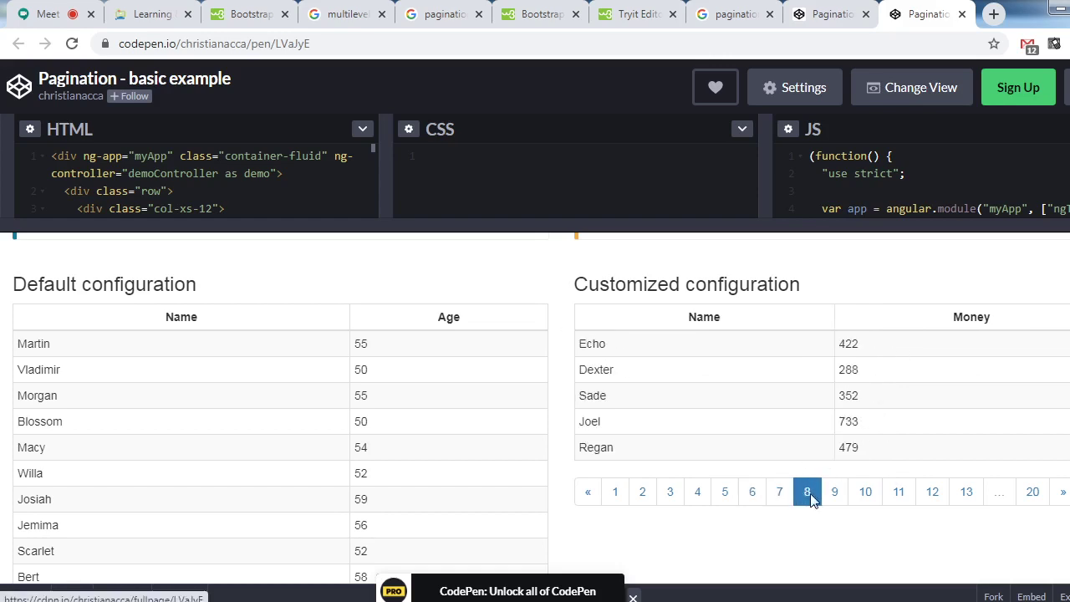
{"action": "left_click", "coordinate": [832, 495]}
{"action": "left_click", "coordinate": [882, 497]}
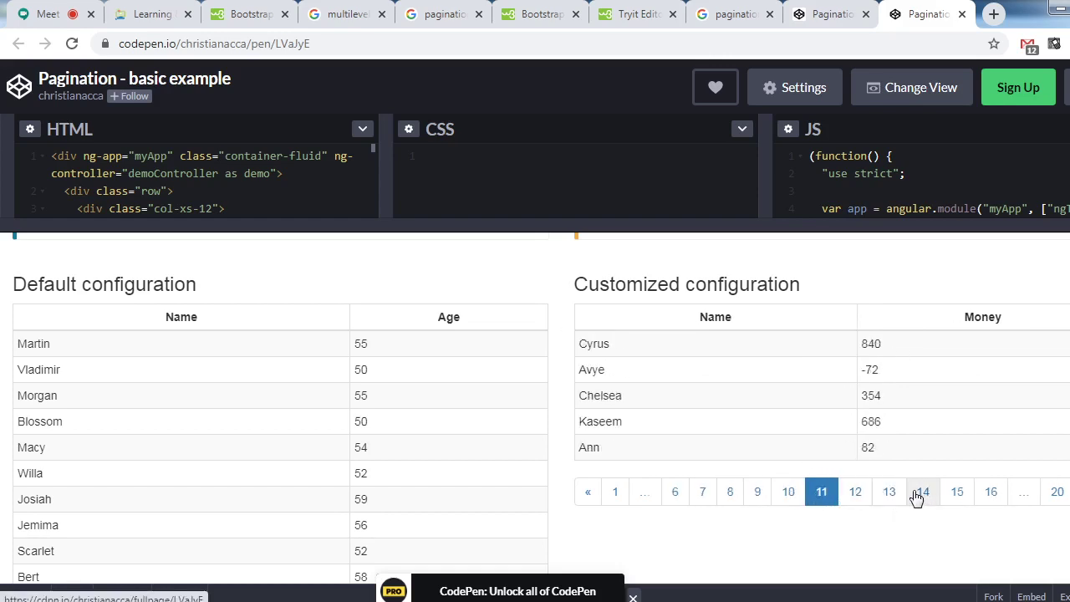
{"action": "left_click", "coordinate": [921, 495]}
{"action": "left_click", "coordinate": [993, 494]}
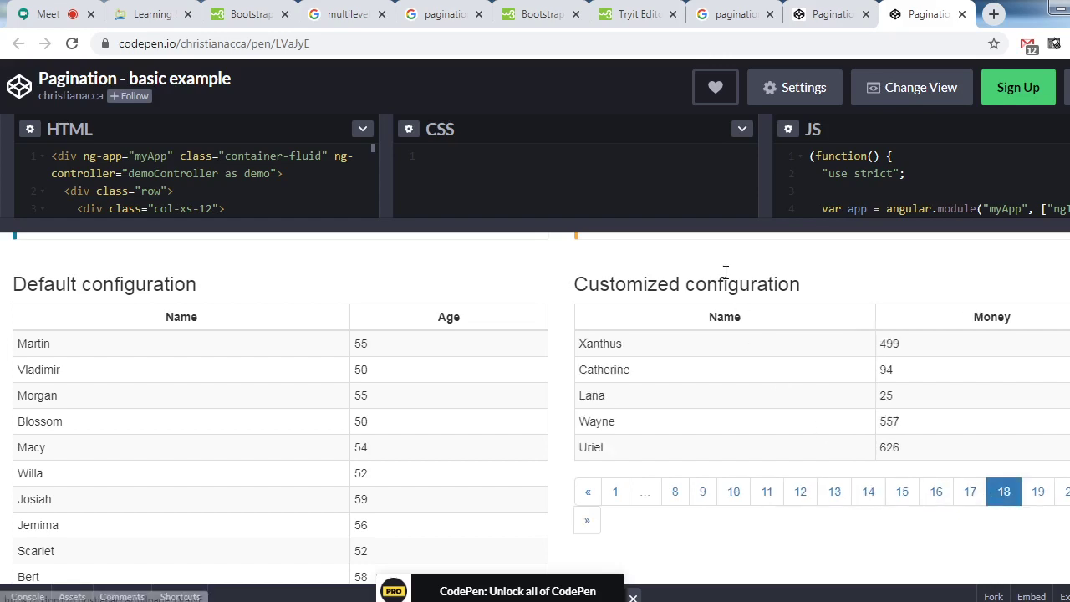
Enlarge the code editor area and examine the pagination example's HTML and JS code
{"action": "left_click_drag", "start_coordinate": [606, 224], "coordinate": [606, 430]}
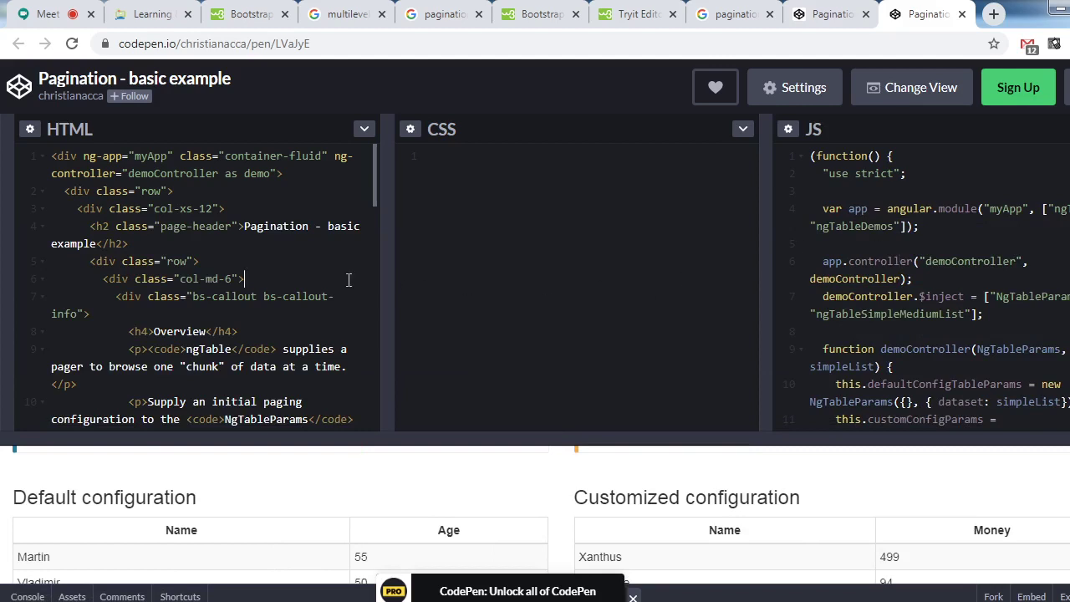
{"action": "scroll", "coordinate": [349, 280], "scroll_direction": "down", "scroll_amount": 12}
{"action": "scroll", "coordinate": [869, 305], "scroll_direction": "down", "scroll_amount": 10}
{"action": "scroll", "coordinate": [867, 306], "scroll_direction": "up", "scroll_amount": 9}
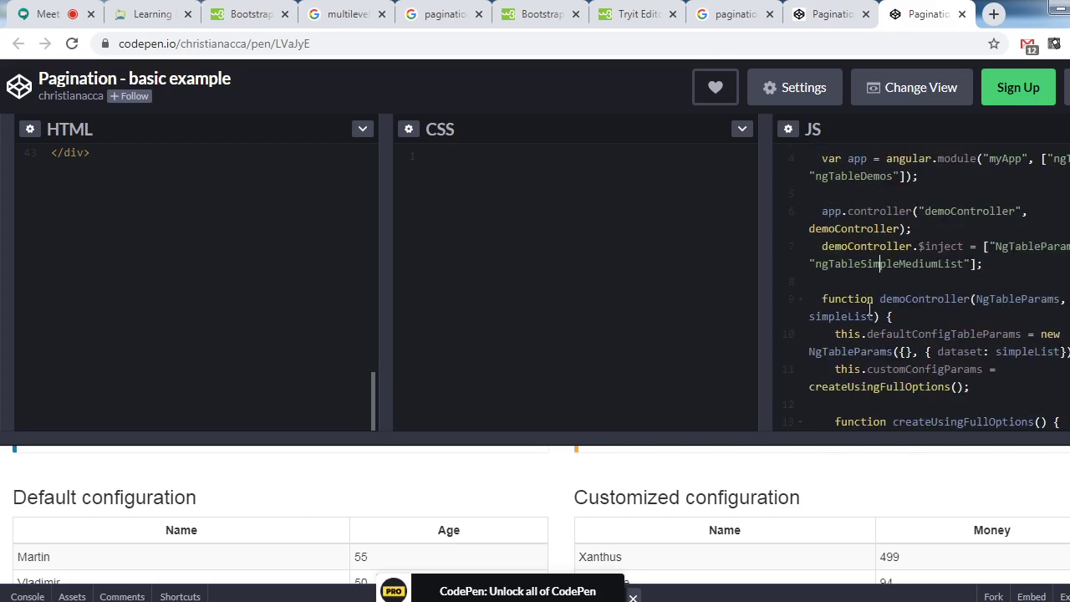
{"action": "scroll", "coordinate": [872, 311], "scroll_direction": "up", "scroll_amount": 1}
Go to classroom.google.com/h in a new browser tab and open the Classwork page of the Batch-03 class
{"action": "left_click", "coordinate": [386, 36]}
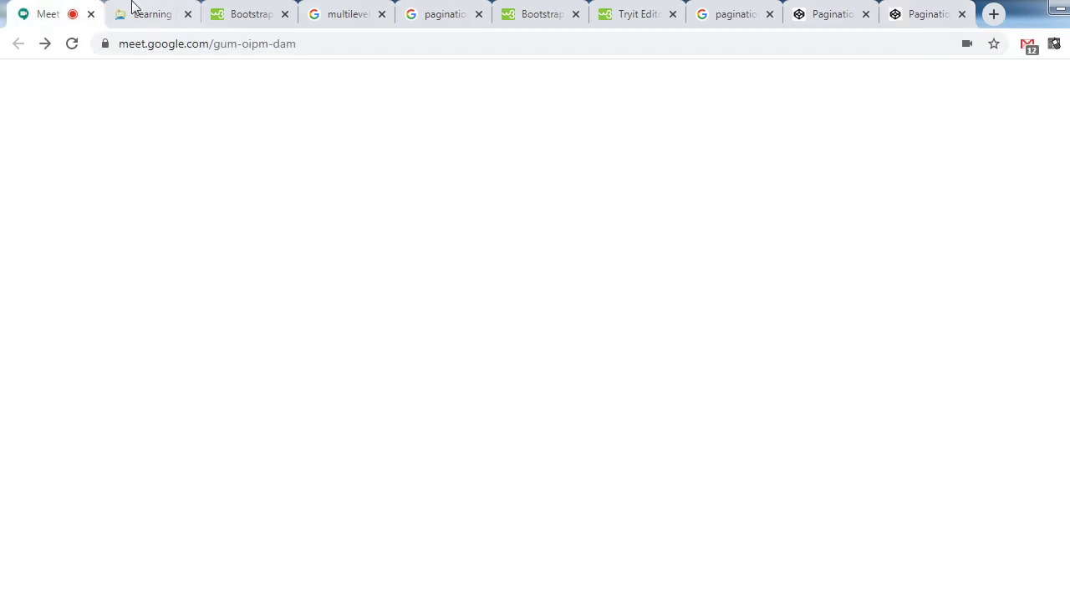
{"action": "left_click", "coordinate": [138, 12]}
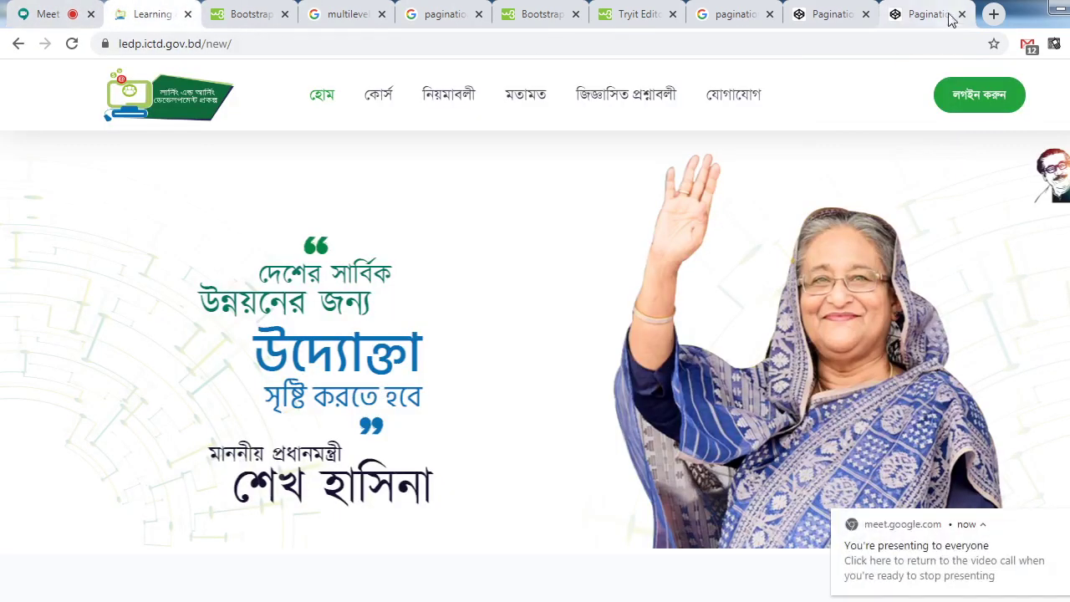
{"action": "left_click", "coordinate": [994, 13]}
{"action": "left_click", "coordinate": [847, 44]}
{"action": "type", "text": "classroom.google.com/h"}
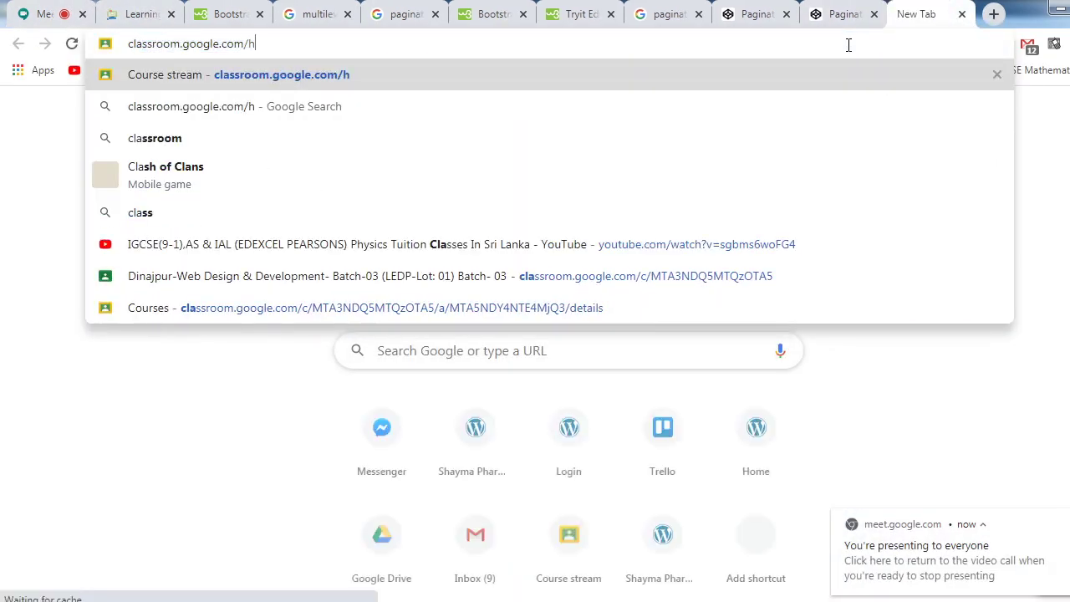
{"action": "key", "text": "Return"}
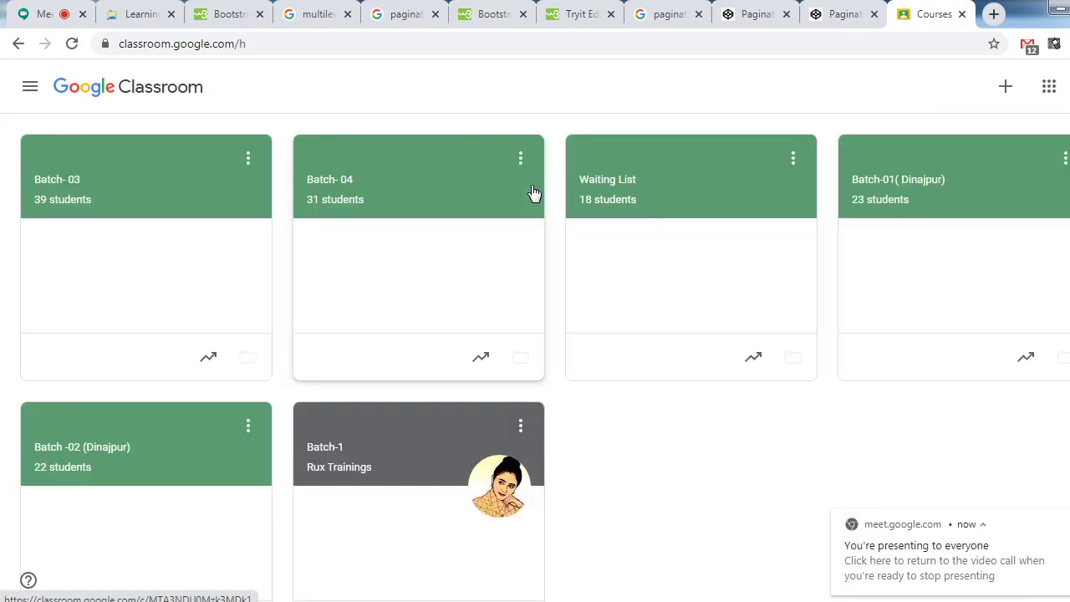
{"action": "left_click", "coordinate": [165, 168]}
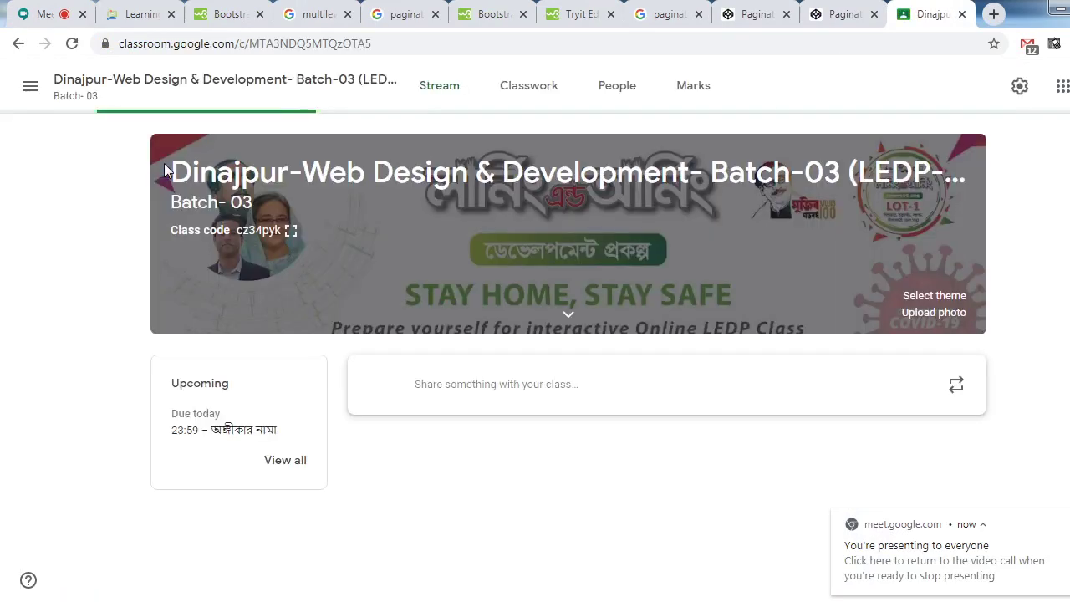
{"action": "left_click", "coordinate": [544, 100]}
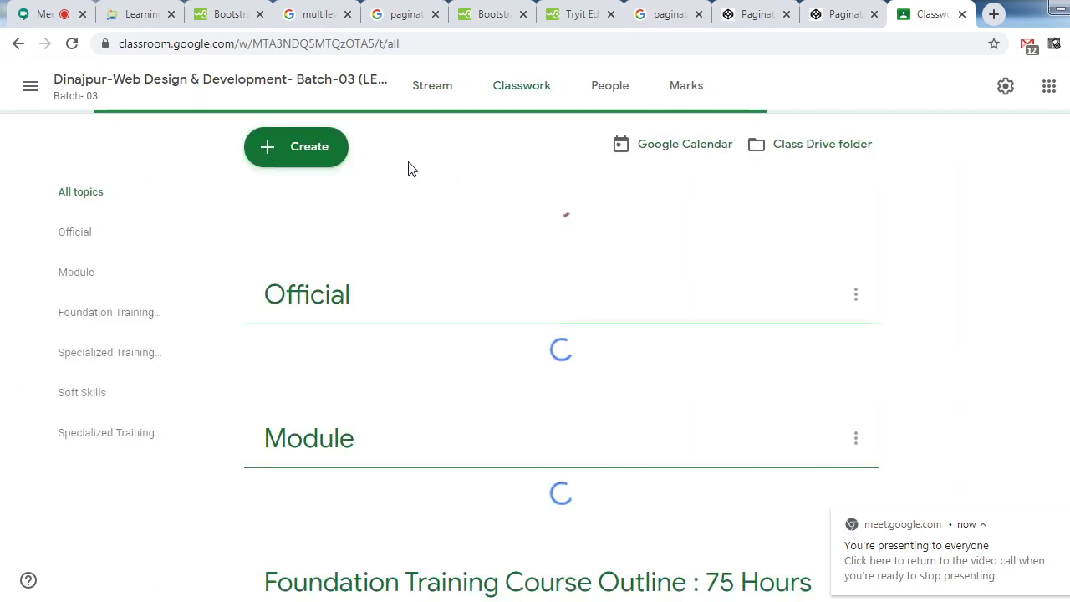
Create a new assignment titled "Day 8 # Assignment 1"
{"action": "left_click", "coordinate": [337, 157]}
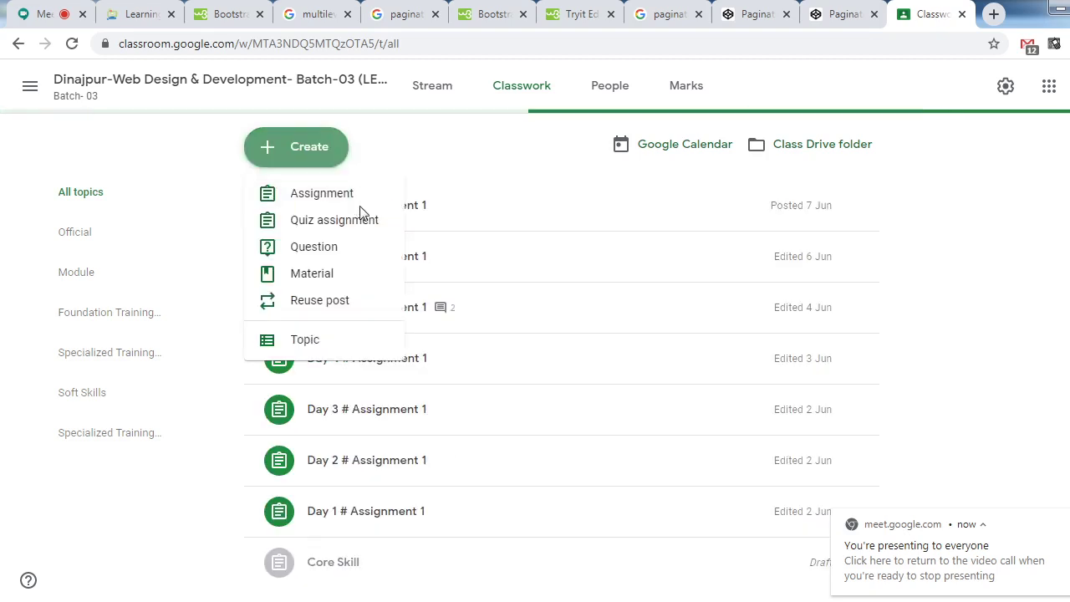
{"action": "left_click", "coordinate": [338, 204]}
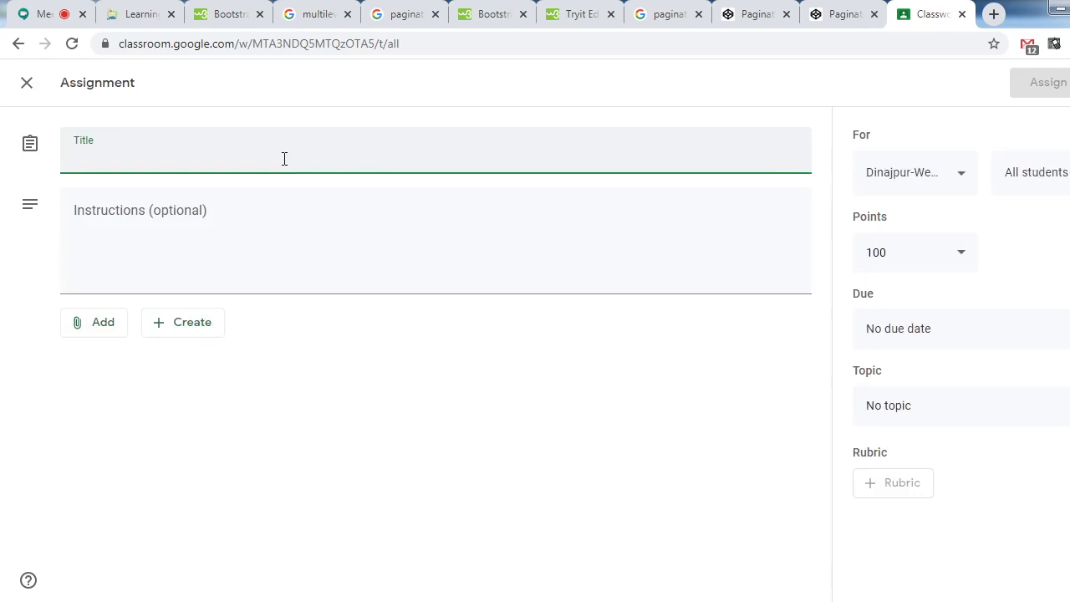
{"action": "type", "text": "Day"}
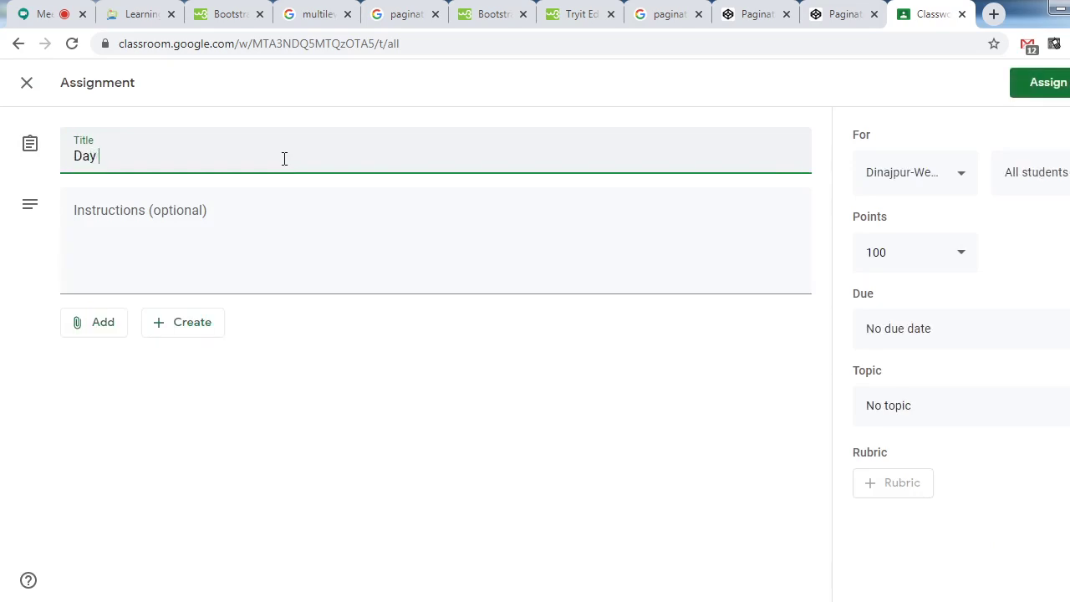
{"action": "type", "text": " 8 # Assignment 1"}
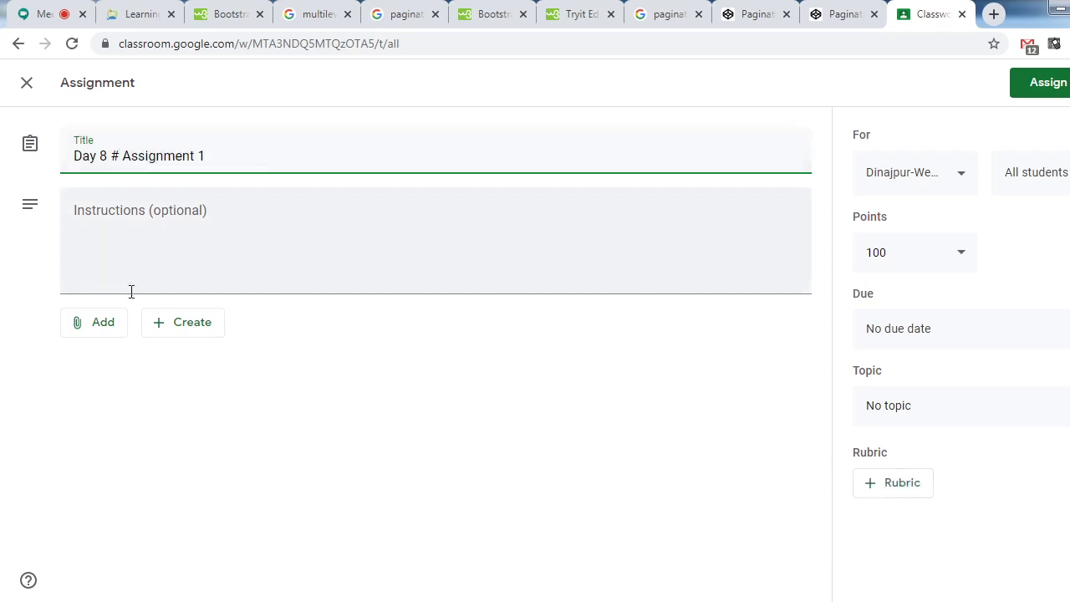
Begin the assignment instructions with "LEDP এর মত ওয়েবসাইট"
{"action": "left_click", "coordinate": [250, 250]}
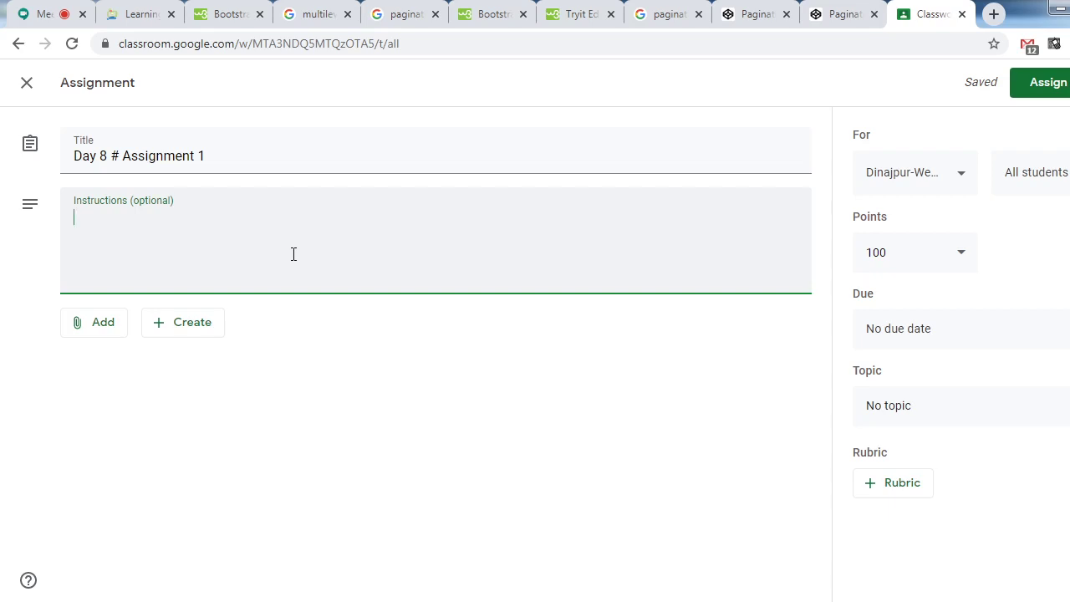
{"action": "type", "text": "L"}
{"action": "type", "text": "EDP er mot "}
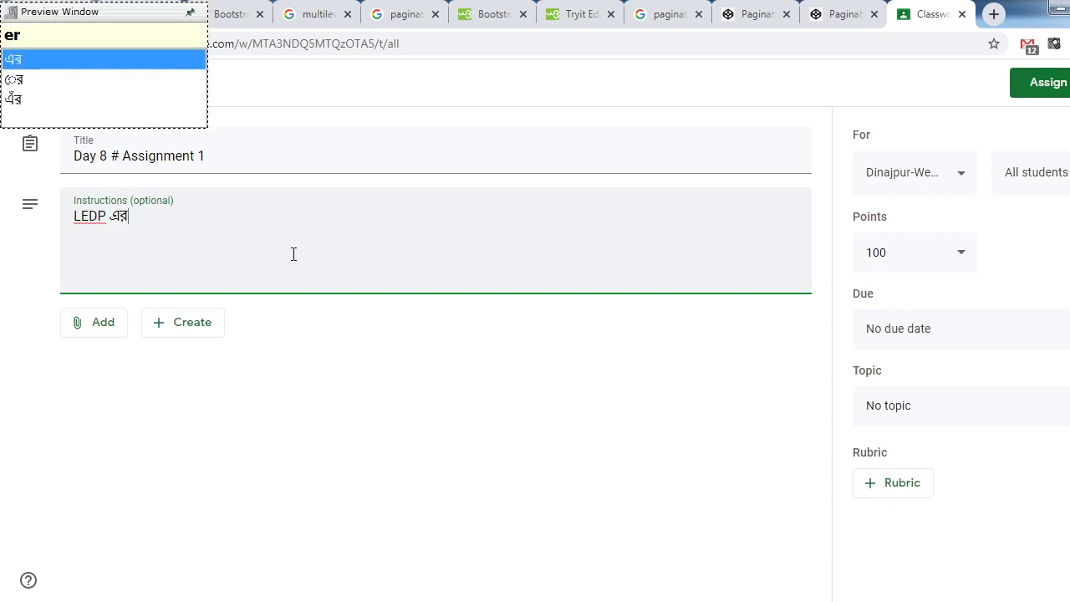
{"action": "type", "text": "oy"}
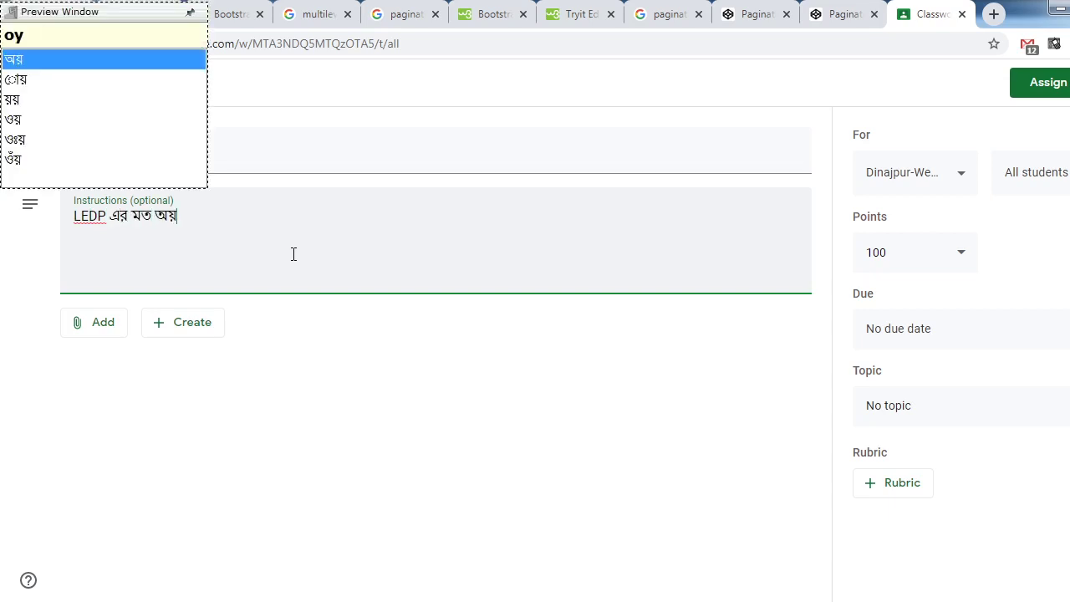
{"action": "key", "text": "BackSpace"}
{"action": "type", "text": "oyeb "}
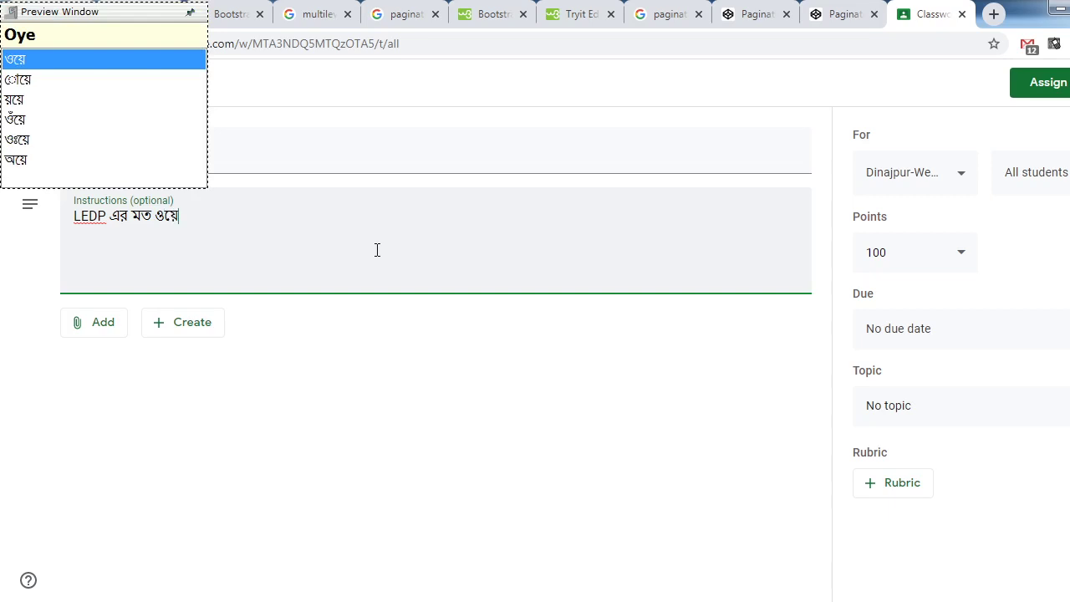
{"action": "type", "text": "sait amr"}
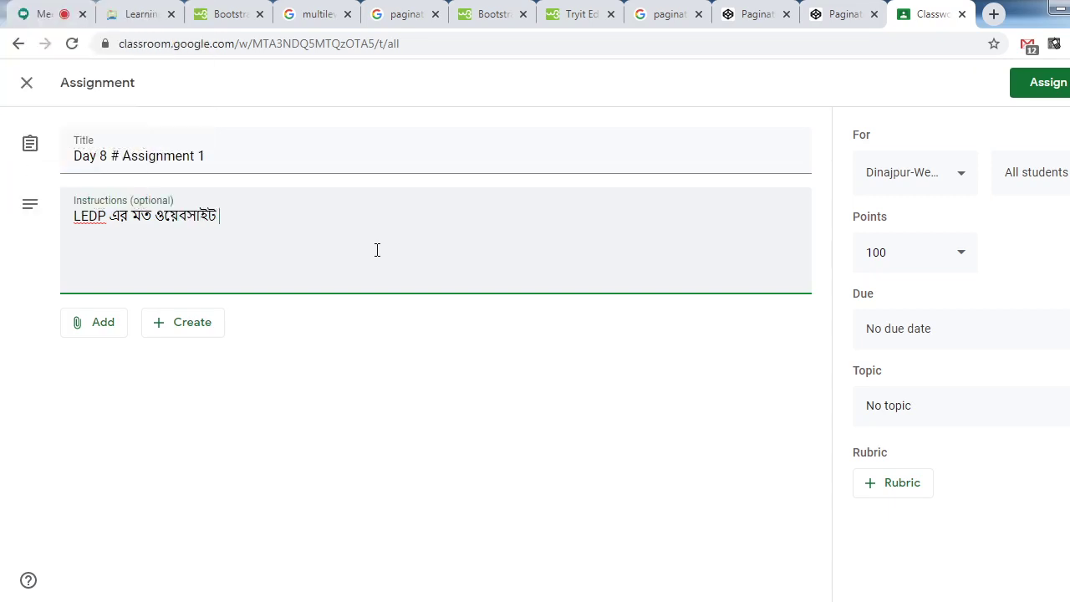
Continue the assignment instructions with "আমরা আগের এসাইনমেন্টে"
{"action": "key", "text": "BackSpace"}
{"action": "type", "text": "ora ager esya"}
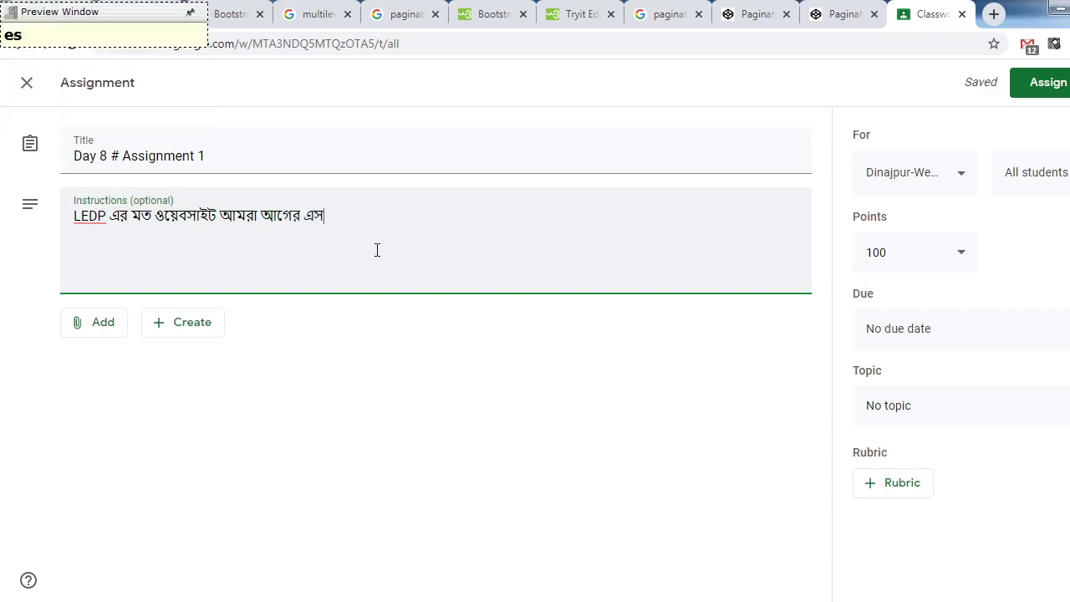
{"action": "key", "text": "BackSpace"}
{"action": "key", "text": "BackSpace"}
{"action": "type", "text": "ain "}
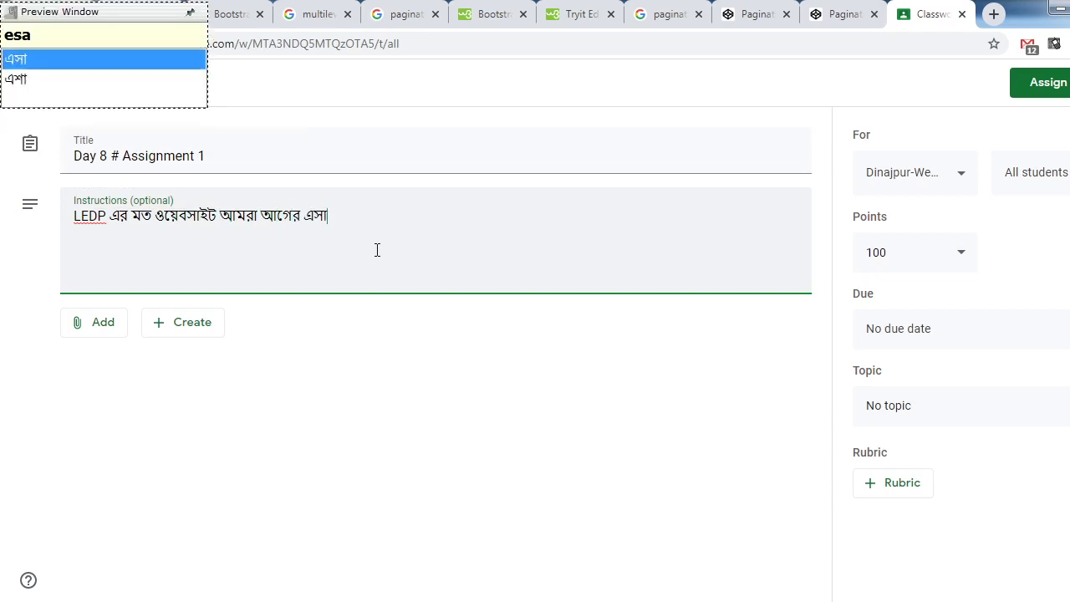
{"action": "type", "text": "menTr"}
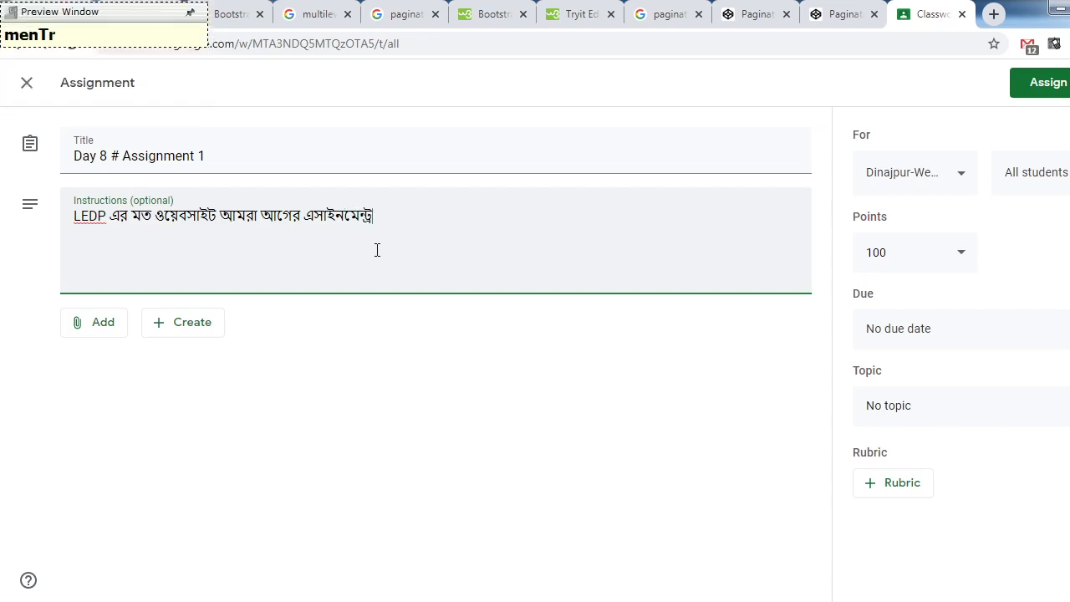
{"action": "key", "text": "BackSpace"}
{"action": "type", "text": "e "}
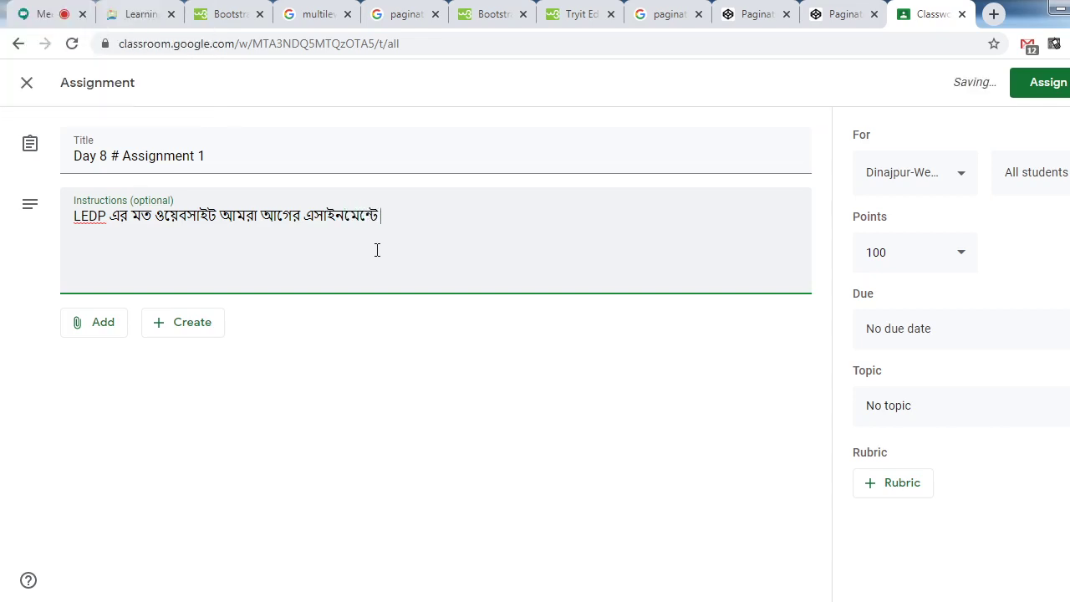
Add the word "তৈরি" to the instructions, choosing that spelling from the Bangla suggestions
{"action": "type", "text": "tOirI"}
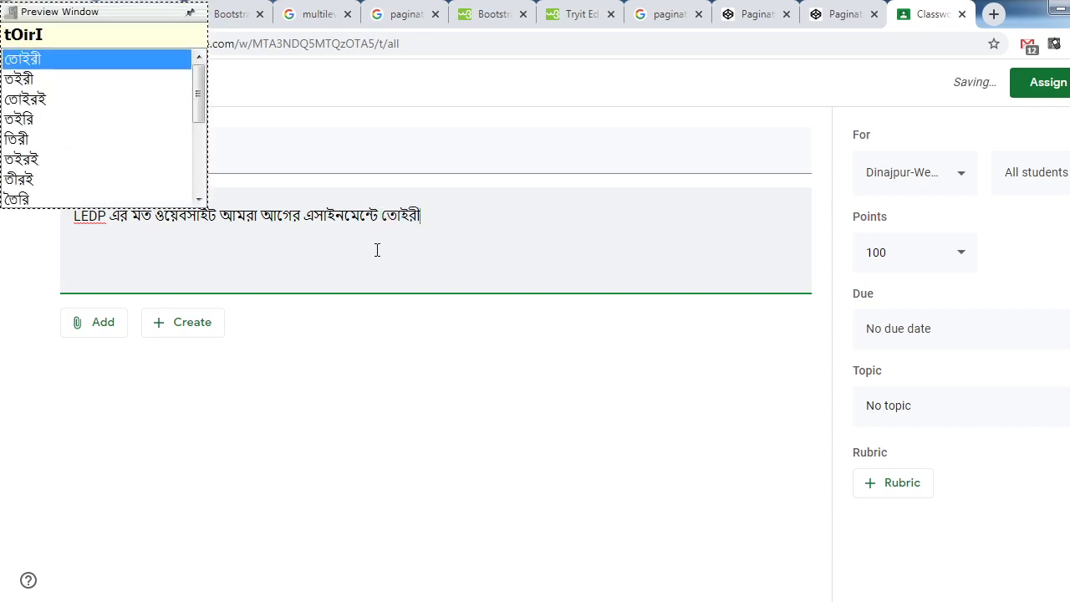
{"action": "key", "text": "Down"}
{"action": "key", "text": "Down"}
{"action": "key", "text": "Down"}
{"action": "key", "text": "Down"}
{"action": "key", "text": "Down"}
{"action": "key", "text": "Down"}
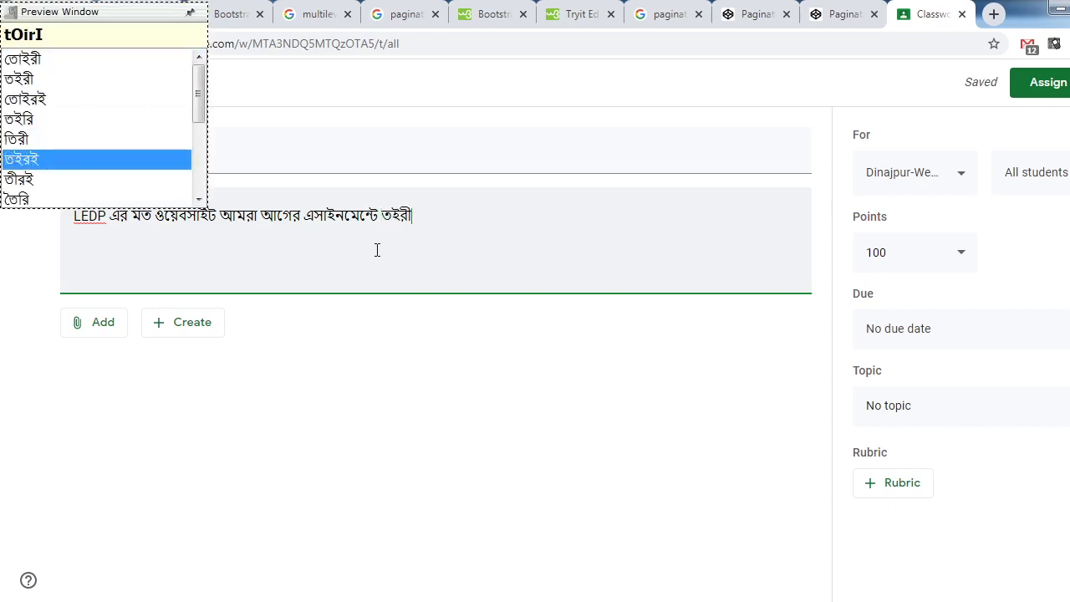
{"action": "key", "text": "Down"}
{"action": "key", "text": "Return"}
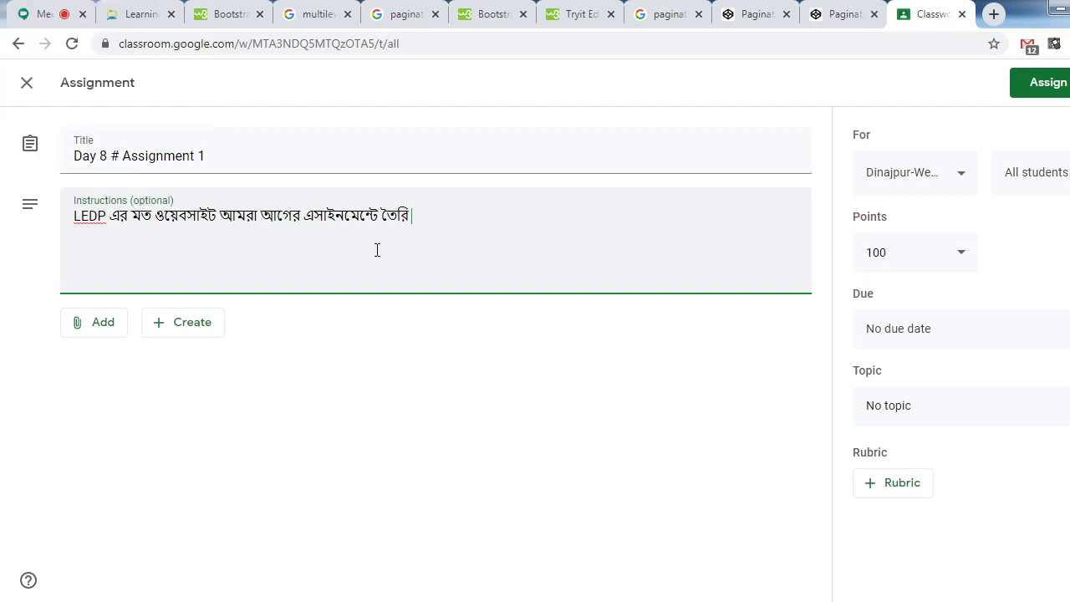
Continue the assignment instructions with "করার চেস্টা করেছি। সেই ওয়েব সাইটে", correcting the spelling of "ওয়েব"
{"action": "type", "text": "korar cesta korechi. sei oye sai"}
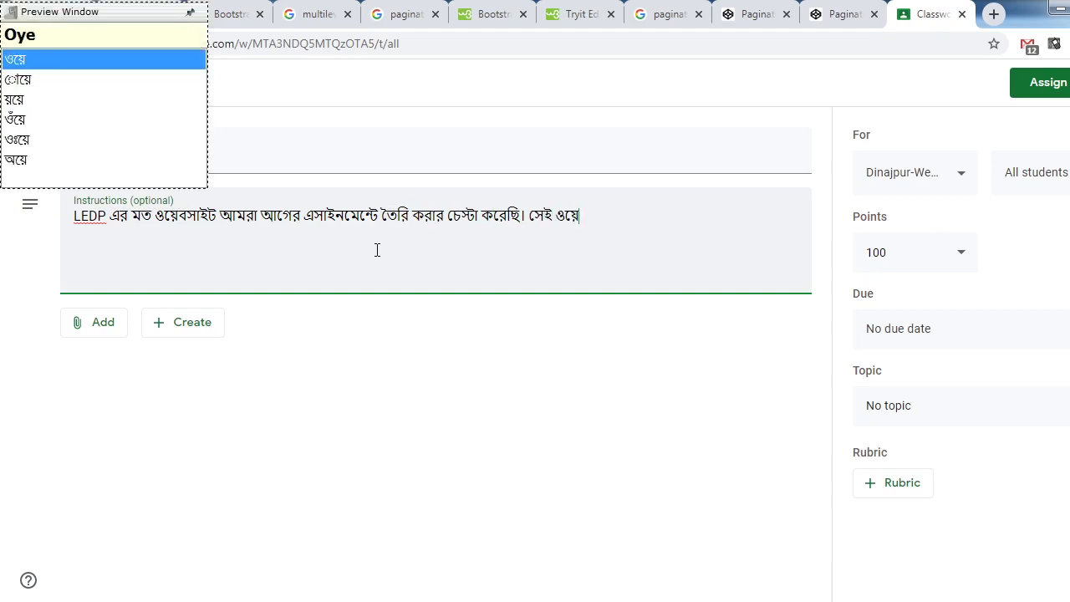
{"action": "key", "text": "Left"}
{"action": "key", "text": "Left"}
{"action": "key", "text": "Left"}
{"action": "key", "text": "Left"}
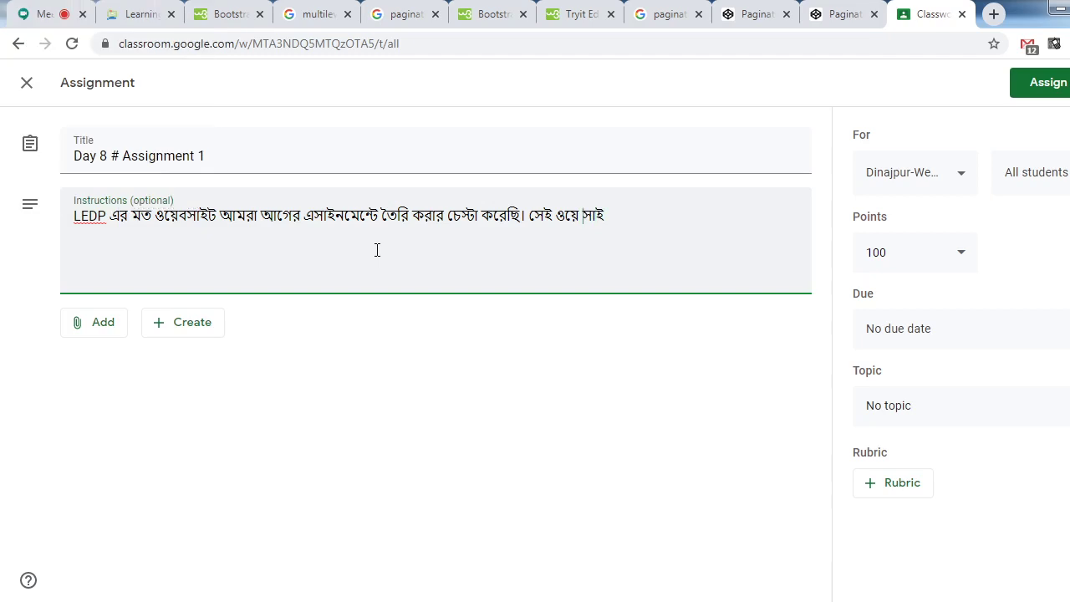
{"action": "type", "text": "bTe sla"}
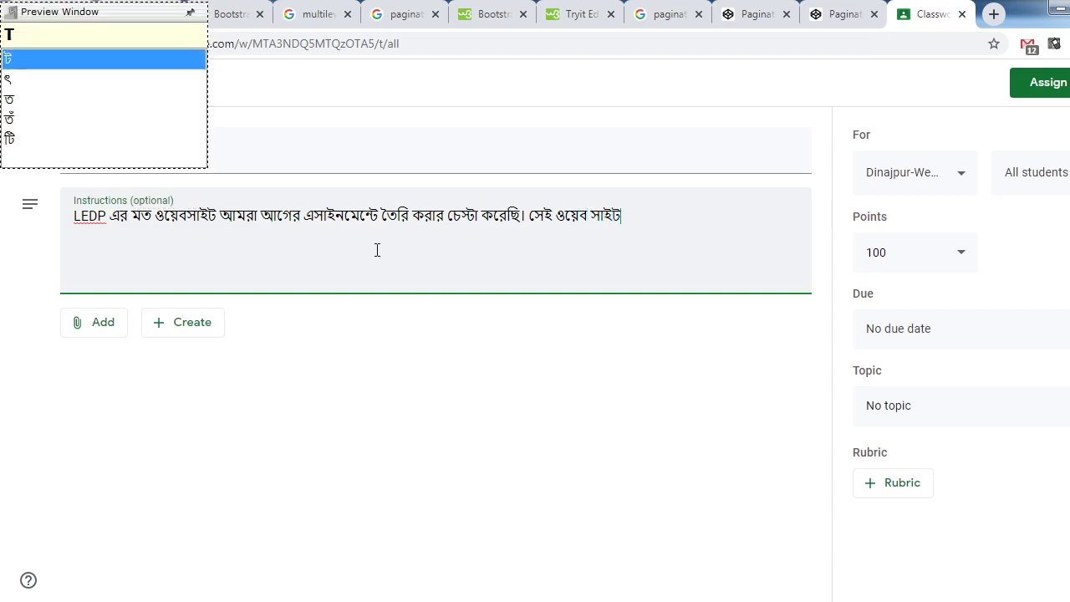
Add the word "স্লাইডার" to the end of the instructions
{"action": "type", "text": "i"}
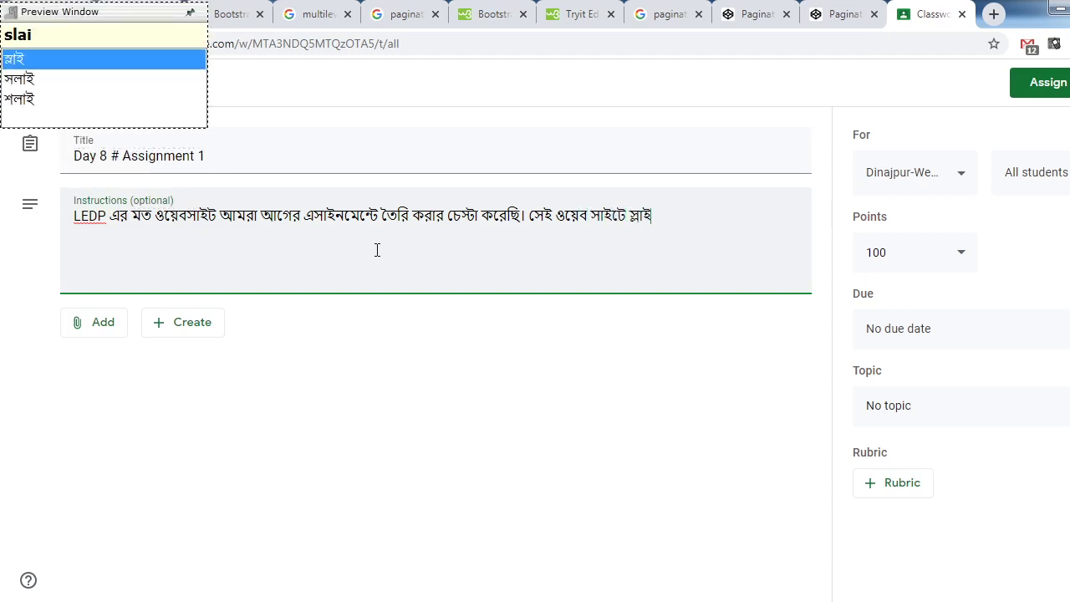
{"action": "type", "text": "da"}
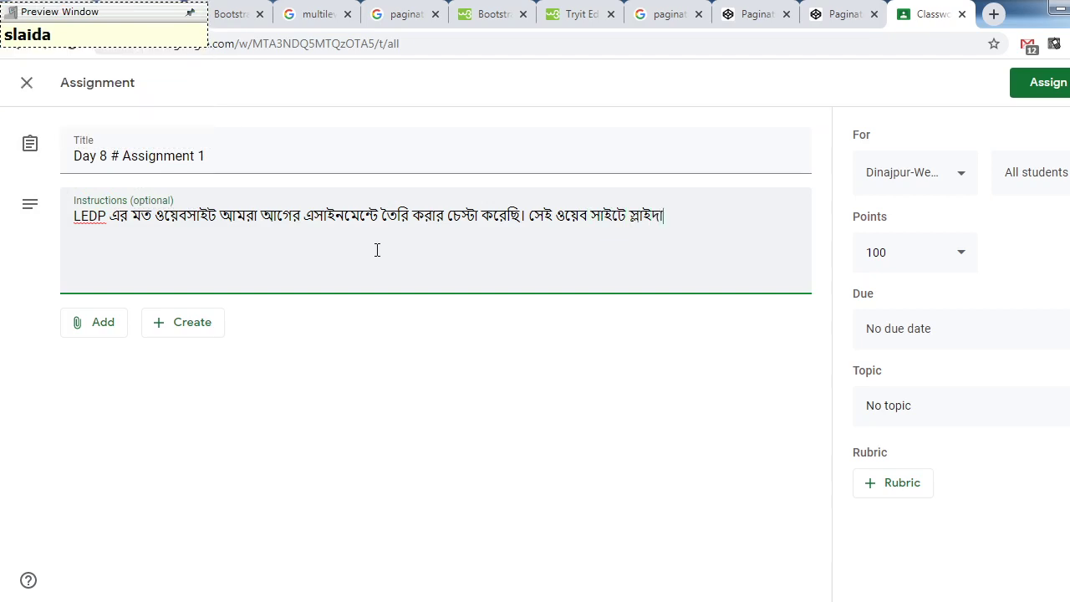
{"action": "key", "text": "BackSpace"}
{"action": "key", "text": "BackSpace"}
{"action": "type", "text": "Dar "}
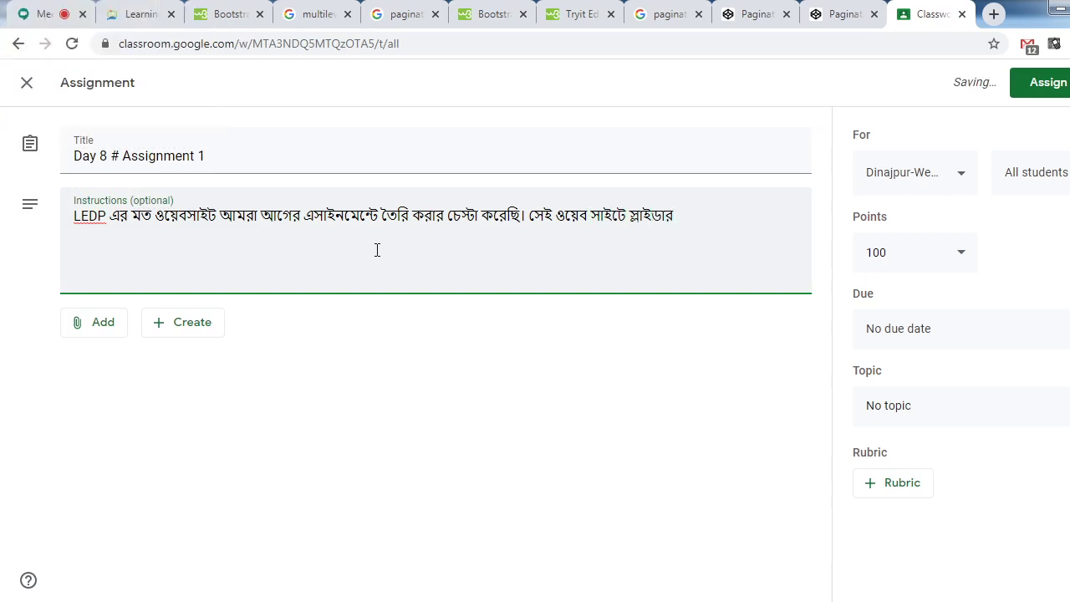
Append the English words "Carousel, pagination" to the instructions
{"action": "type", "text": "Ca"}
{"action": "type", "text": "r"}
{"action": "type", "text": "u"}
{"action": "key", "text": "BackSpace"}
{"action": "type", "text": "usel"}
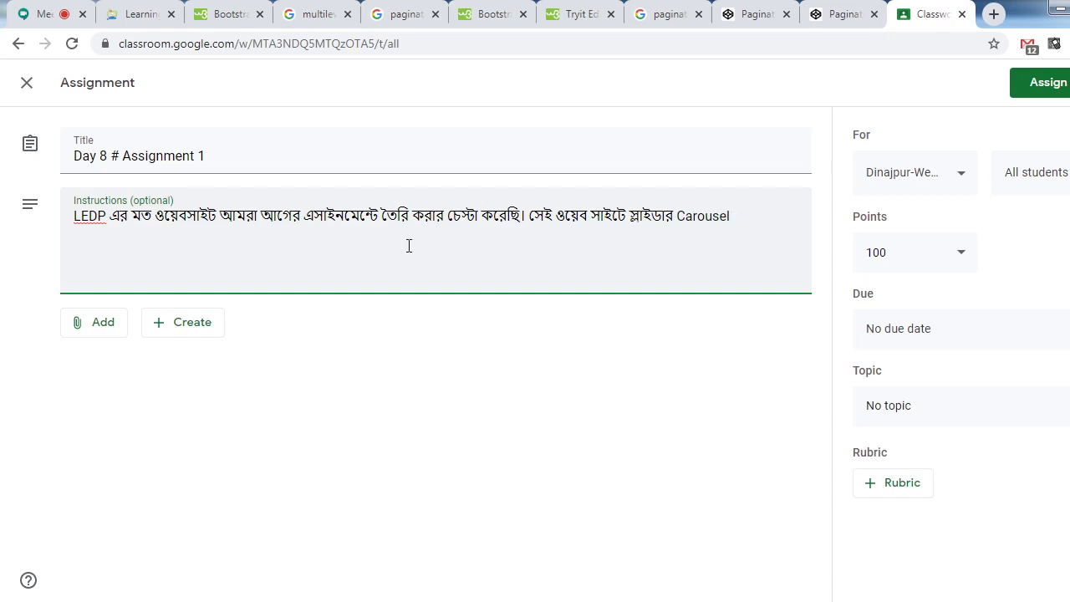
{"action": "type", "text": ", pagination"}
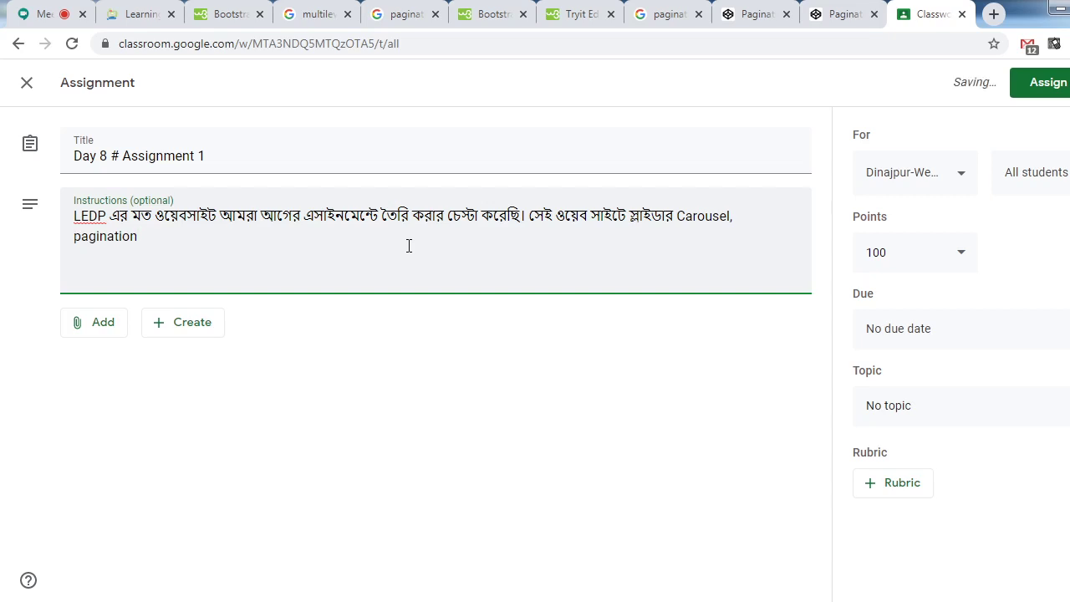
Add the Bangla word "ব্যবহার" after "pagination" in the instructions, correcting its spelling
{"action": "type", "text": " bybohabobh"}
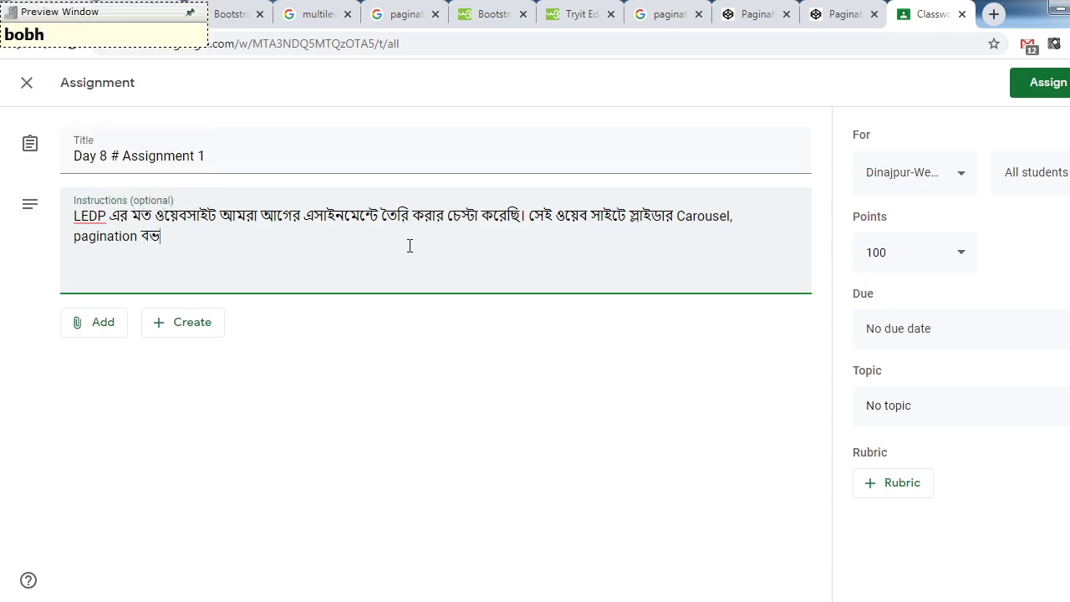
{"action": "key", "text": "BackSpace"}
{"action": "key", "text": "BackSpace"}
{"action": "type", "text": "ya"}
{"action": "key", "text": "BackSpace"}
{"action": "key", "text": "BackSpace"}
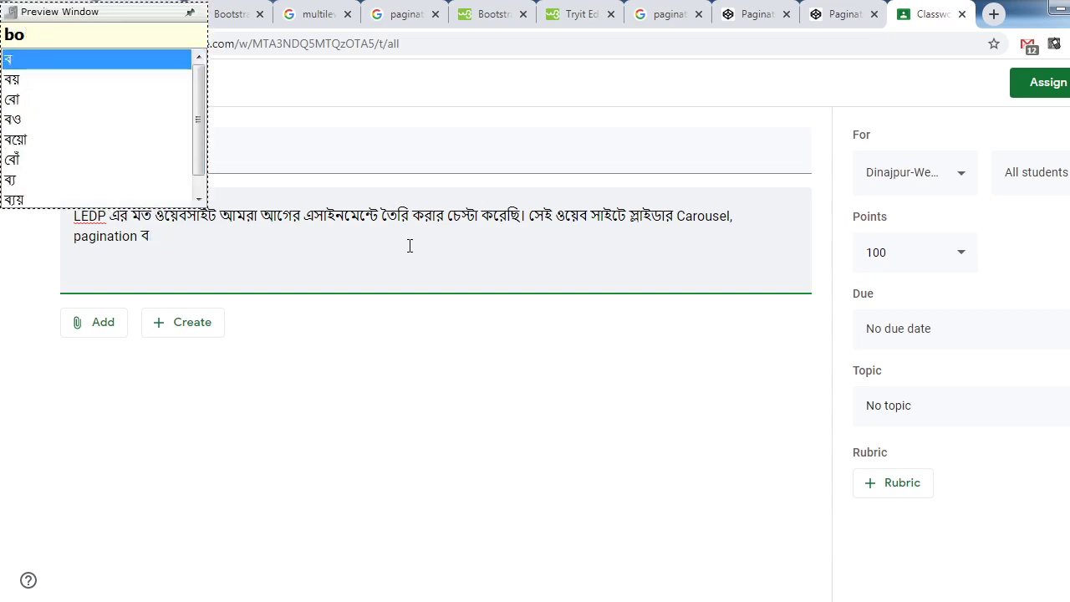
{"action": "type", "text": "yb"}
{"action": "key", "text": "BackSpace"}
{"action": "key", "text": "BackSpace"}
{"action": "key", "text": "BackSpace"}
{"action": "key", "text": "BackSpace"}
{"action": "type", "text": "byboh"}
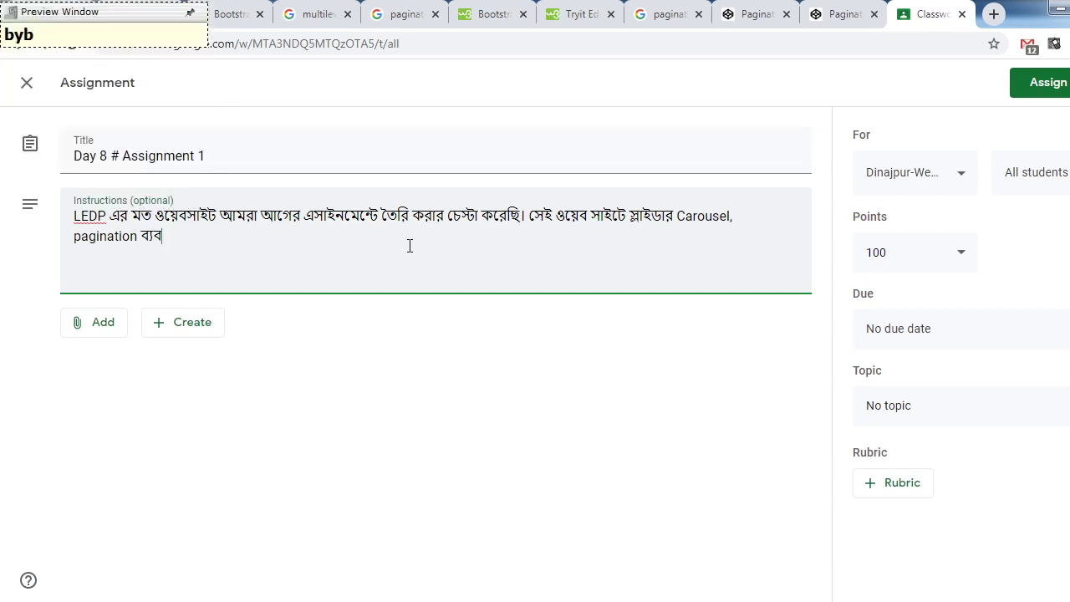
Finish the instructions with "করতে হবে।" and assign the work to the class
{"action": "type", "text": "ar korte par"}
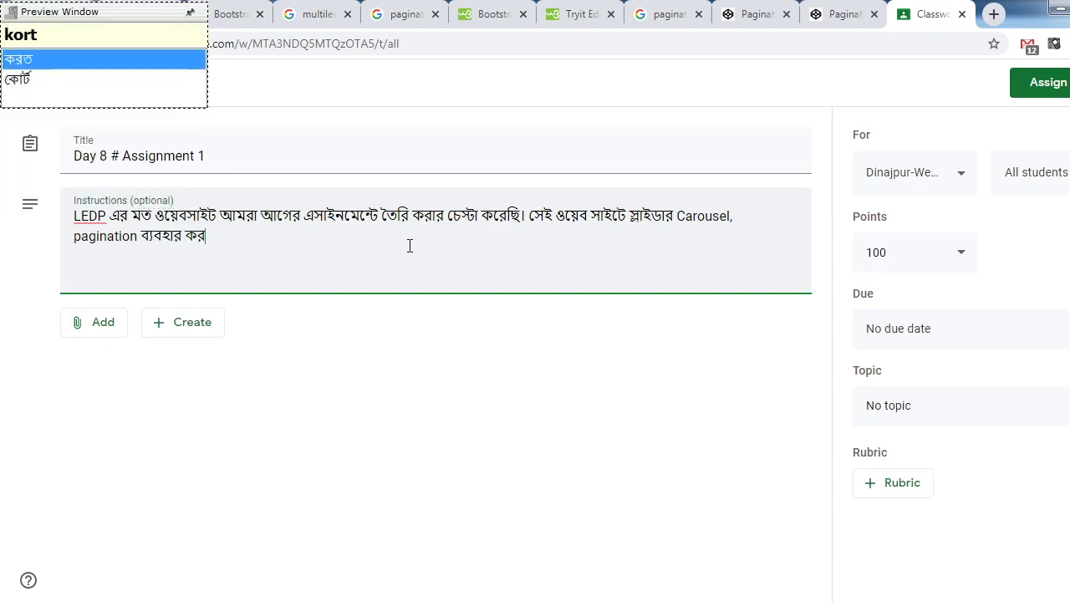
{"action": "key", "text": "BackSpace"}
{"action": "key", "text": "BackSpace"}
{"action": "key", "text": "BackSpace"}
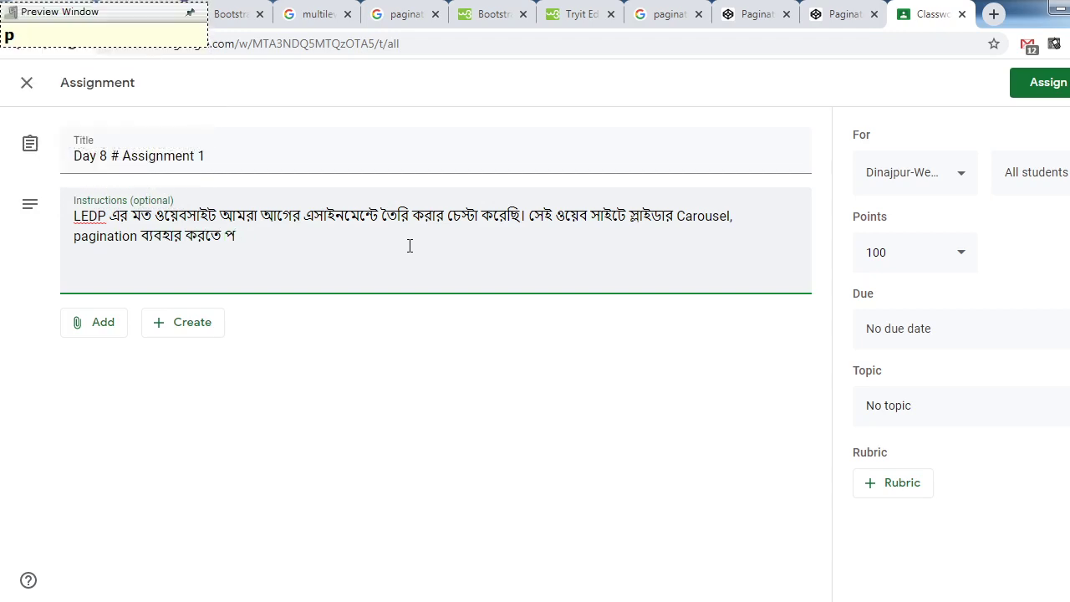
{"action": "type", "text": "hobe."}
{"action": "left_click", "coordinate": [1049, 83]}
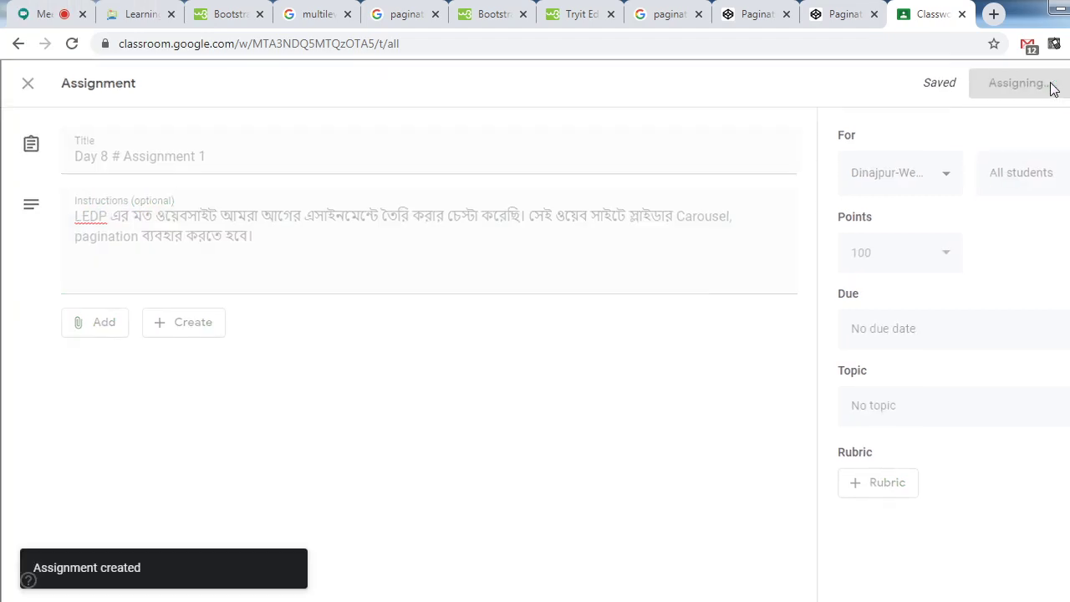
Open the posted "Day 8 # Assignment 1" for editing and copy the address of the CodePen "Pagination - basic example"
{"action": "left_click", "coordinate": [398, 212]}
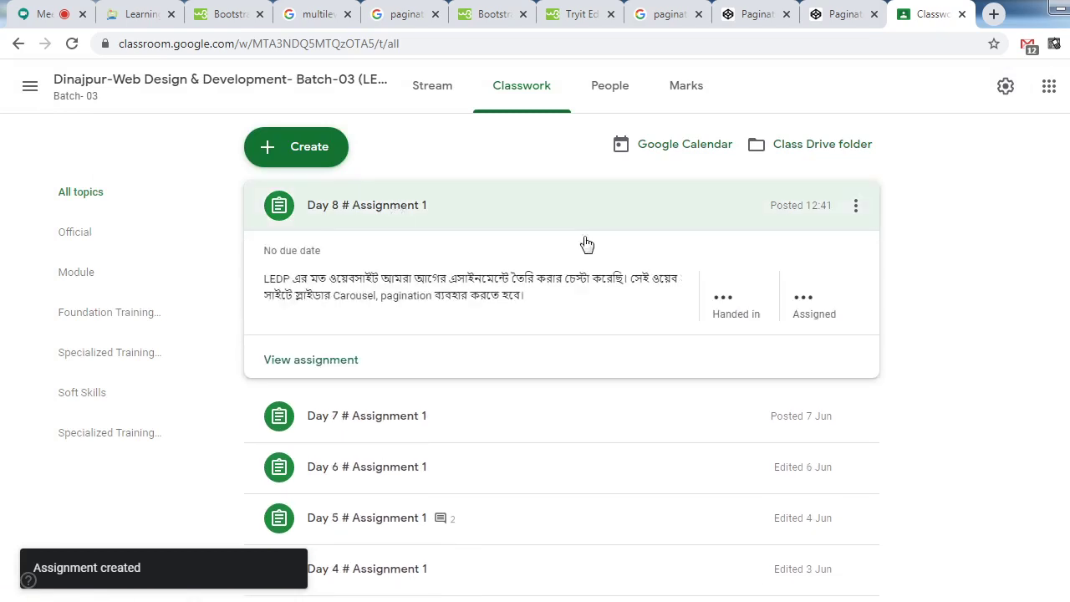
{"action": "left_click", "coordinate": [855, 206]}
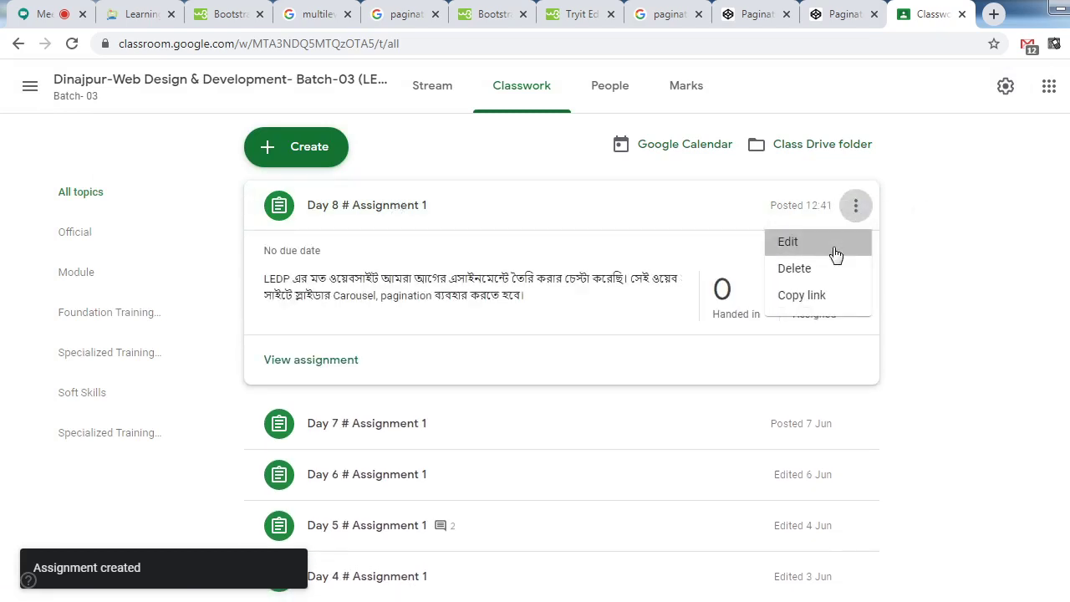
{"action": "left_click", "coordinate": [830, 250]}
{"action": "left_click", "coordinate": [824, 15]}
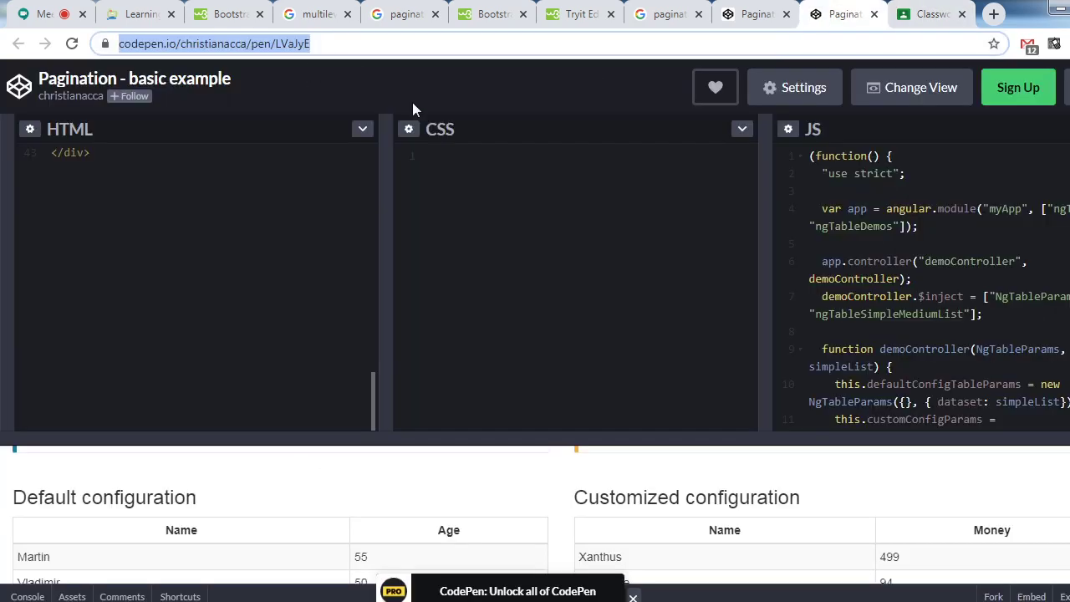
{"action": "left_click", "coordinate": [926, 14]}
Add a line "পেজিনেশনঃ" followed by the copied CodePen link below the instructions, and save the assignment
{"action": "left_click", "coordinate": [401, 253]}
{"action": "key", "text": "Return"}
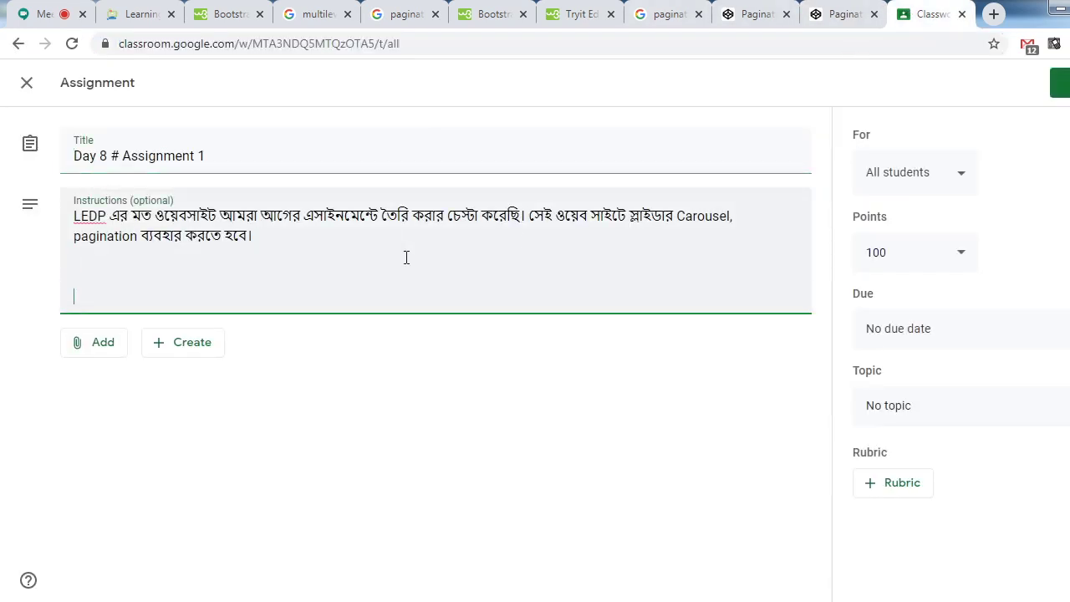
{"action": "type", "text": "pagi"}
{"action": "key", "text": "BackSpace"}
{"action": "key", "text": "BackSpace"}
{"action": "key", "text": "BackSpace"}
{"action": "key", "text": "BackSpace"}
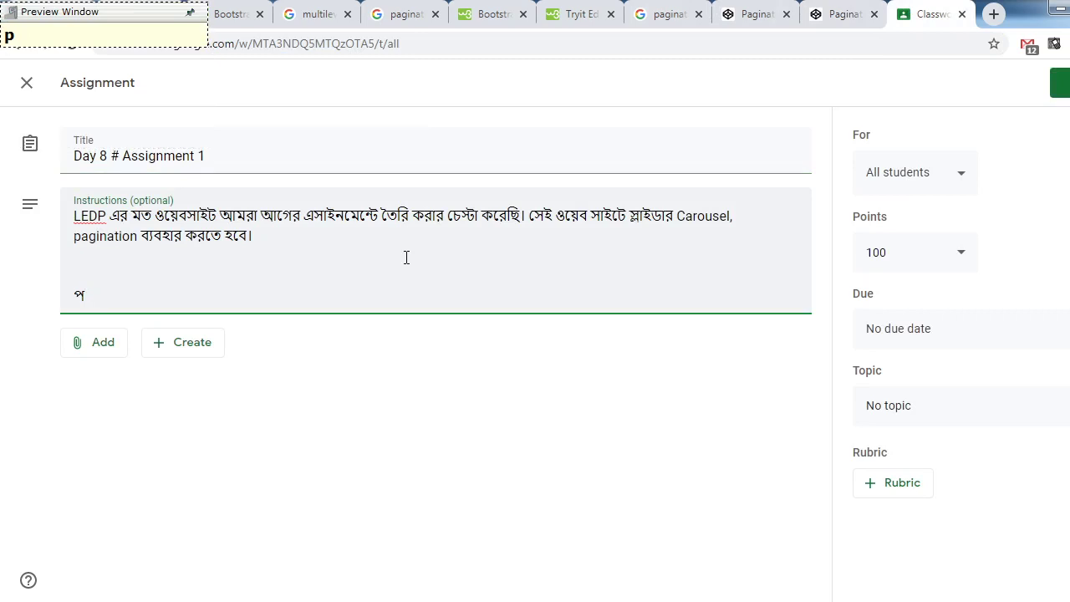
{"action": "type", "text": "pejine"}
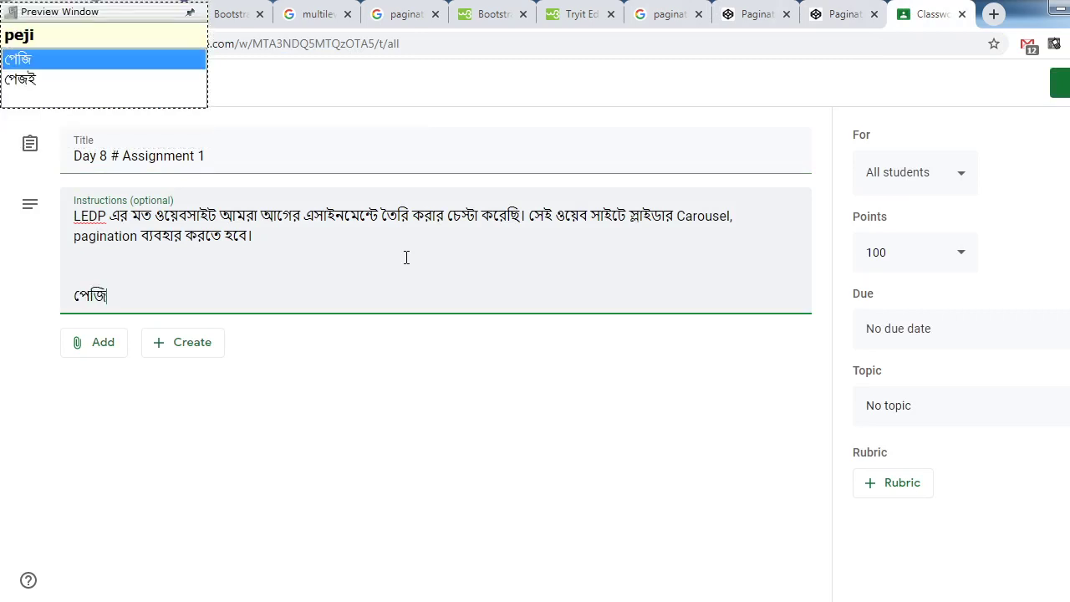
{"action": "type", "text": "shon"}
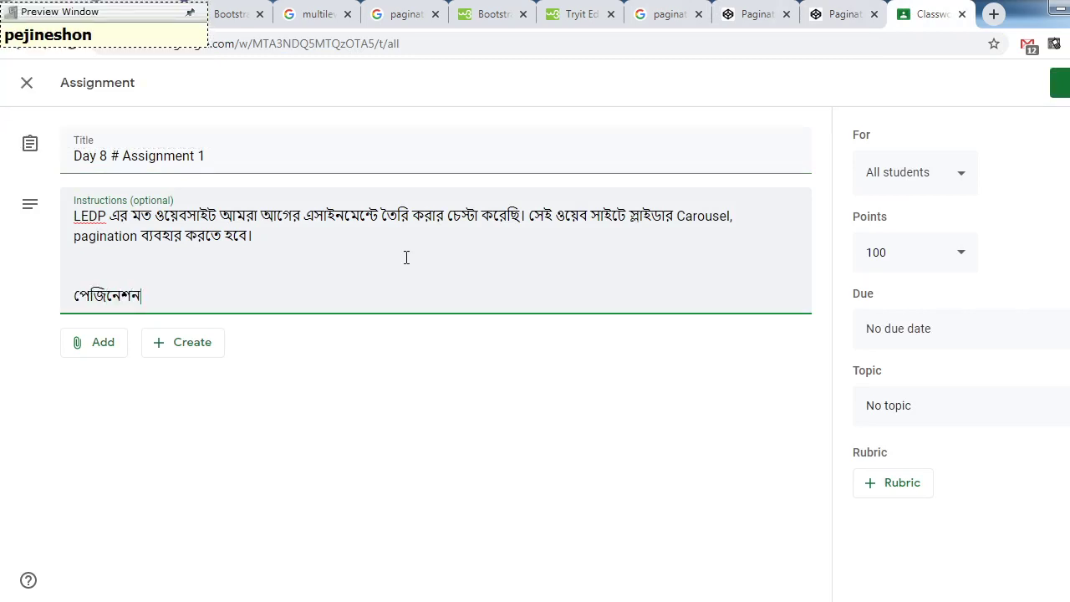
{"action": "type", "text": ":"}
{"action": "type", "text": "https://codepen.io/christianacca/pen/LVaJyE"}
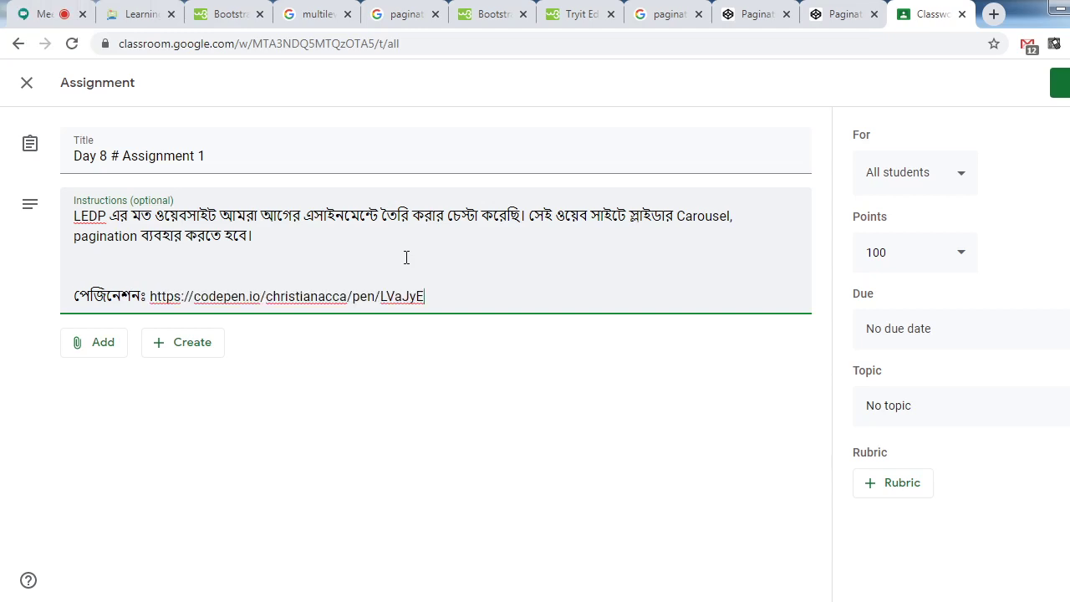
{"action": "left_click", "coordinate": [1058, 83]}
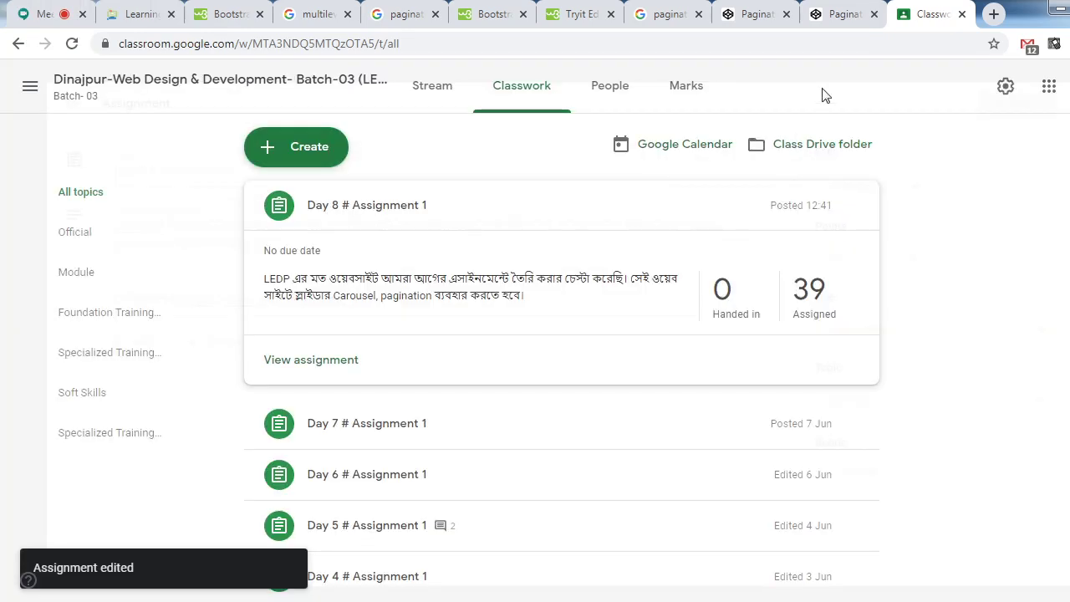
Close the Learning, multilevel navbar search and Bootstrap reference tabs, and return to the class's Classwork page
{"action": "left_click", "coordinate": [849, 14]}
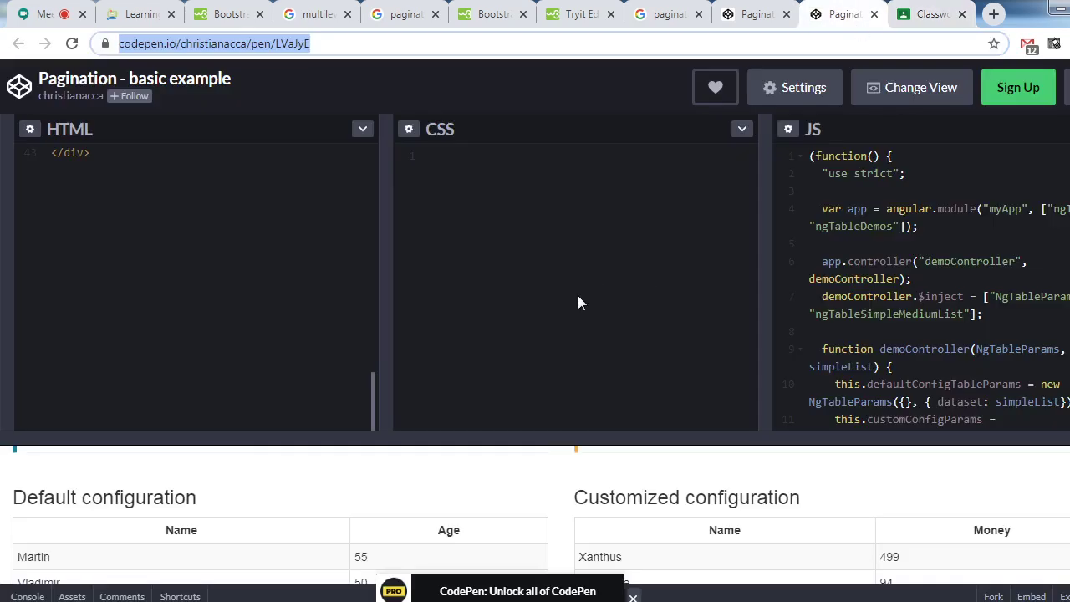
{"action": "left_click", "coordinate": [147, 13]}
{"action": "left_click", "coordinate": [171, 14]}
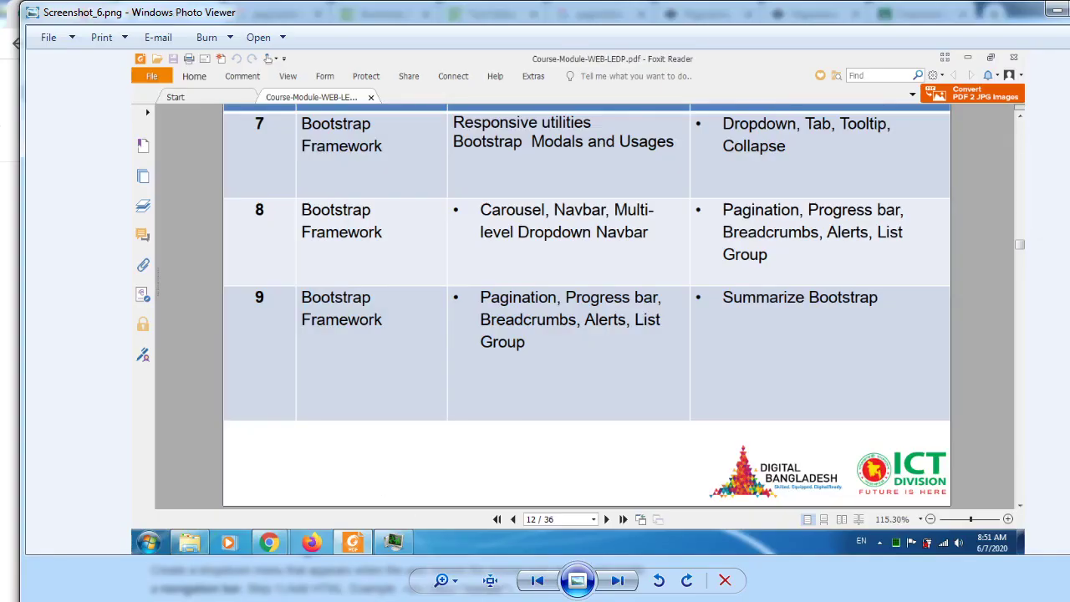
{"action": "left_click", "coordinate": [158, 538]}
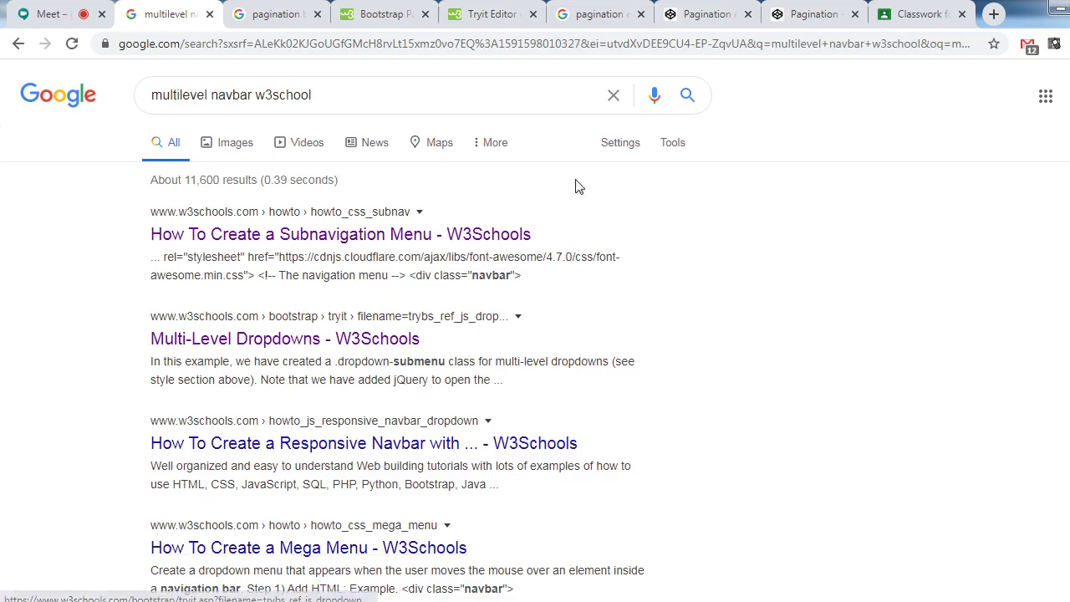
{"action": "left_click", "coordinate": [209, 14]}
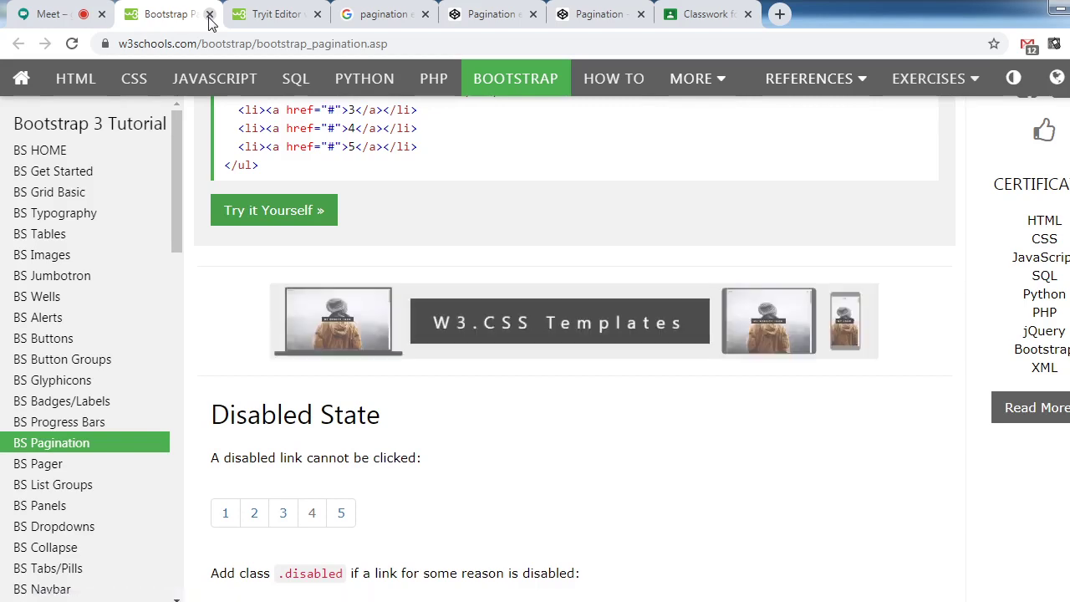
{"action": "left_click", "coordinate": [209, 14]}
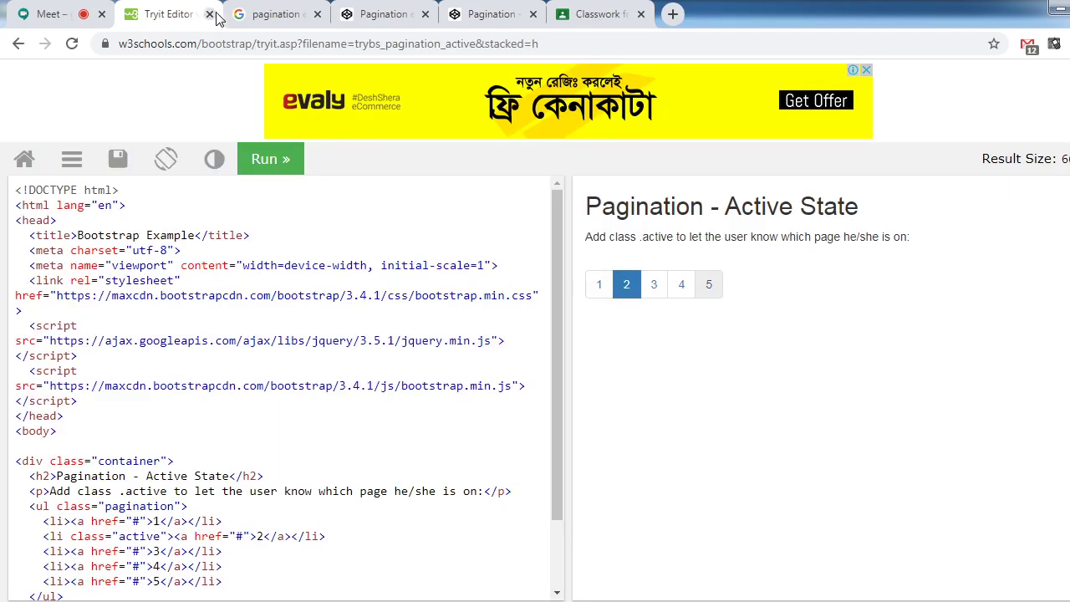
{"action": "left_click", "coordinate": [585, 14]}
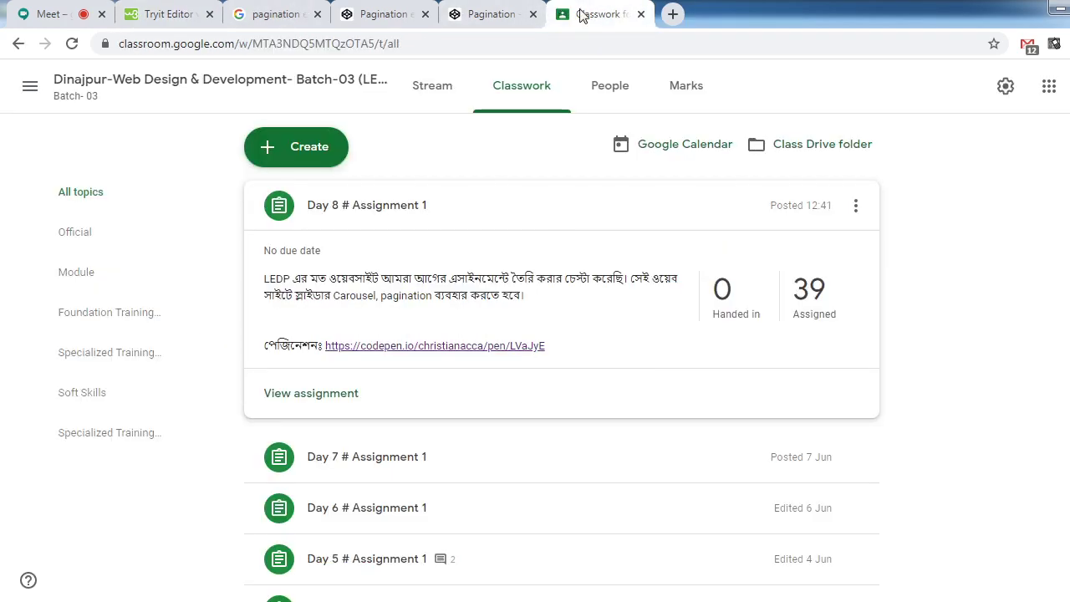
Open a new browser tab and copy the Google Sheets link from attendence.txt on the desktop
{"action": "left_click", "coordinate": [238, 8]}
{"action": "left_click", "coordinate": [673, 15]}
{"action": "left_click", "coordinate": [715, 53]}
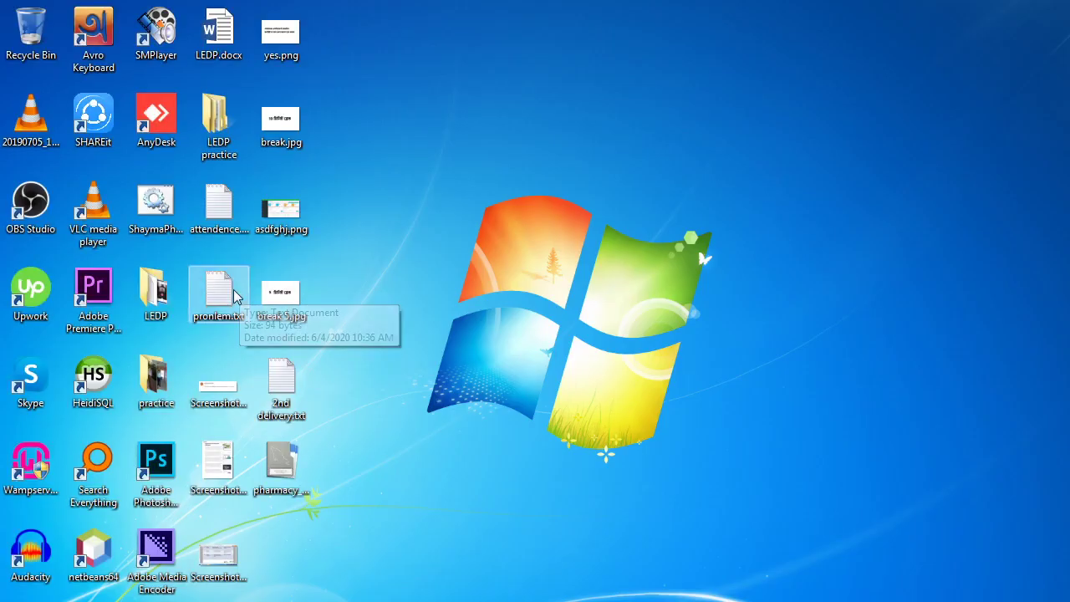
{"action": "double_click", "coordinate": [218, 205]}
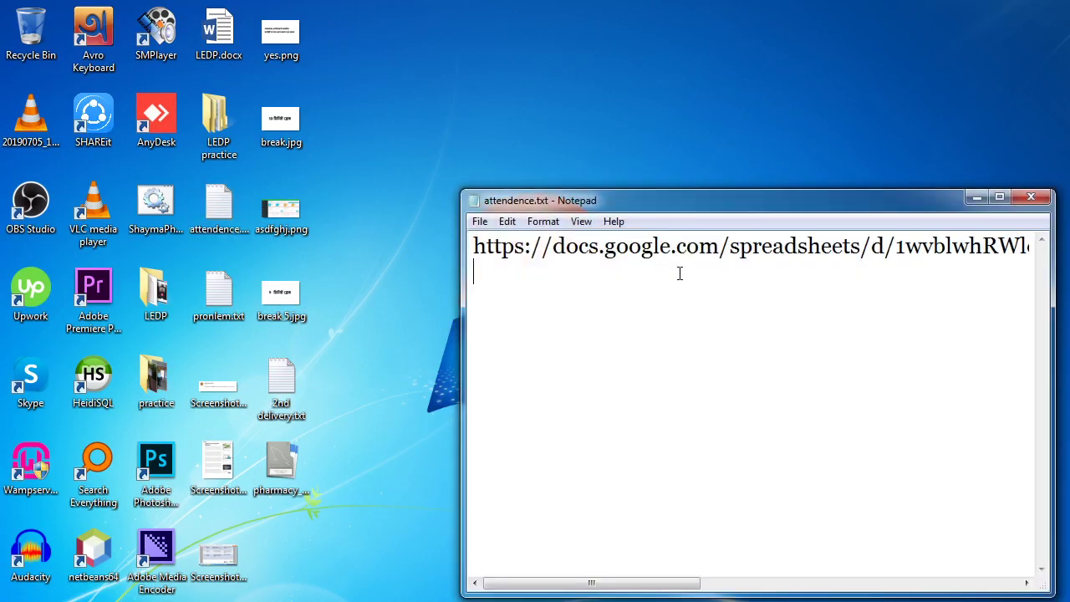
{"action": "key", "text": "ctrl+a"}
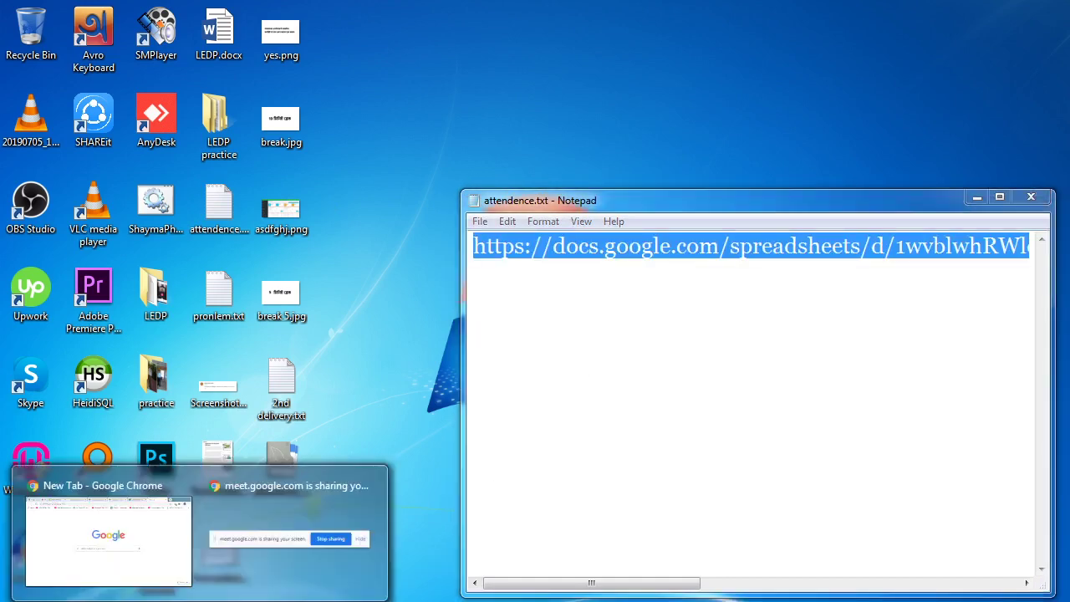
Open the Dinajpur WD Attendance Sheet in the new browser tab using the copied link
{"action": "left_click", "coordinate": [140, 561]}
{"action": "left_click", "coordinate": [602, 38]}
{"action": "key", "text": "ctrl+v"}
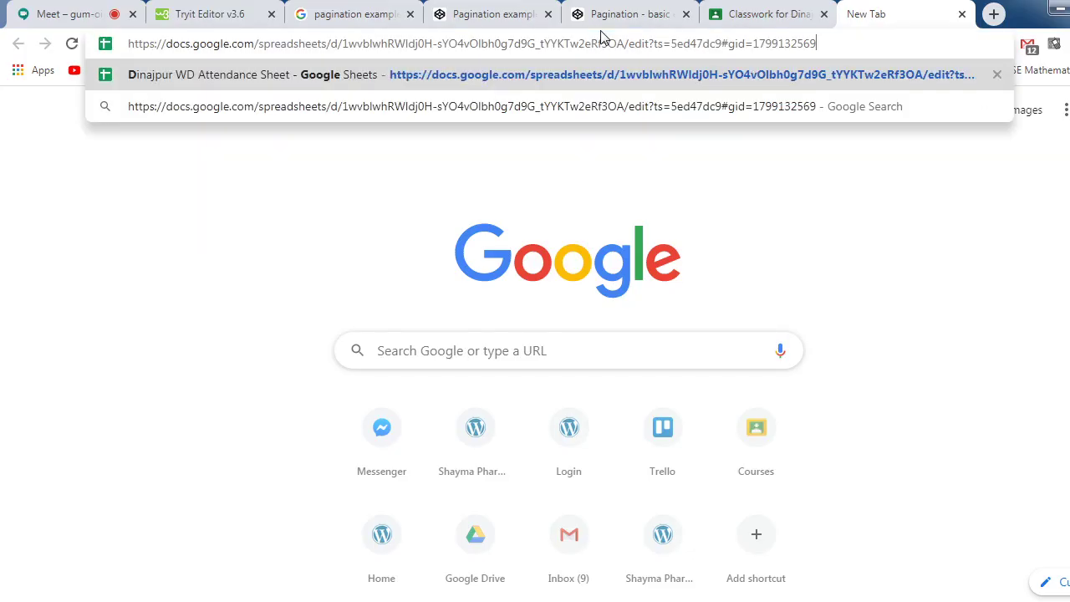
{"action": "key", "text": "Return"}
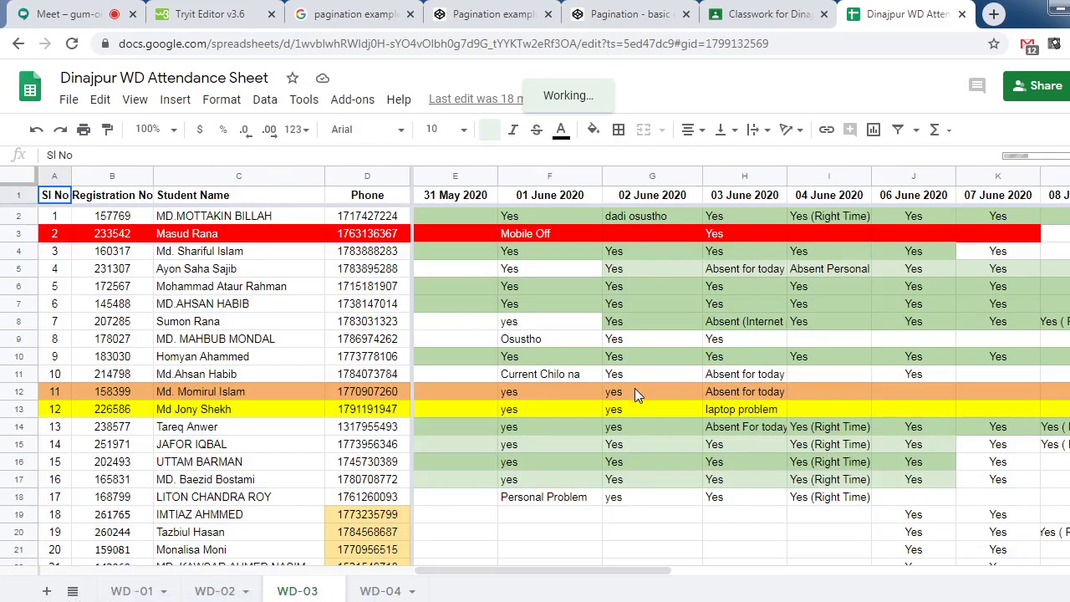
Enter "Yes" for the student with serial number 25 under 08 June 2020 in the WD-03 sheet
{"action": "scroll", "coordinate": [634, 387], "scroll_direction": "down", "scroll_amount": 1}
{"action": "scroll", "coordinate": [526, 577], "scroll_direction": "down", "scroll_amount": 1}
{"action": "left_click_drag", "start_coordinate": [526, 576], "coordinate": [678, 577]}
{"action": "scroll", "coordinate": [791, 483], "scroll_direction": "down", "scroll_amount": 2}
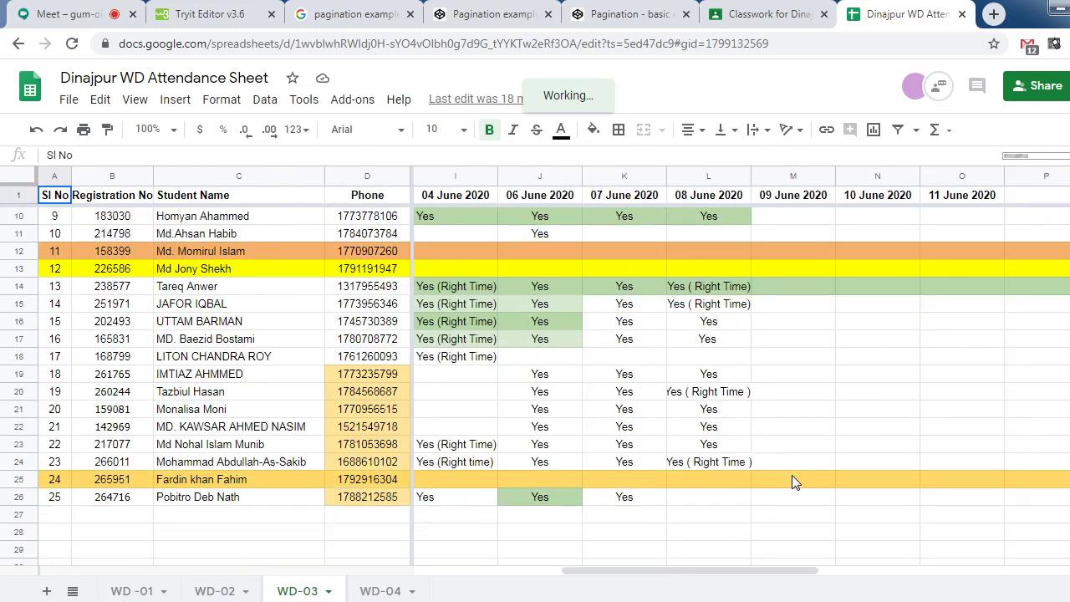
{"action": "scroll", "coordinate": [792, 477], "scroll_direction": "down", "scroll_amount": 1}
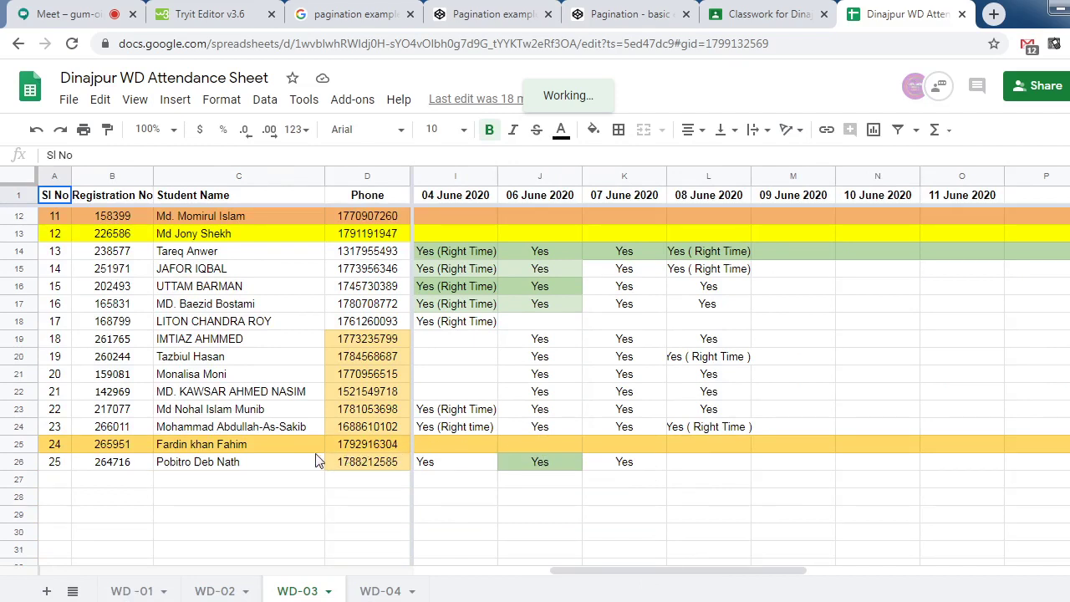
{"action": "double_click", "coordinate": [724, 460]}
{"action": "type", "text": "Ye"}
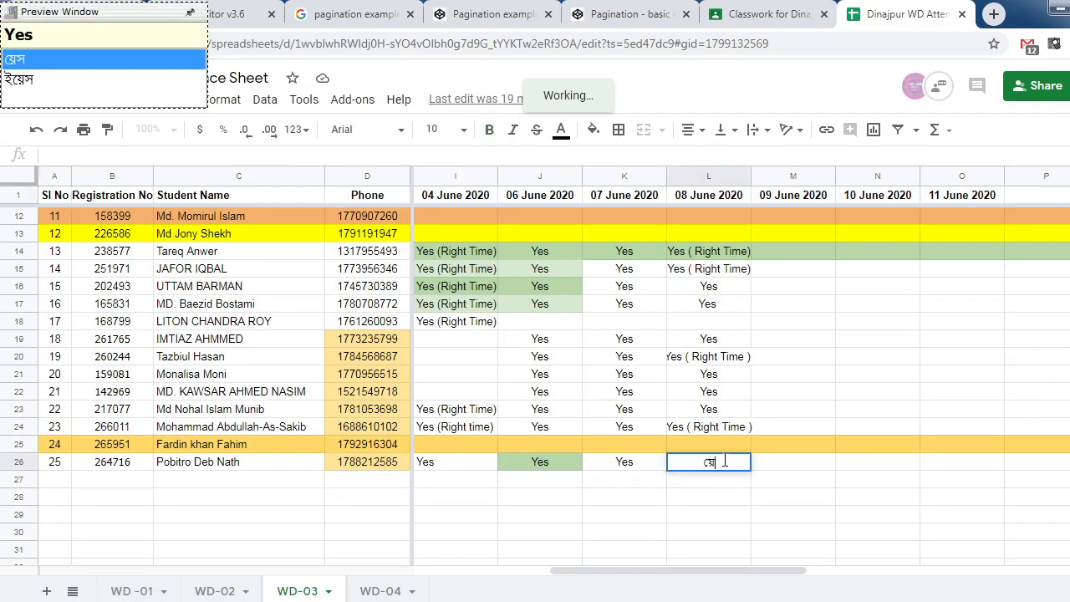
{"action": "key", "text": "space"}
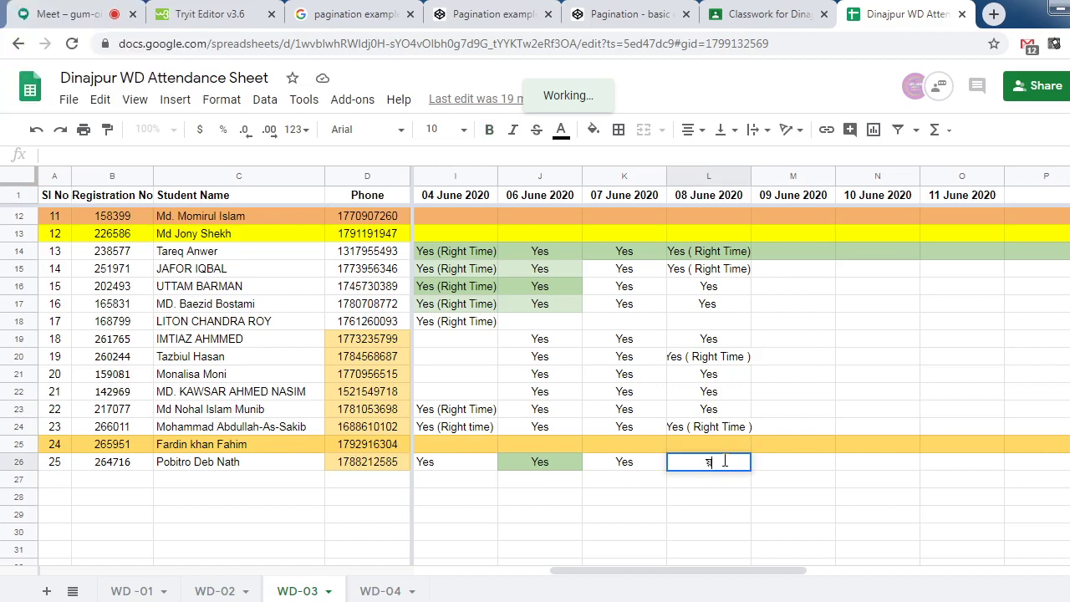
{"action": "key", "text": "BackSpace"}
{"action": "type", "text": "Yes"}
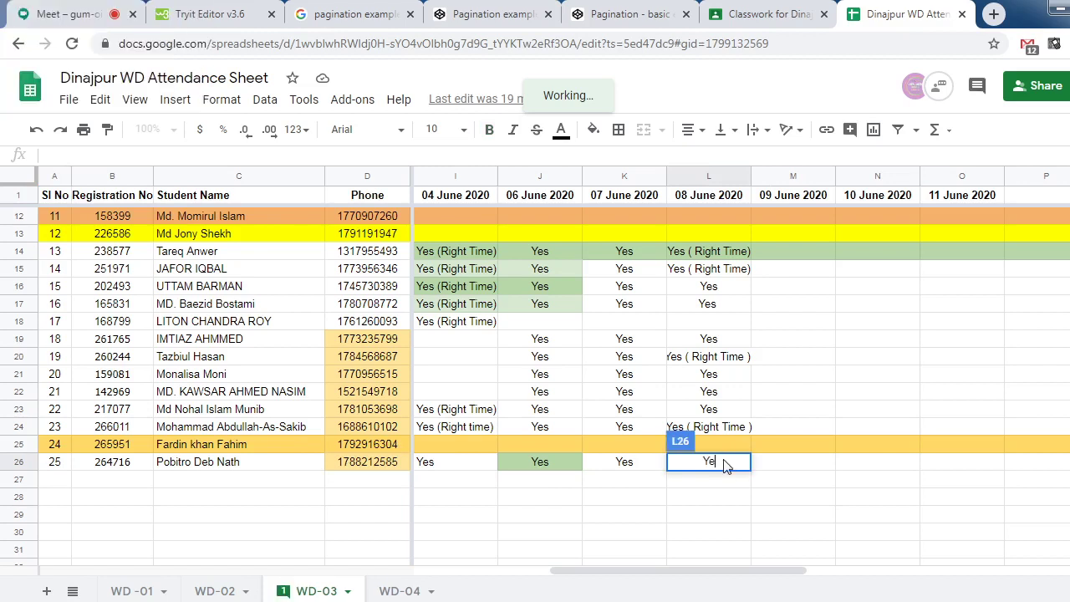
{"action": "key", "text": "Return"}
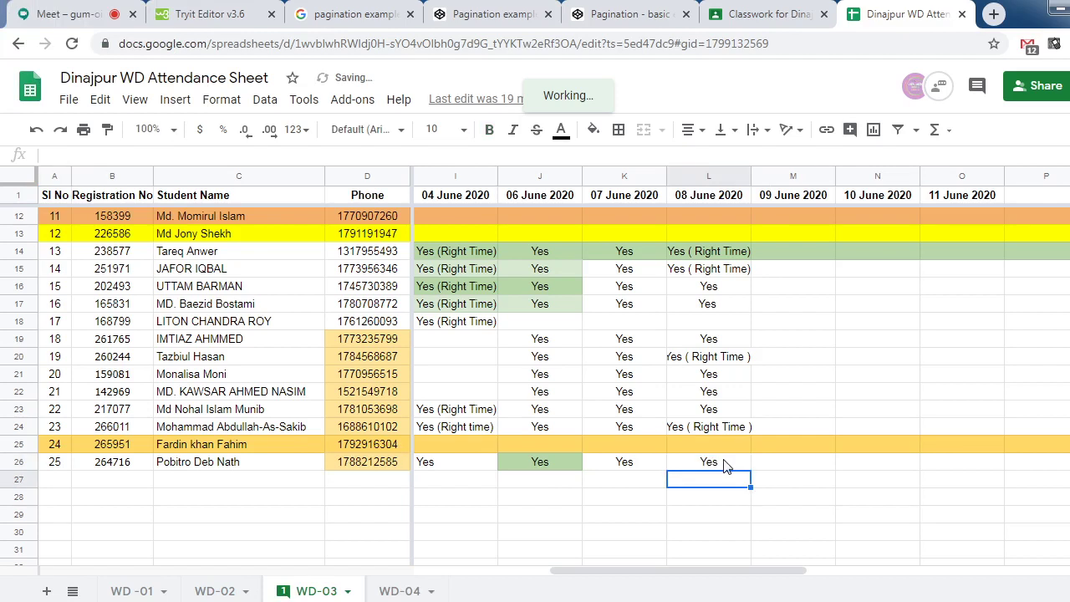
Review the WD-03 attendance entries for 08 June 2020 and the comment on the red-highlighted student's row
{"action": "left_click", "coordinate": [717, 395]}
{"action": "left_click", "coordinate": [718, 374]}
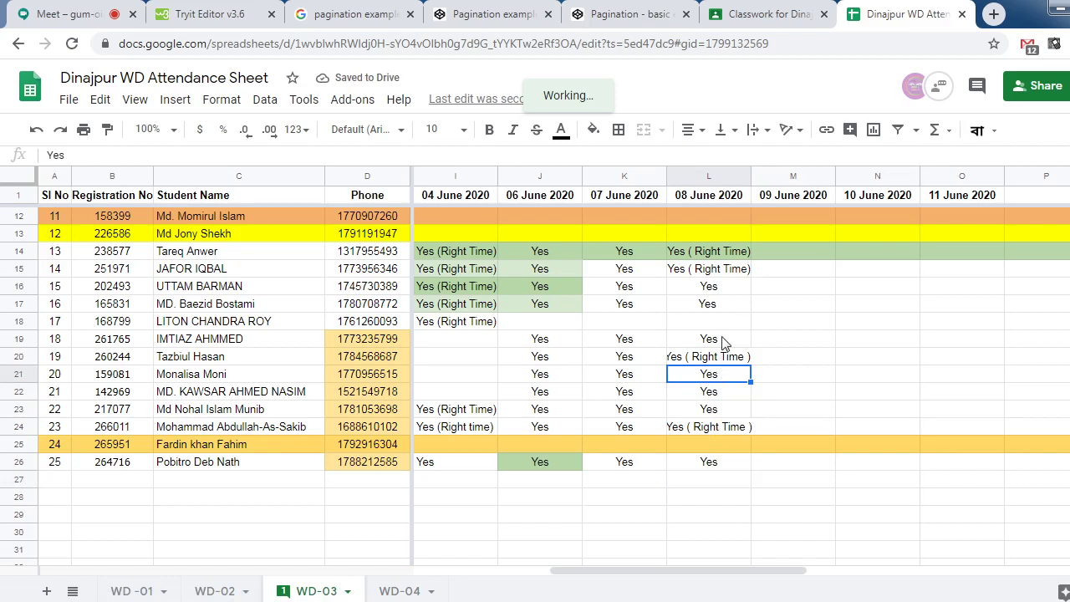
{"action": "left_click", "coordinate": [724, 343]}
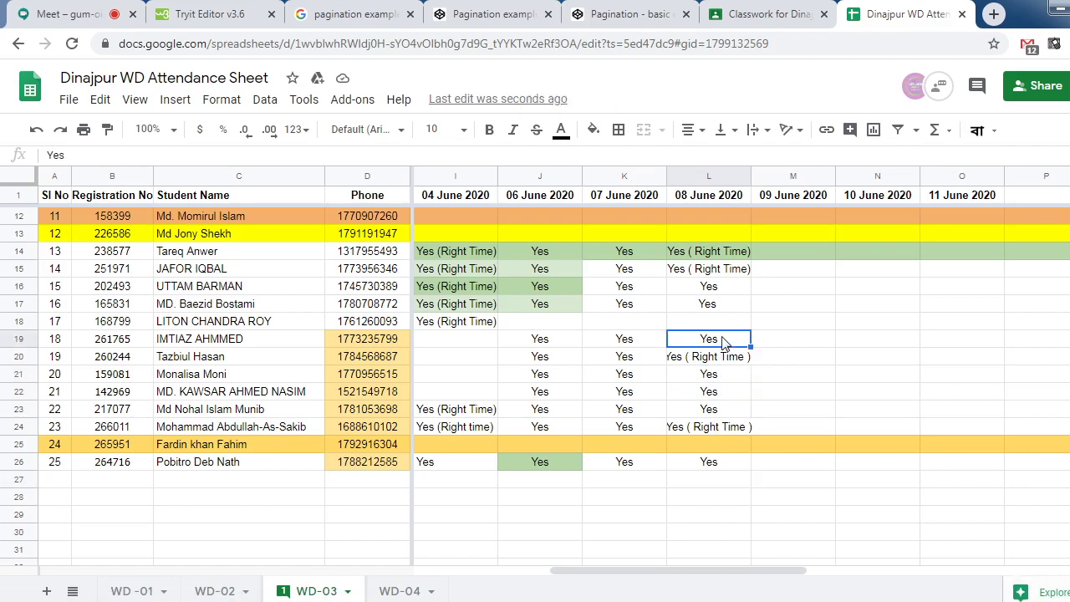
{"action": "scroll", "coordinate": [724, 344], "scroll_direction": "up", "scroll_amount": 5}
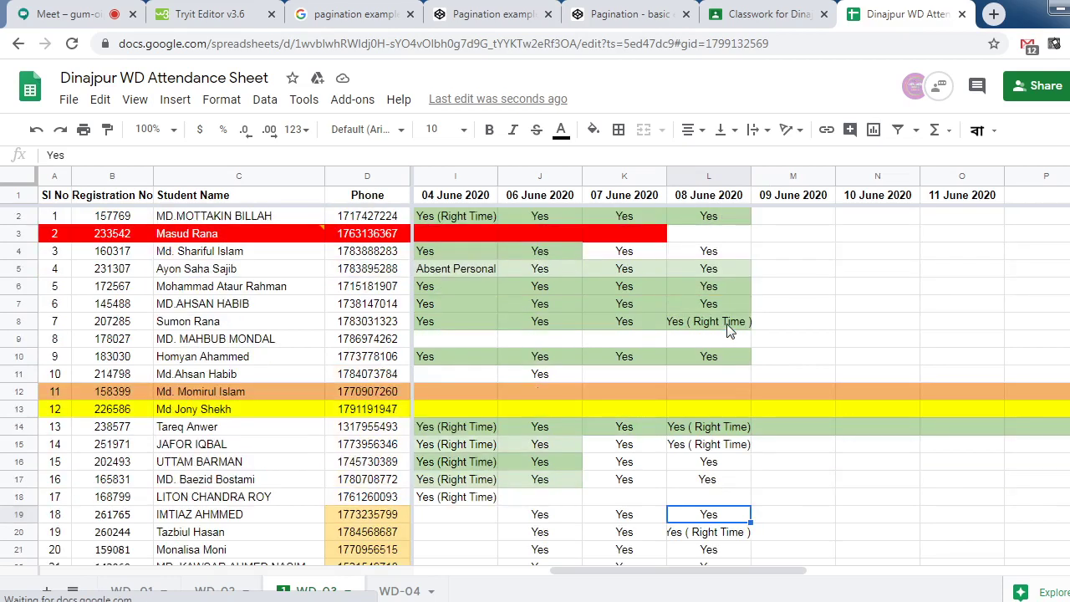
{"action": "mouse_move", "coordinate": [200, 239]}
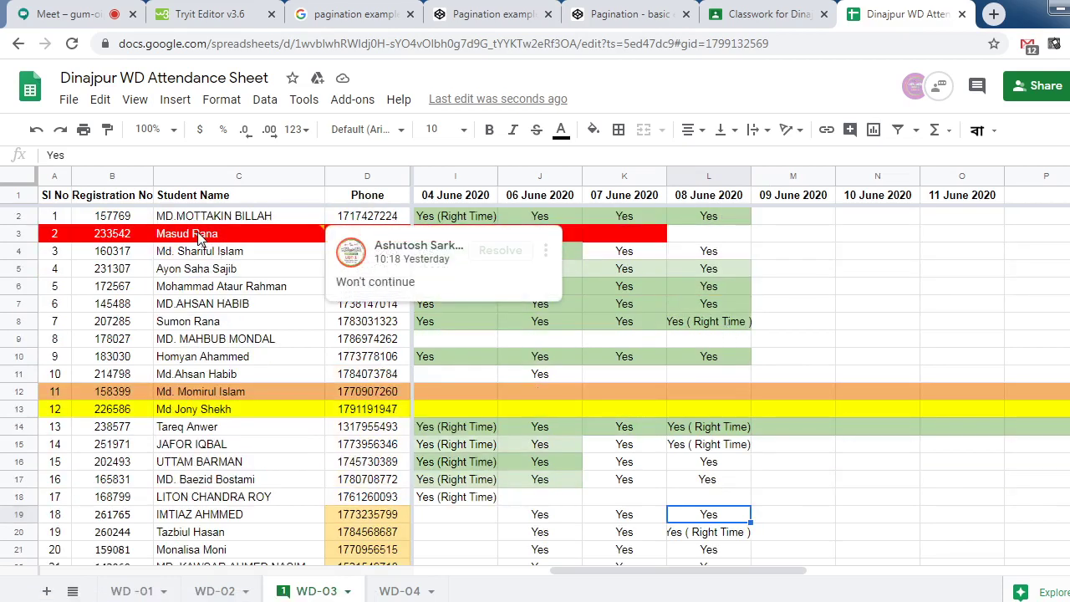
{"action": "left_click", "coordinate": [198, 238]}
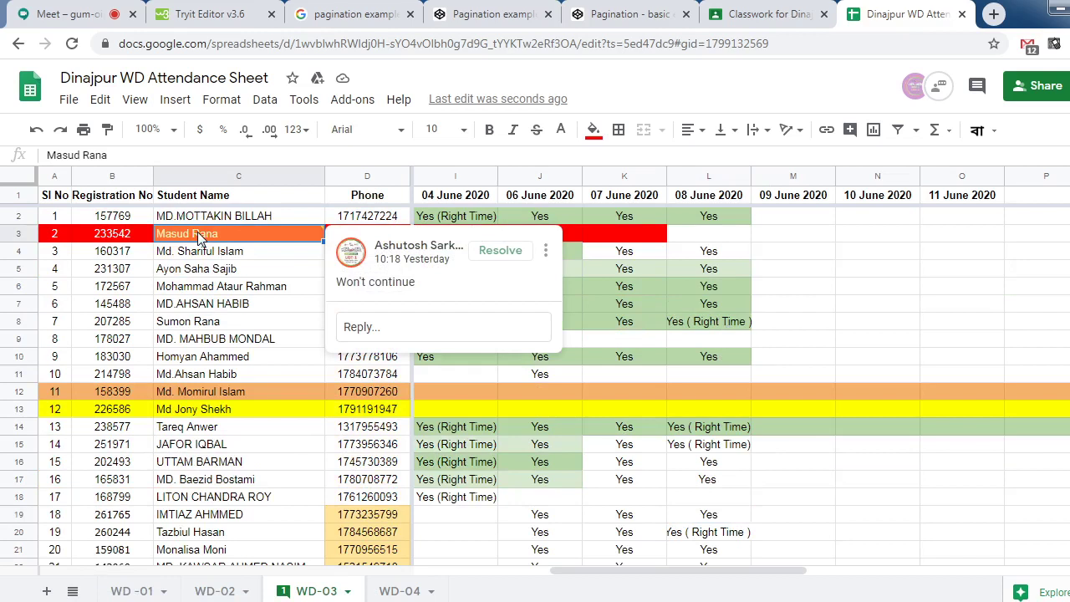
{"action": "left_click", "coordinate": [217, 311]}
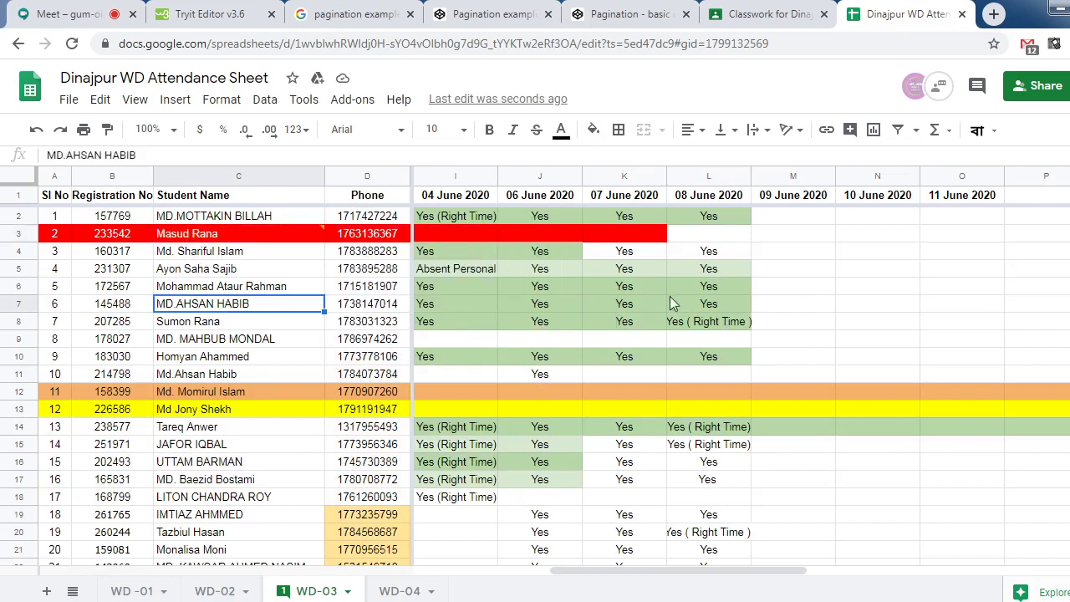
{"action": "left_click", "coordinate": [713, 306]}
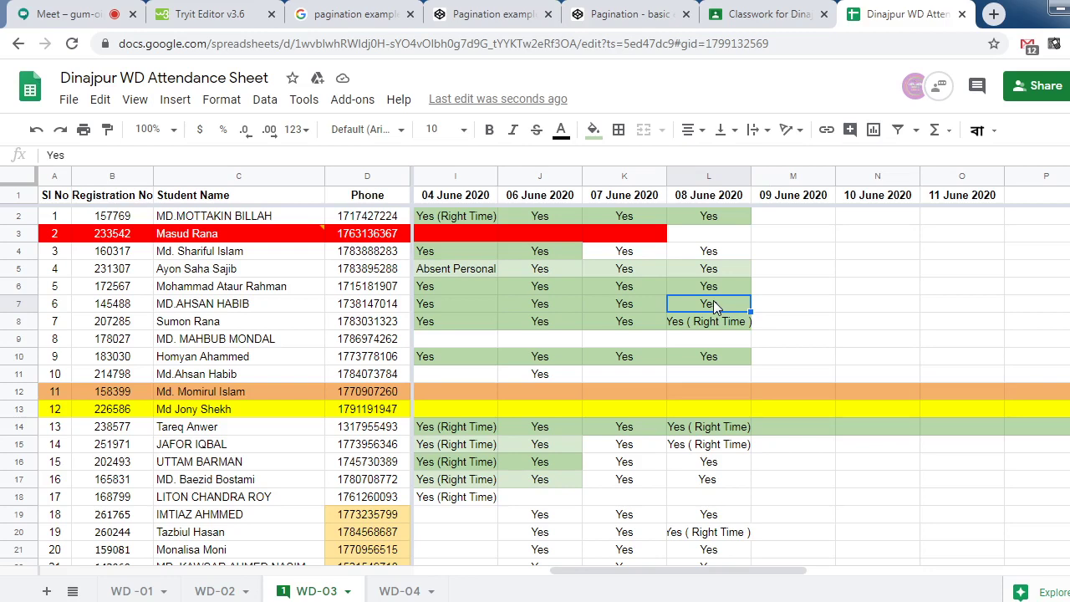
Close the attendance sheet, check the course module topics in Screenshot_6.png, and return to the browser
{"action": "left_click", "coordinate": [962, 14]}
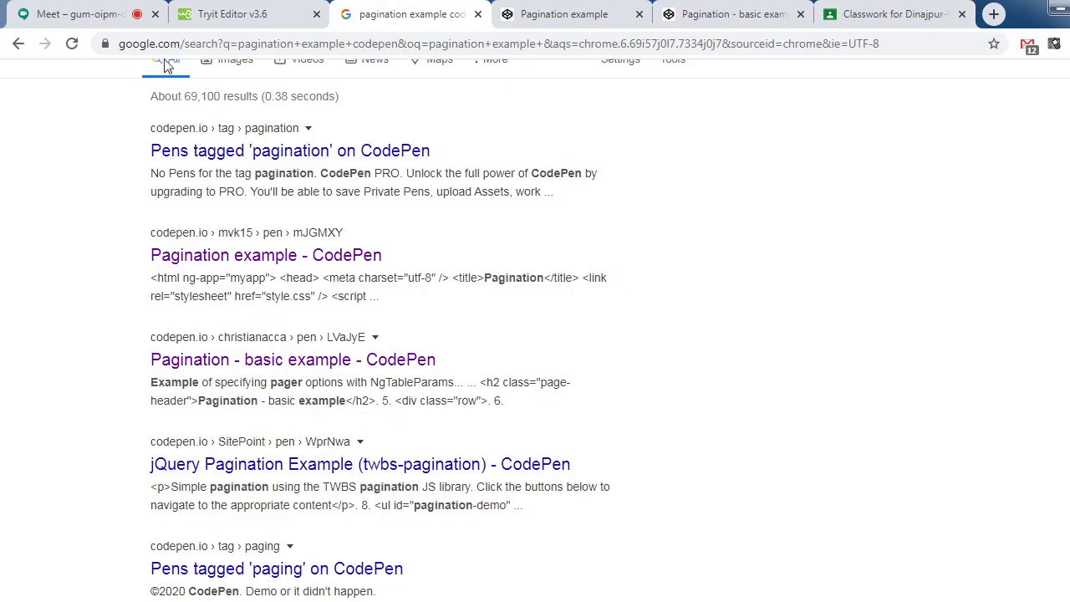
{"action": "left_click", "coordinate": [79, 14]}
{"action": "left_click", "coordinate": [577, 587]}
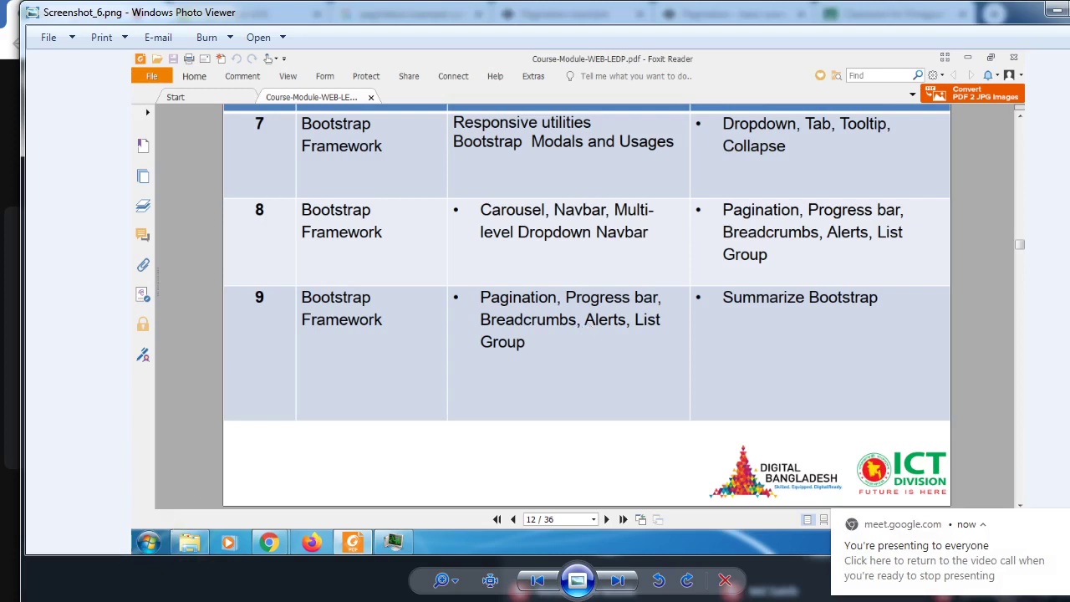
{"action": "mouse_move", "coordinate": [179, 595]}
{"action": "left_click", "coordinate": [182, 551]}
{"action": "left_click", "coordinate": [376, 14]}
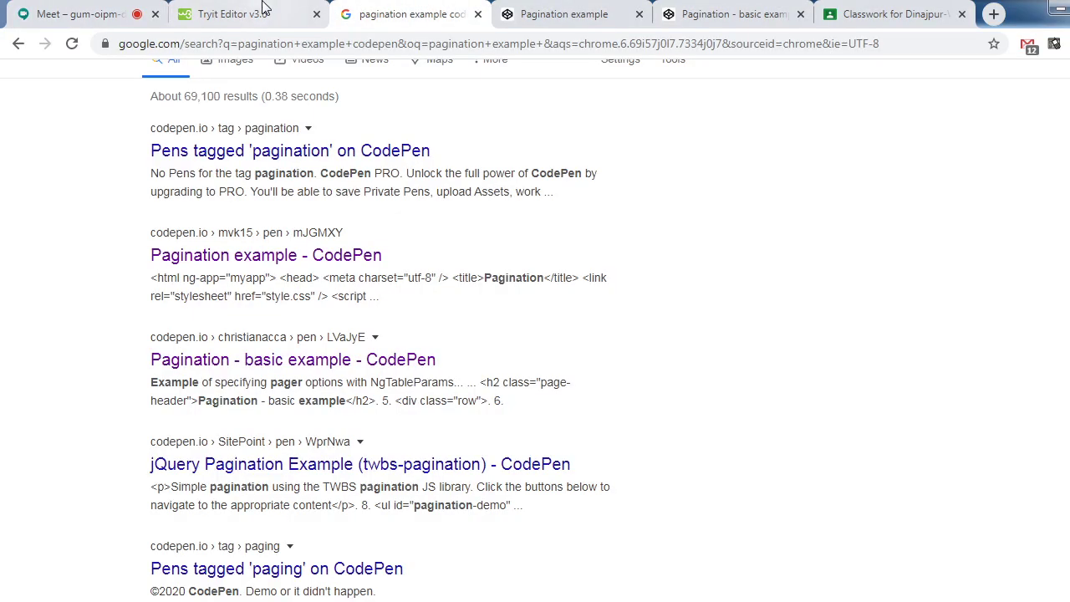
Search Google for "progress bar bootstrap" in the browser tab holding the Tryit Editor
{"action": "left_click", "coordinate": [301, 14]}
{"action": "left_click", "coordinate": [359, 47]}
{"action": "type", "text": "pr"}
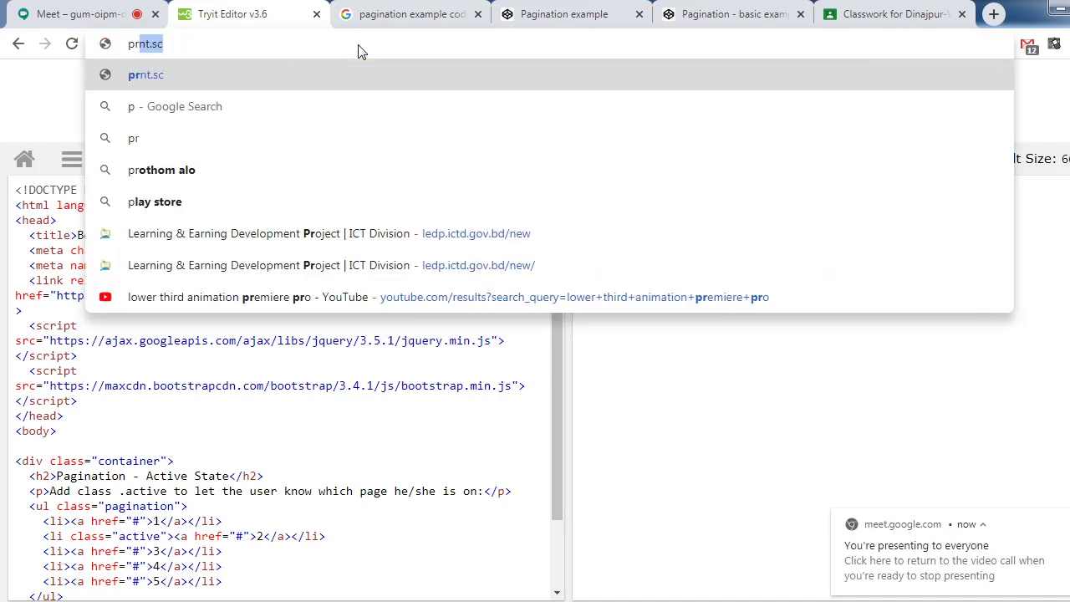
{"action": "type", "text": "ogress bar"}
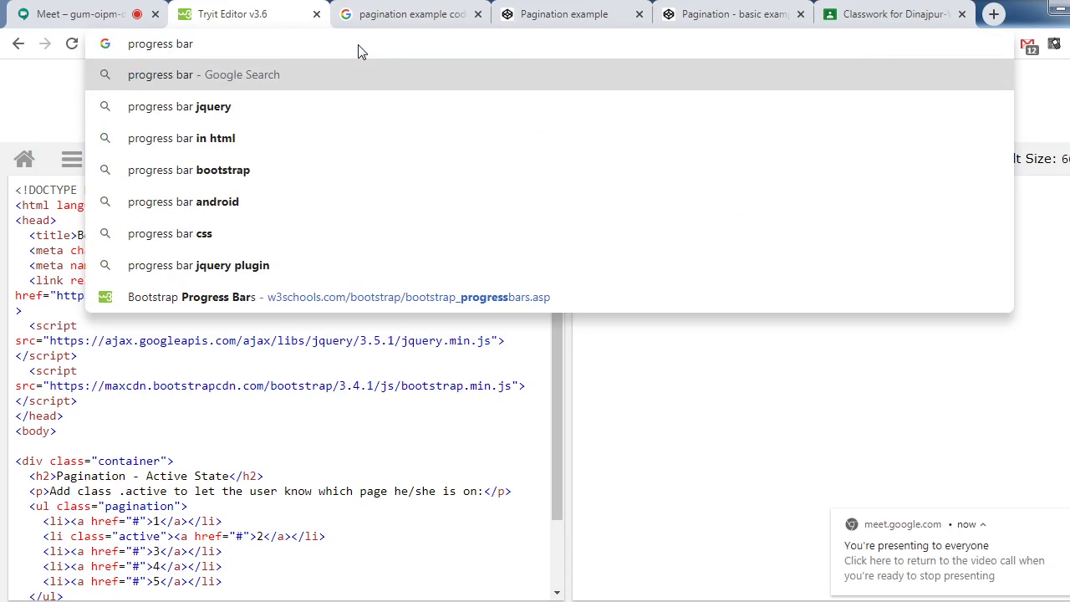
{"action": "key", "text": "Down"}
{"action": "key", "text": "Down"}
{"action": "key", "text": "Down"}
{"action": "key", "text": "Return"}
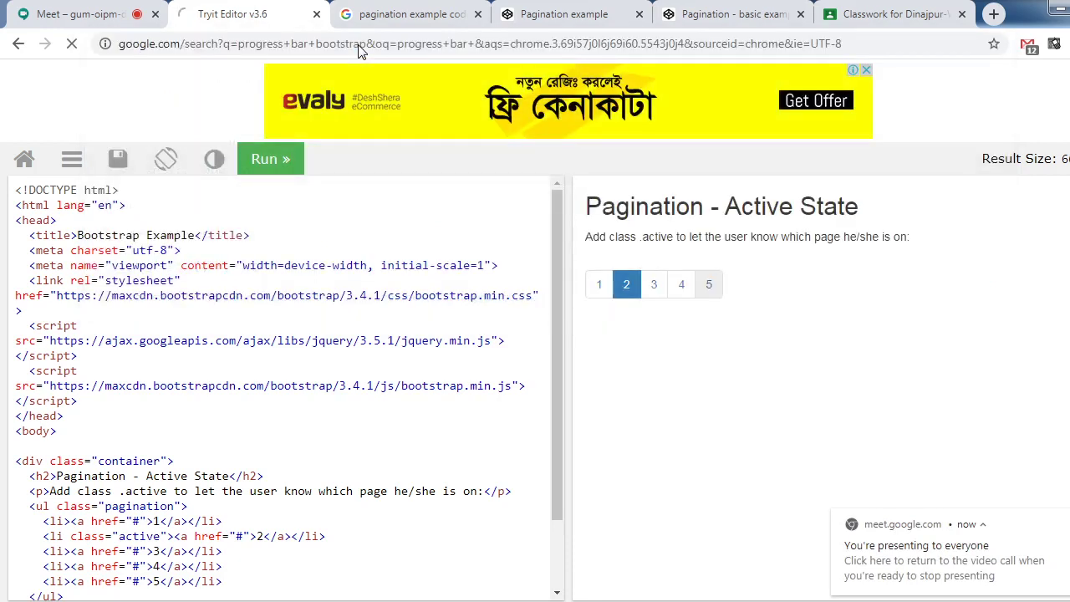
Open the W3Schools Bootstrap Progress Bars result in a new tab, and close the pagination search and both CodePen pagination tabs
{"action": "right_click", "coordinate": [320, 359]}
{"action": "left_click", "coordinate": [360, 366]}
{"action": "left_click", "coordinate": [537, 23]}
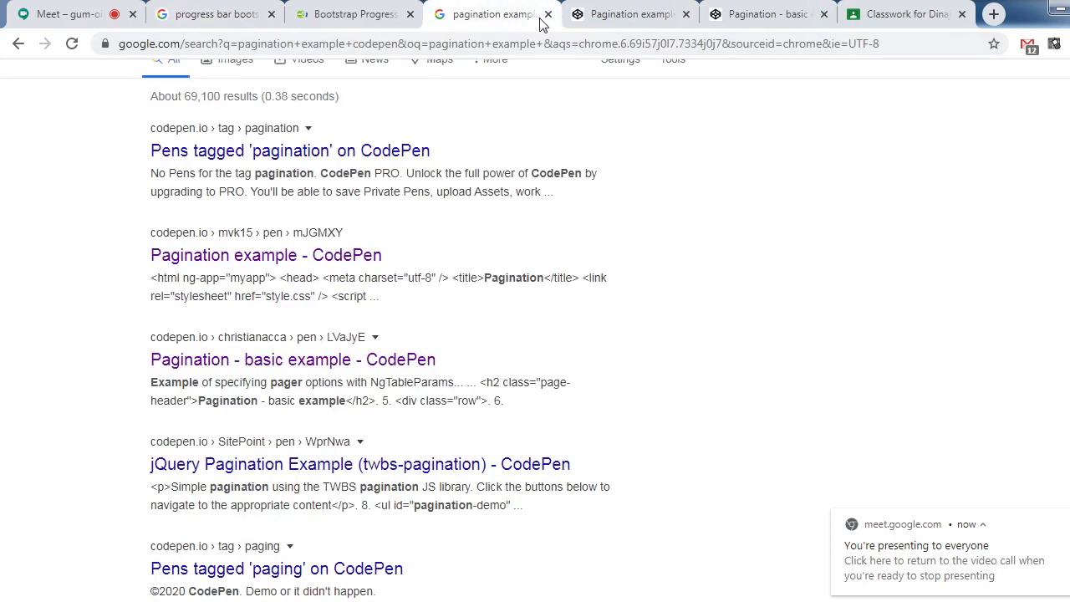
{"action": "left_click", "coordinate": [548, 15]}
{"action": "left_click", "coordinate": [351, 14]}
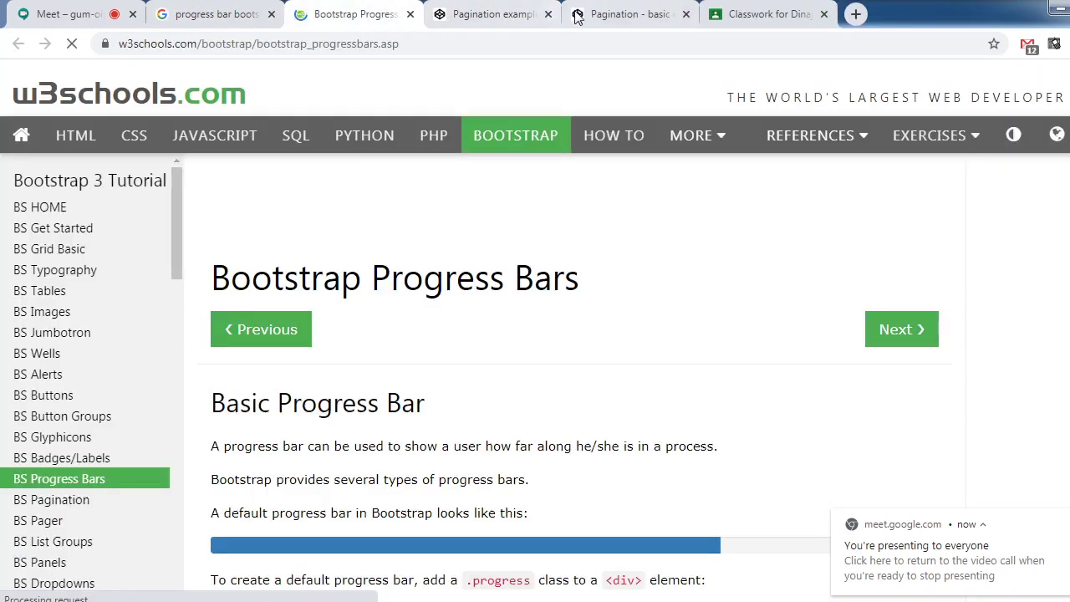
{"action": "left_click", "coordinate": [548, 14]}
{"action": "left_click", "coordinate": [547, 14]}
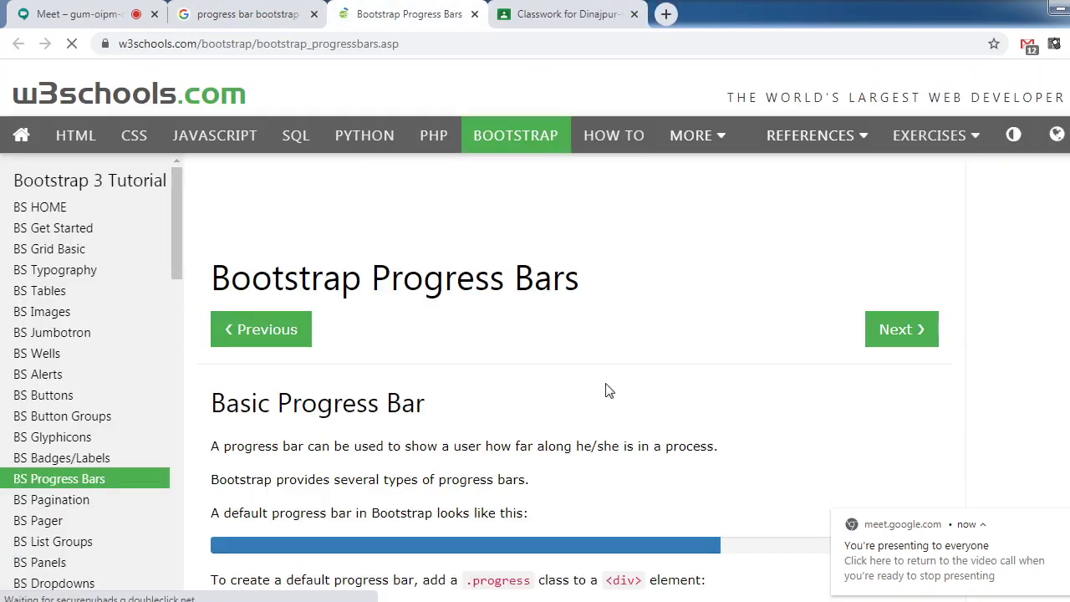
Look through the basic, labelled and colored progress bar examples on the W3Schools page
{"action": "scroll", "coordinate": [608, 391], "scroll_direction": "down", "scroll_amount": 3}
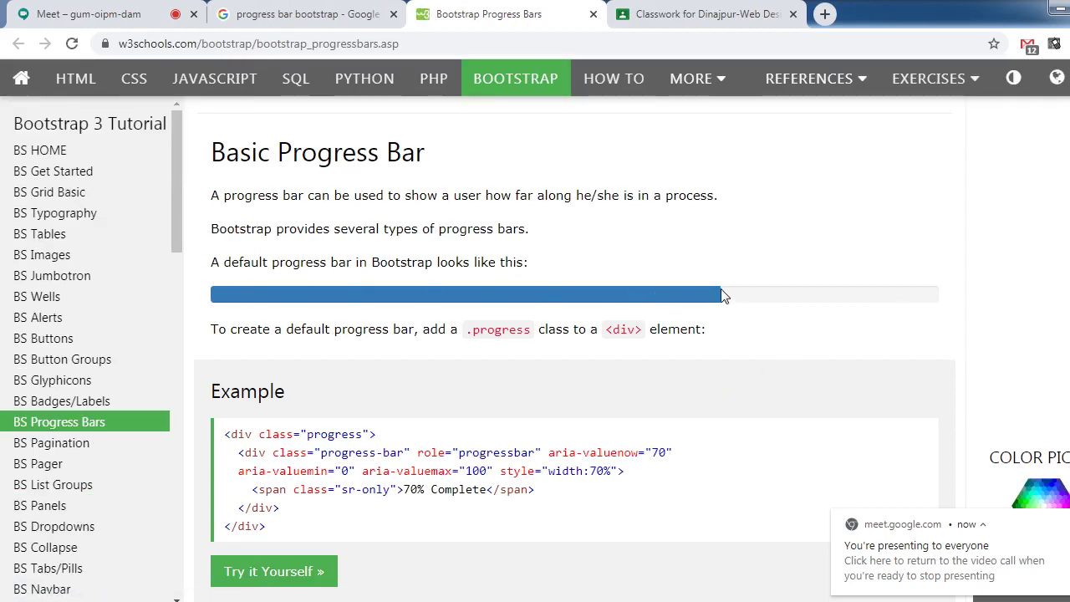
{"action": "scroll", "coordinate": [706, 364], "scroll_direction": "down", "scroll_amount": 6}
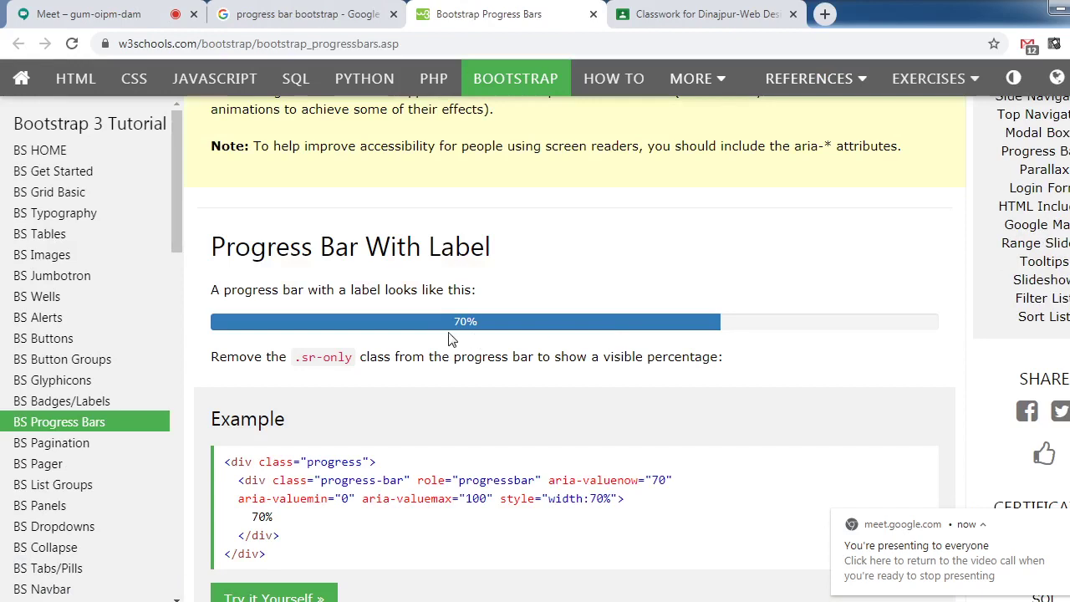
{"action": "scroll", "coordinate": [891, 342], "scroll_direction": "down", "scroll_amount": 2}
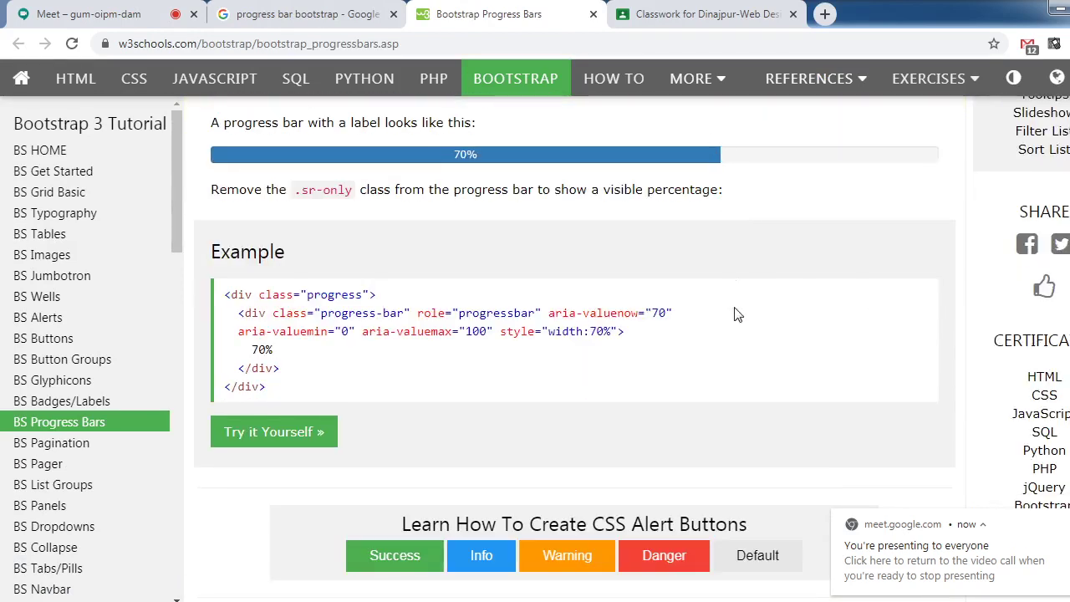
{"action": "scroll", "coordinate": [736, 315], "scroll_direction": "down", "scroll_amount": 5}
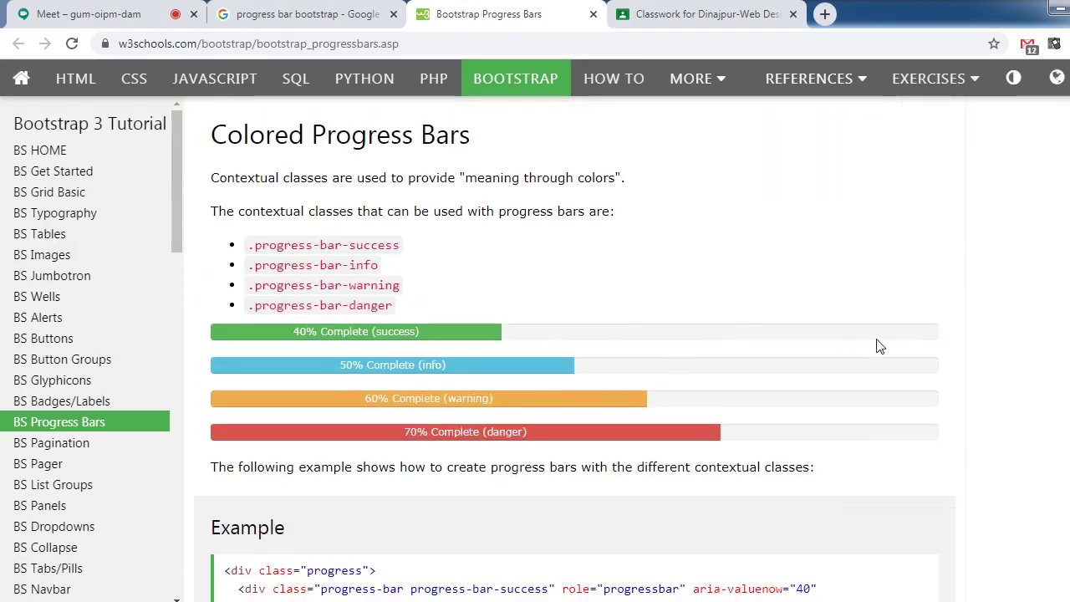
{"action": "scroll", "coordinate": [568, 374], "scroll_direction": "down", "scroll_amount": 1}
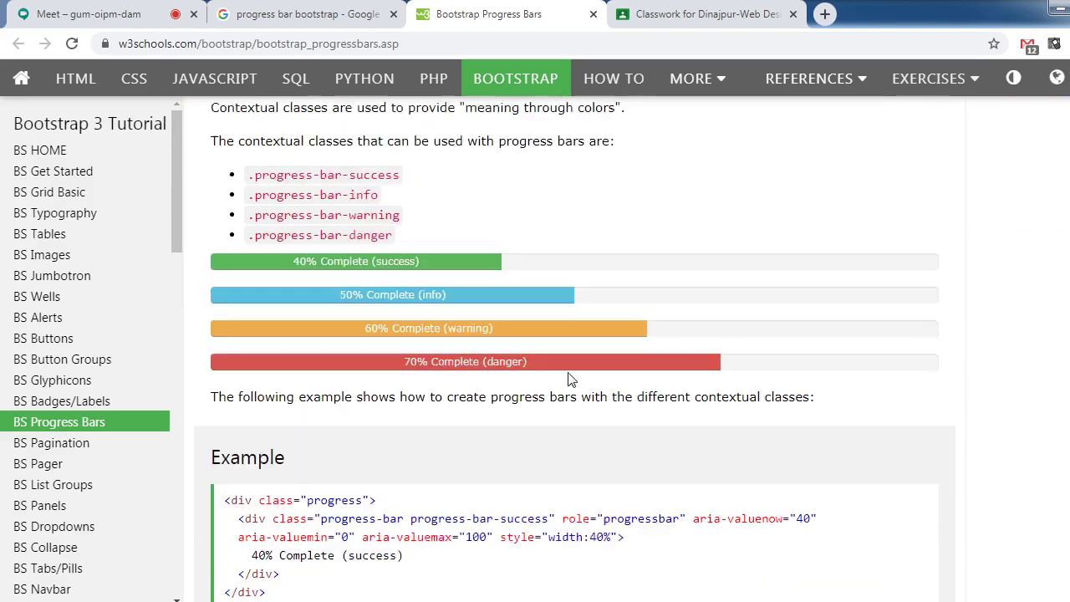
{"action": "scroll", "coordinate": [568, 376], "scroll_direction": "up", "scroll_amount": 12}
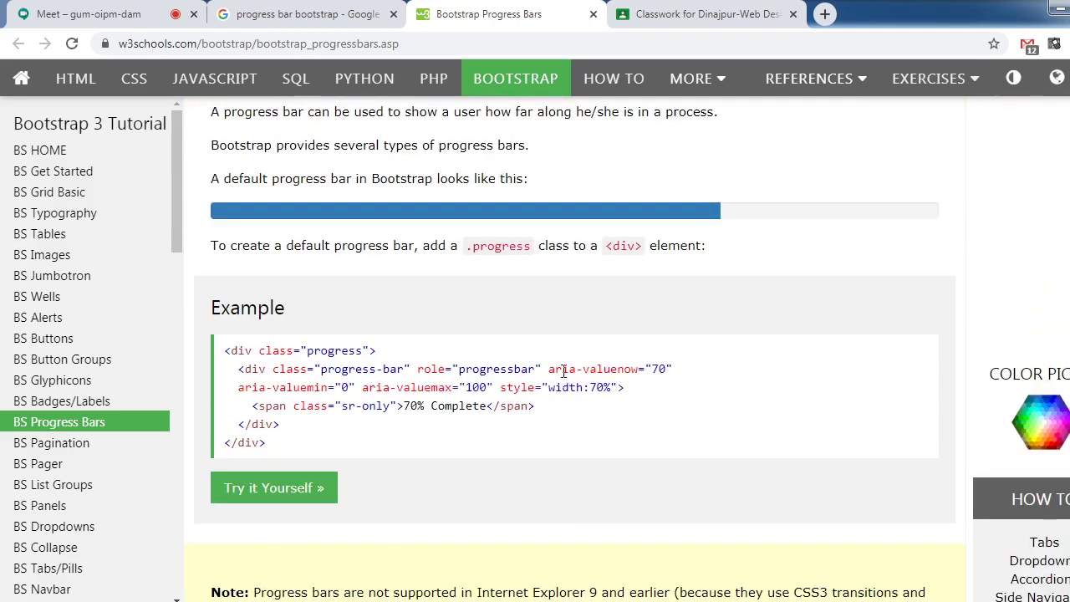
{"action": "scroll", "coordinate": [567, 381], "scroll_direction": "up", "scroll_amount": 3}
{"action": "scroll", "coordinate": [568, 387], "scroll_direction": "down", "scroll_amount": 4}
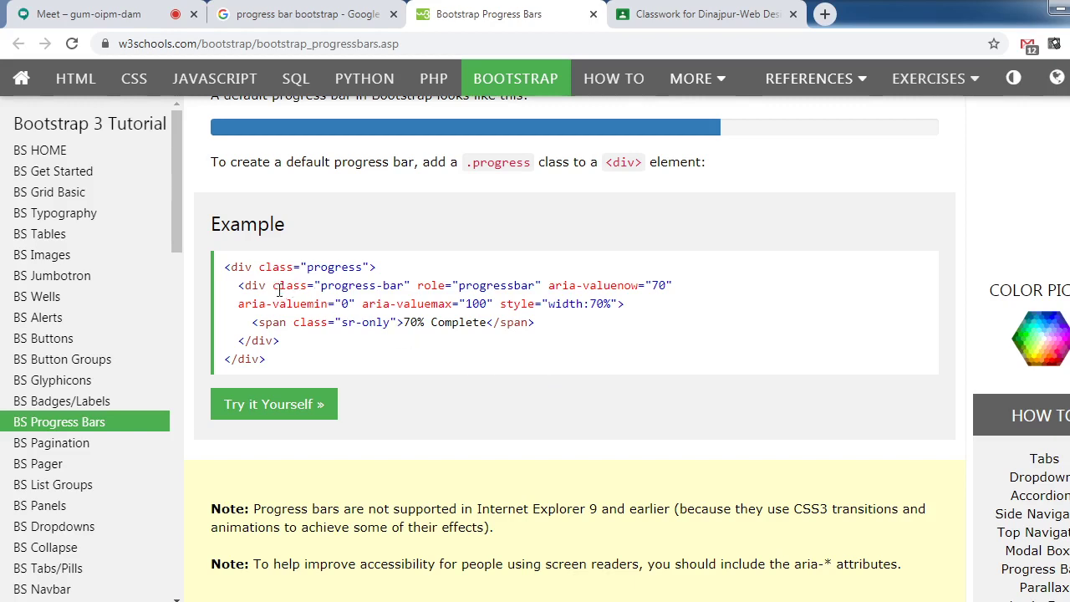
Examine the class, role, aria-valuenow and width attributes in the Basic Progress Bar example code
{"action": "left_click_drag", "start_coordinate": [274, 285], "coordinate": [412, 287]}
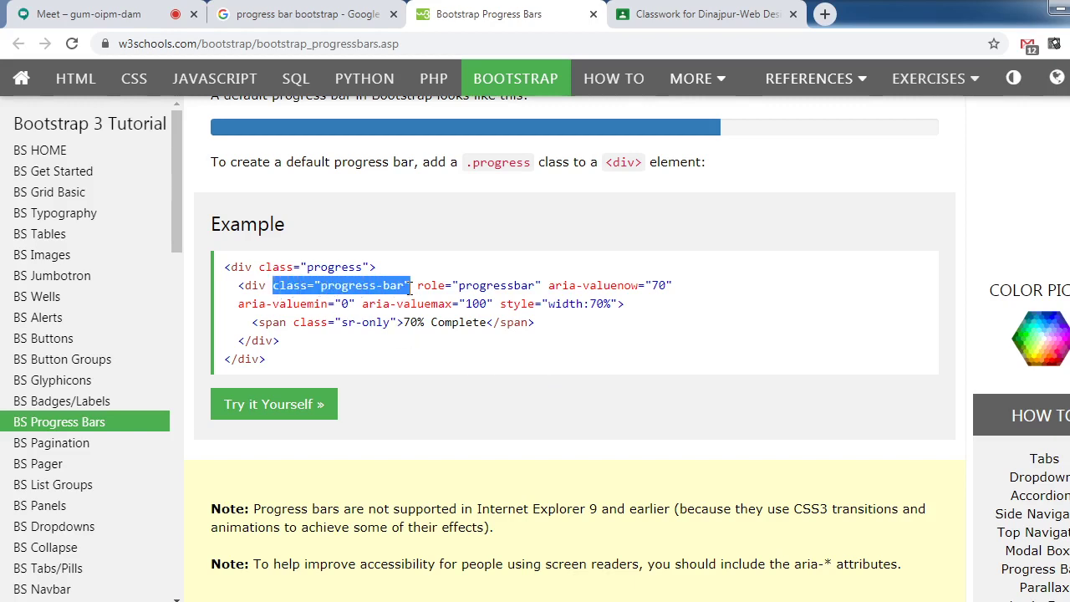
{"action": "left_click", "coordinate": [421, 286]}
{"action": "left_click_drag", "start_coordinate": [418, 285], "coordinate": [541, 286]}
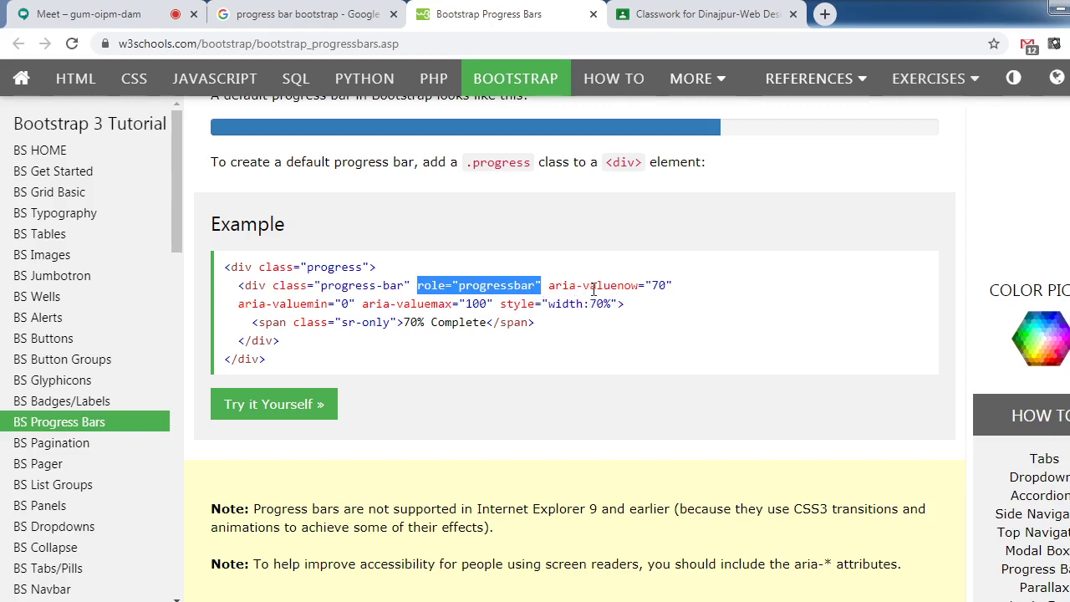
{"action": "double_click", "coordinate": [658, 285]}
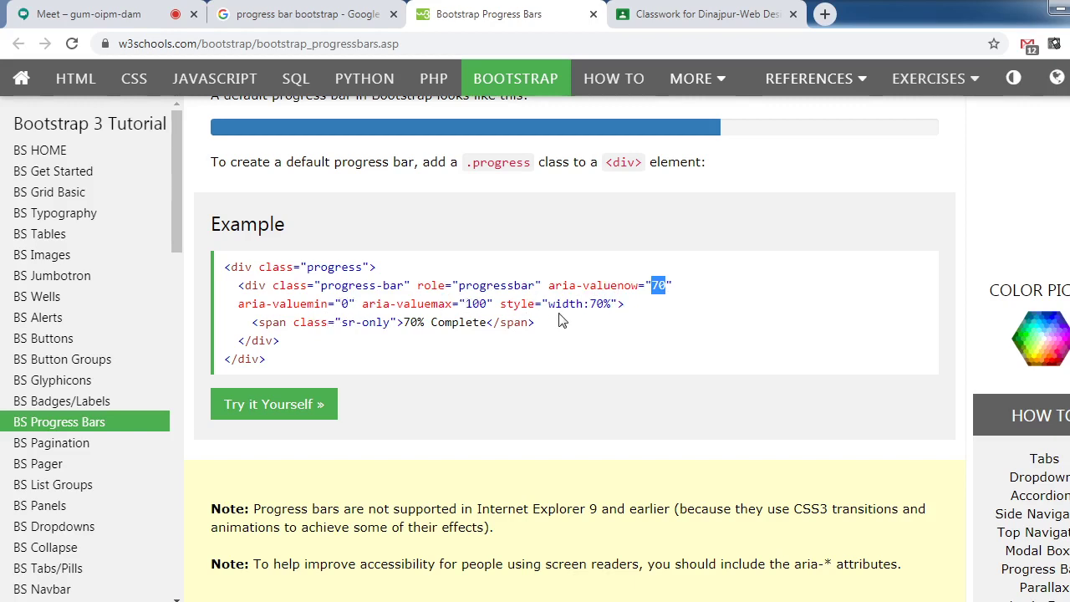
{"action": "left_click_drag", "start_coordinate": [612, 304], "coordinate": [547, 306]}
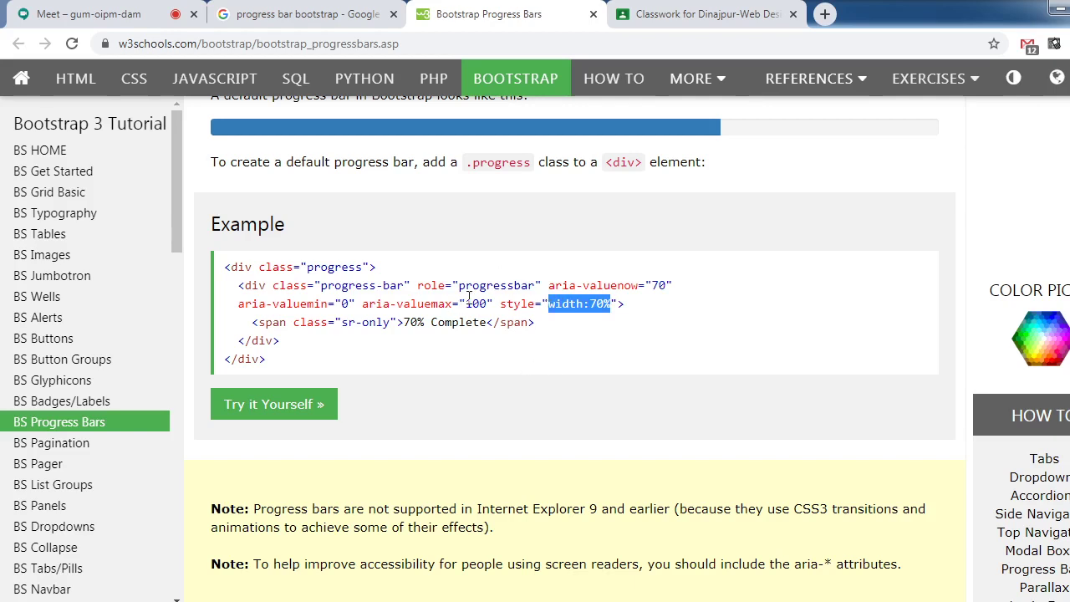
Copy the address of the W3Schools Bootstrap Progress Bars page and return to the class's Classwork page
{"action": "left_click", "coordinate": [411, 44]}
{"action": "key", "text": "ctrl+c"}
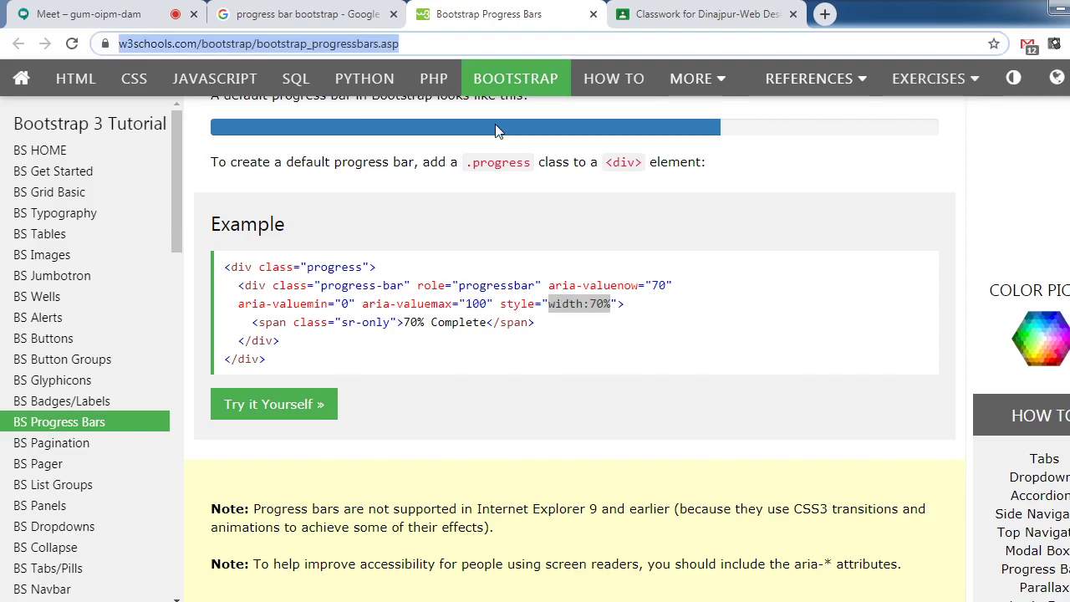
{"action": "left_click", "coordinate": [702, 14]}
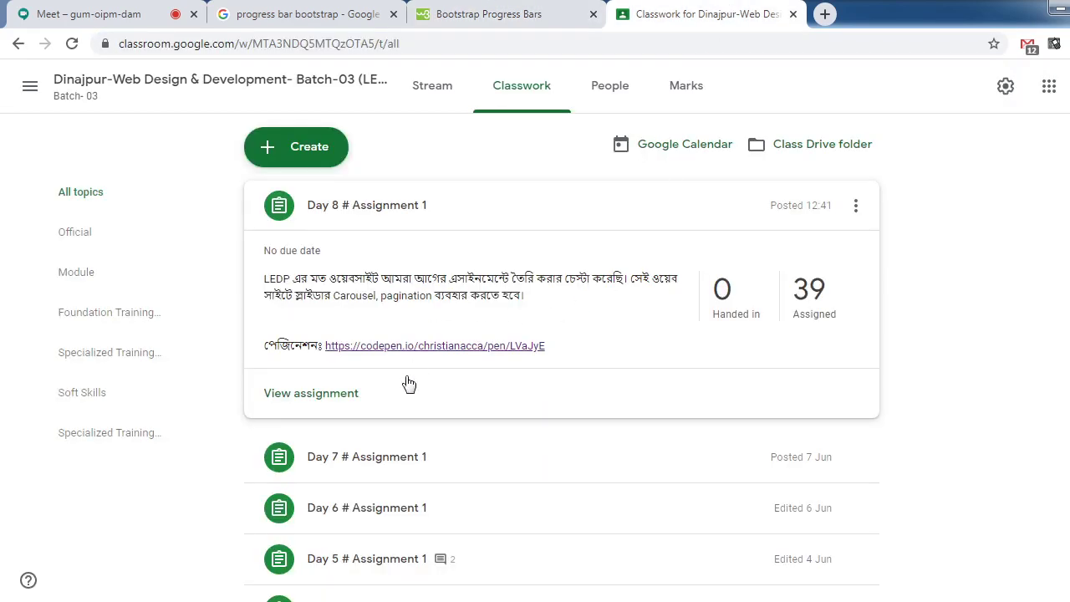
Edit the Day 8 # Assignment 1 instructions and paste the copied W3Schools progress bars link on a new line below the pagination link
{"action": "left_click", "coordinate": [856, 207]}
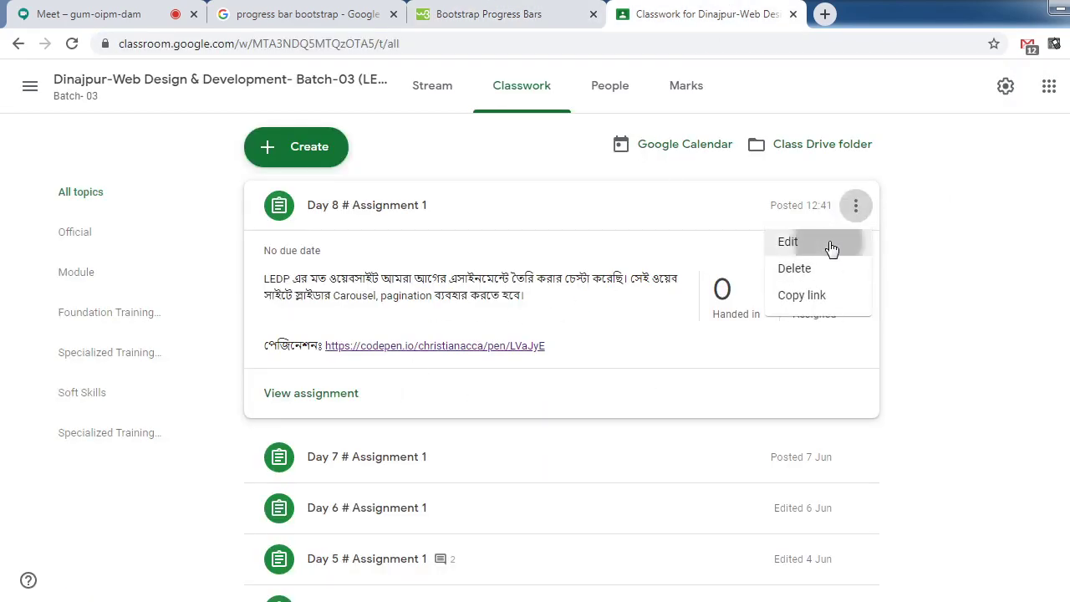
{"action": "left_click", "coordinate": [832, 246]}
{"action": "left_click", "coordinate": [616, 298]}
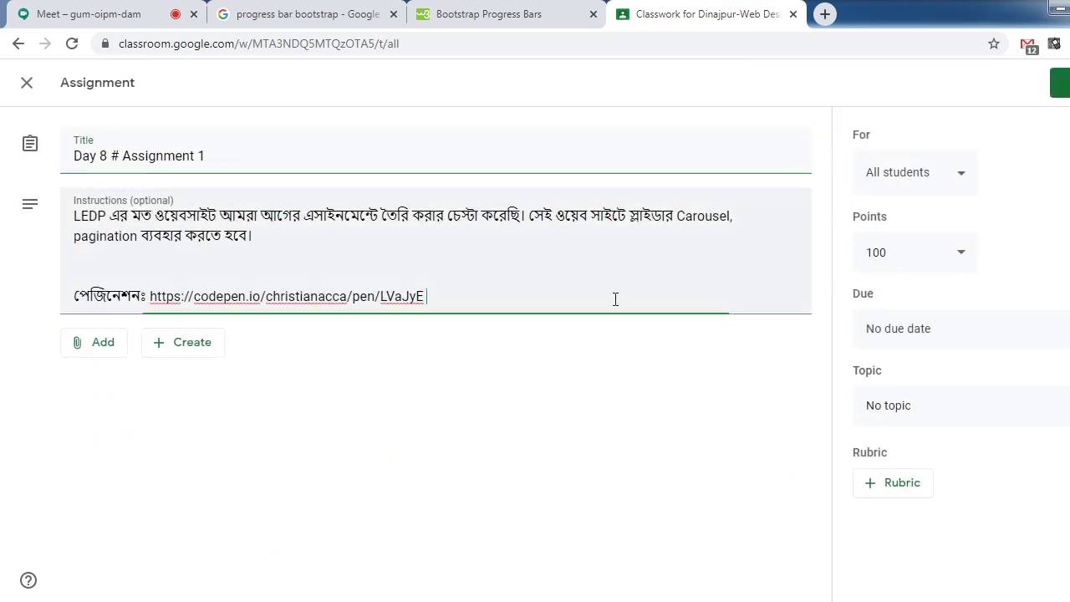
{"action": "key", "text": "Return"}
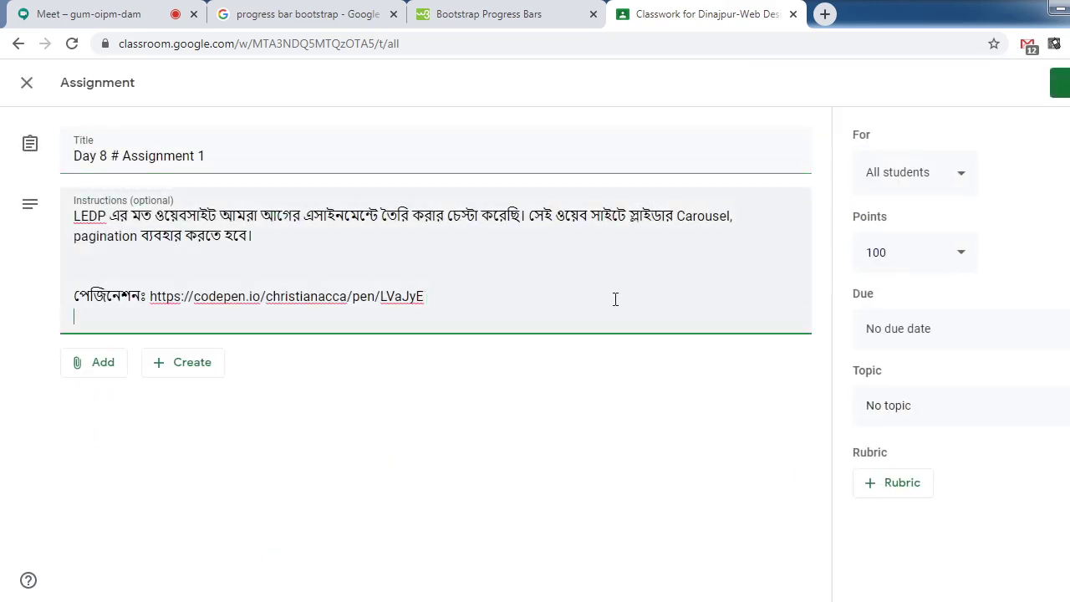
{"action": "key", "text": "ctrl+v"}
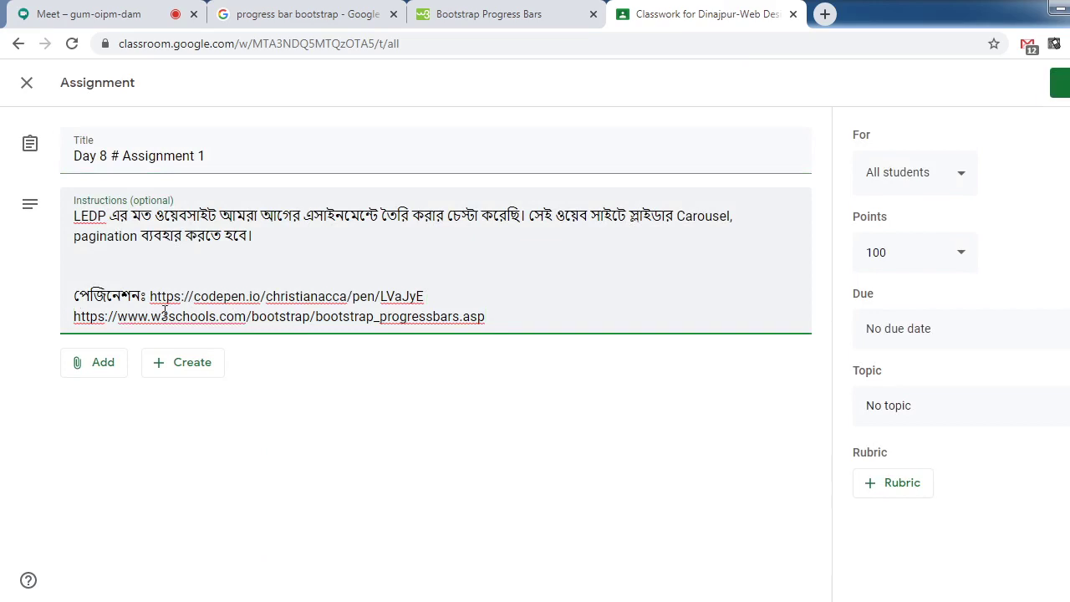
Label the W3Schools link with "প্রগ্রেসঃ" in front of it and save the assignment
{"action": "type", "text": "p"}
{"action": "type", "text": "rf"}
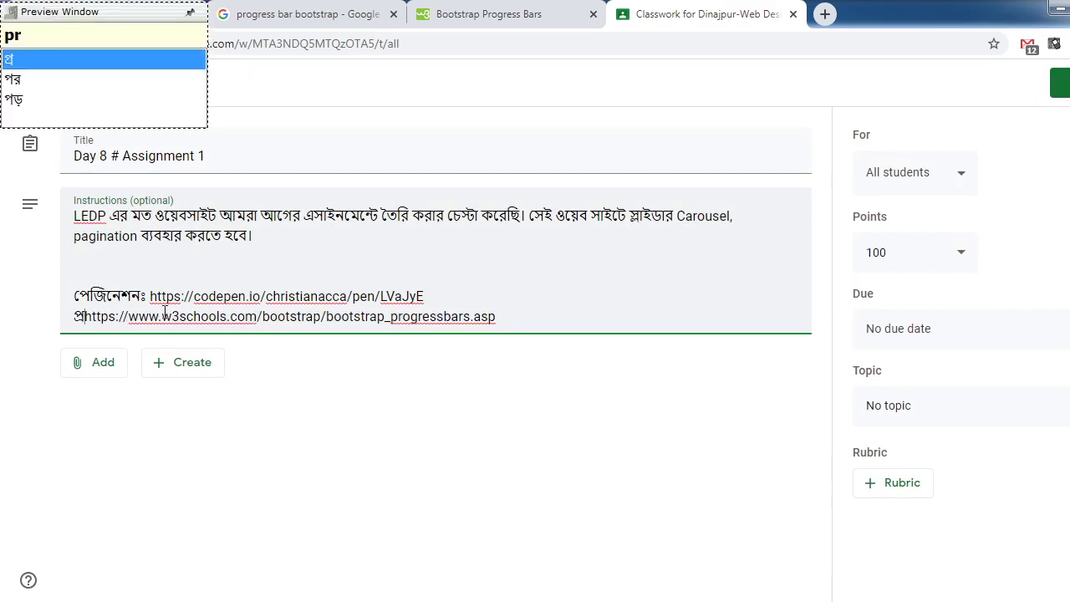
{"action": "key", "text": "BackSpace"}
{"action": "type", "text": "gres"}
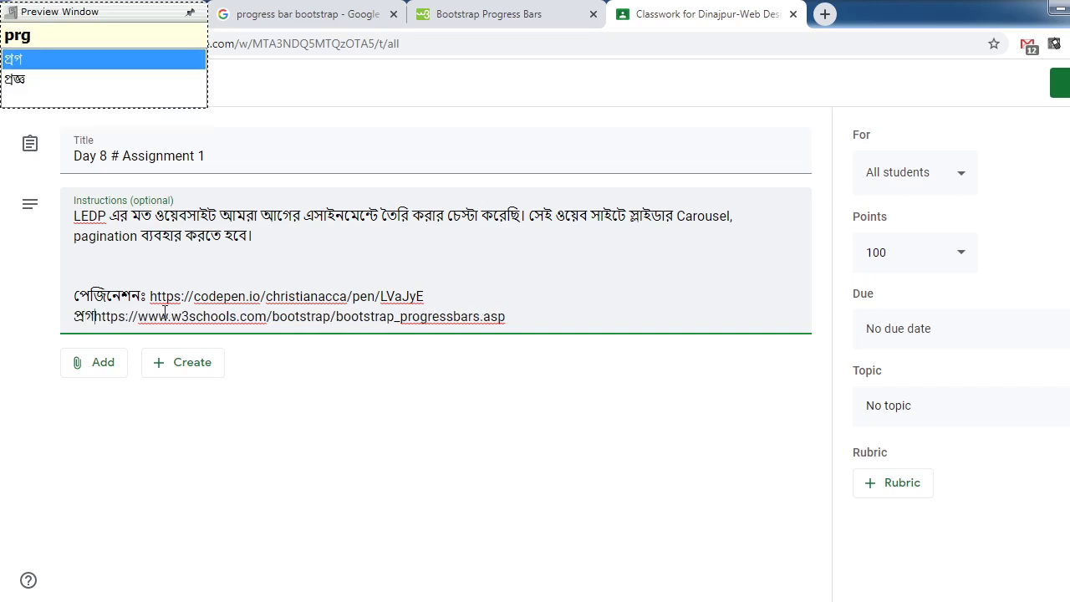
{"action": "type", "text": ":"}
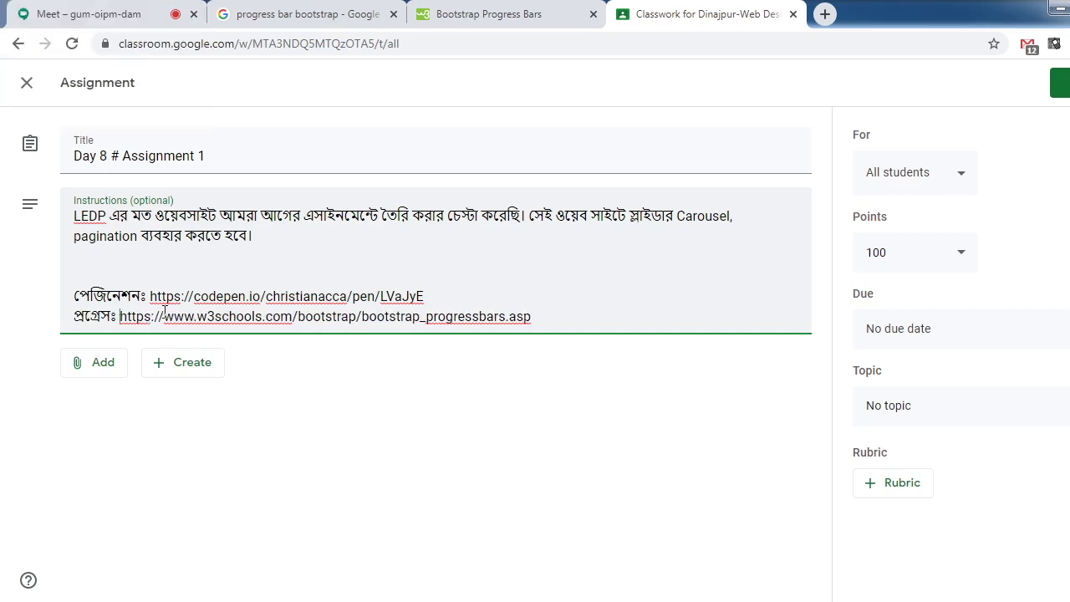
{"action": "left_click", "coordinate": [1059, 82]}
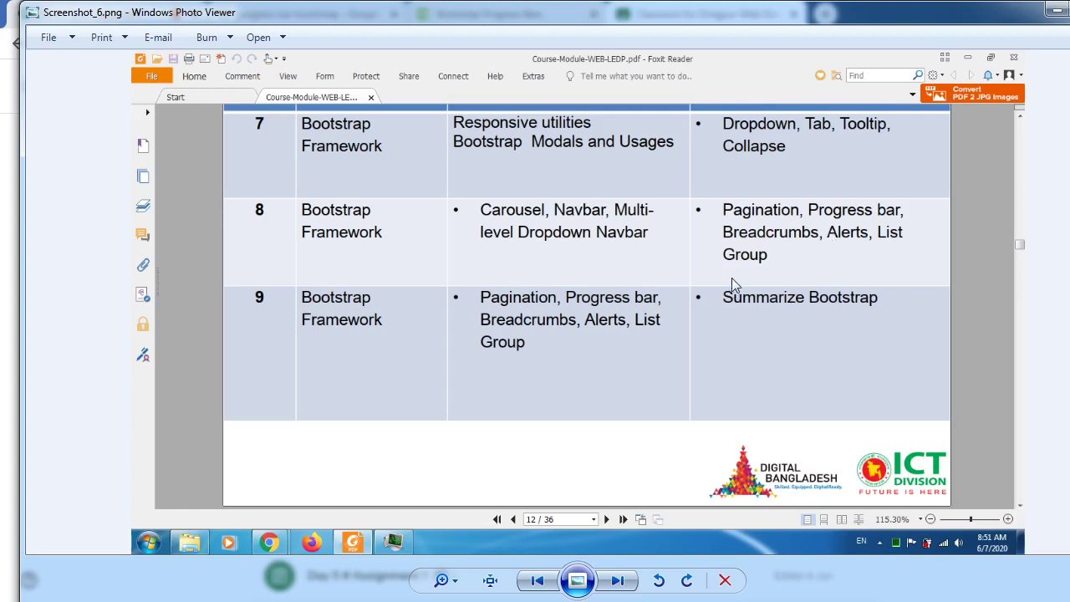
{"action": "mouse_move", "coordinate": [194, 591]}
{"action": "left_click", "coordinate": [130, 535]}
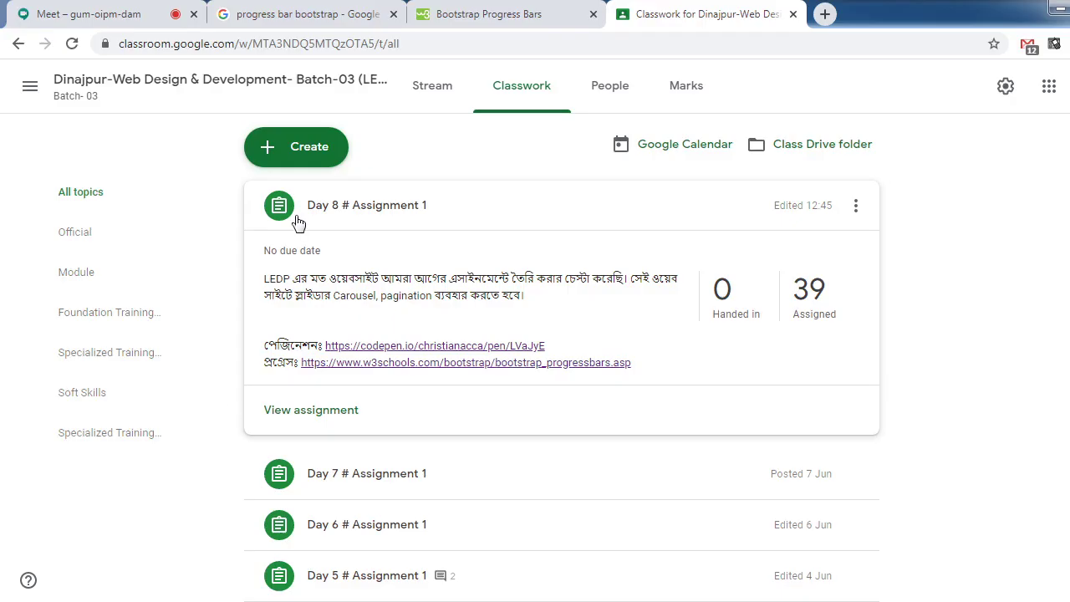
{"action": "left_click", "coordinate": [485, 14]}
{"action": "left_click", "coordinate": [266, 8]}
{"action": "left_click", "coordinate": [134, 13]}
{"action": "left_click", "coordinate": [359, 10]}
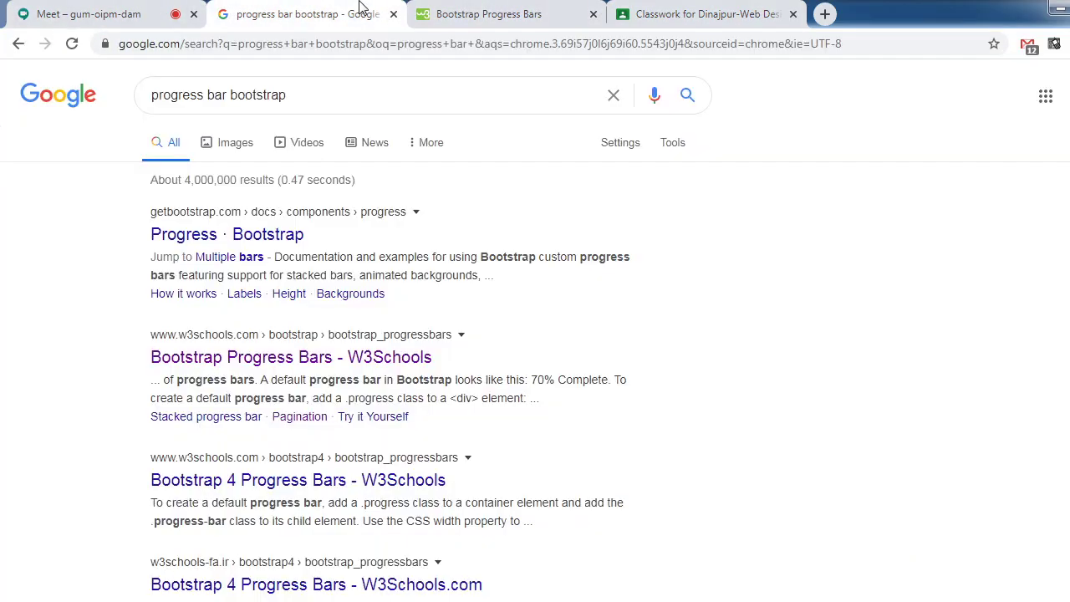
{"action": "left_click", "coordinate": [558, 6]}
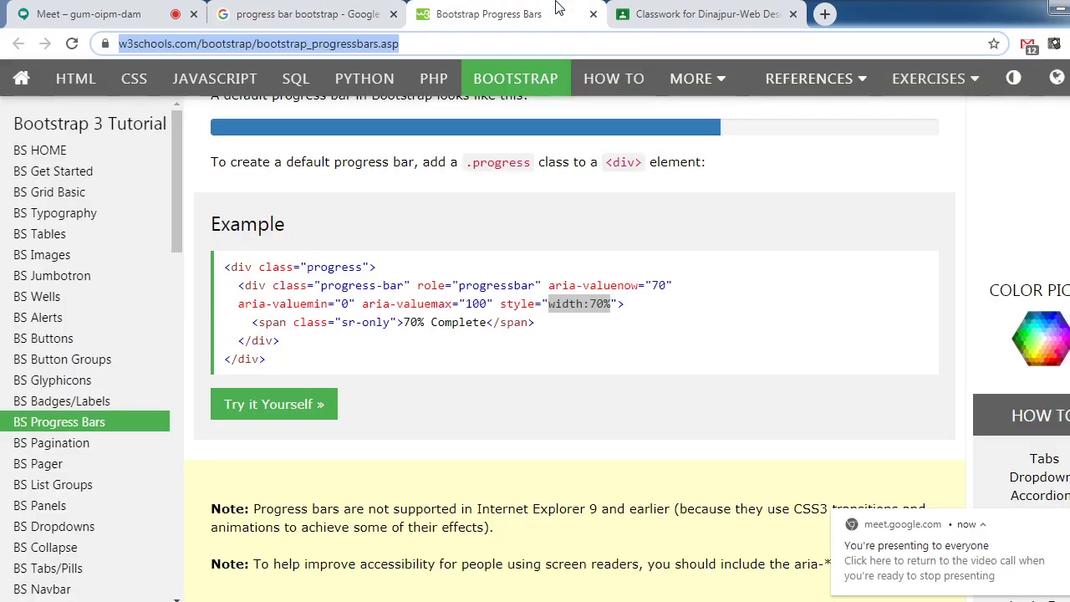
Check the day 8 Bootstrap topics in the Screenshot_6.png course module image and return to the W3Schools page
{"action": "key", "text": "alt+Tab"}
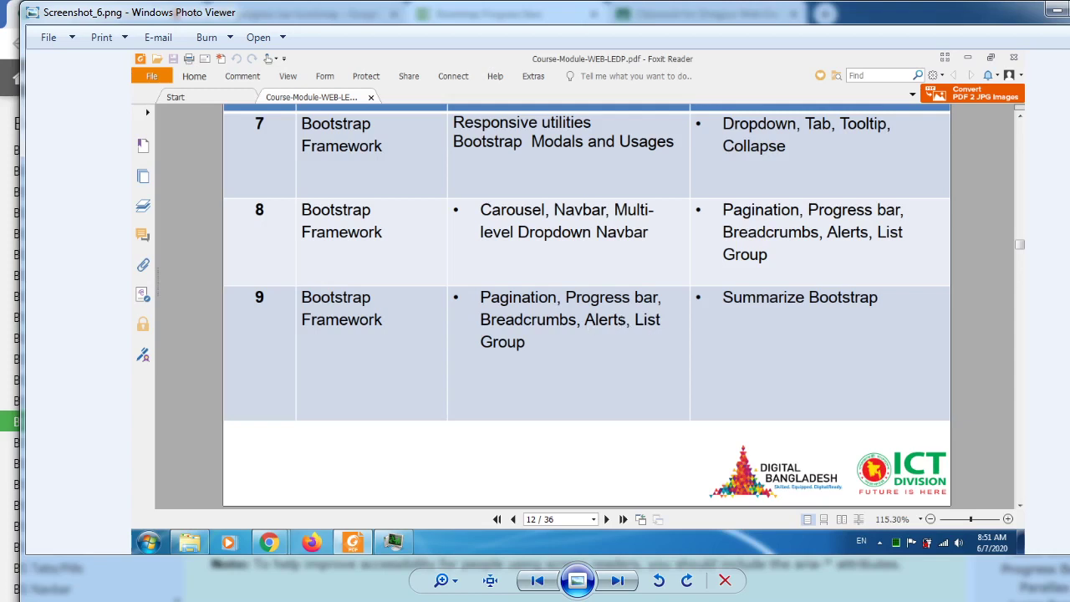
{"action": "mouse_move", "coordinate": [133, 597]}
{"action": "left_click", "coordinate": [96, 502]}
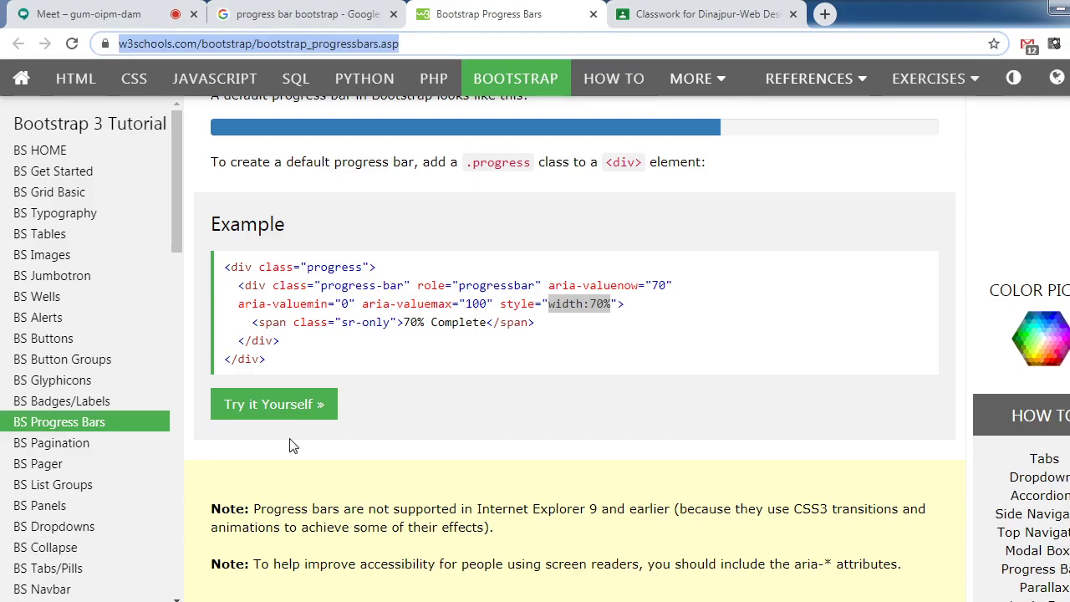
{"action": "left_click", "coordinate": [185, 10]}
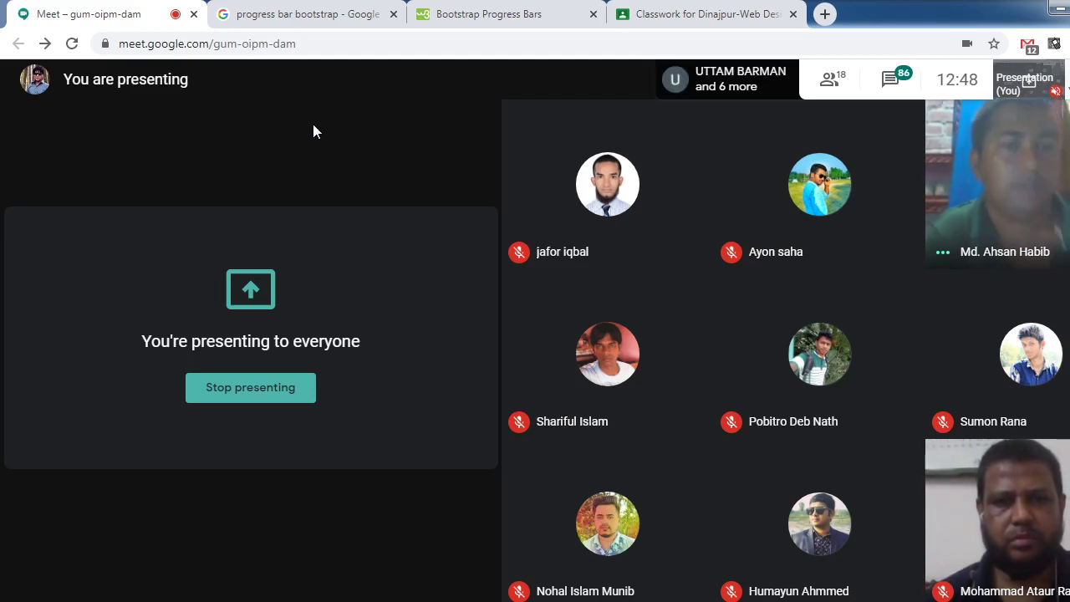
{"action": "left_click", "coordinate": [478, 6]}
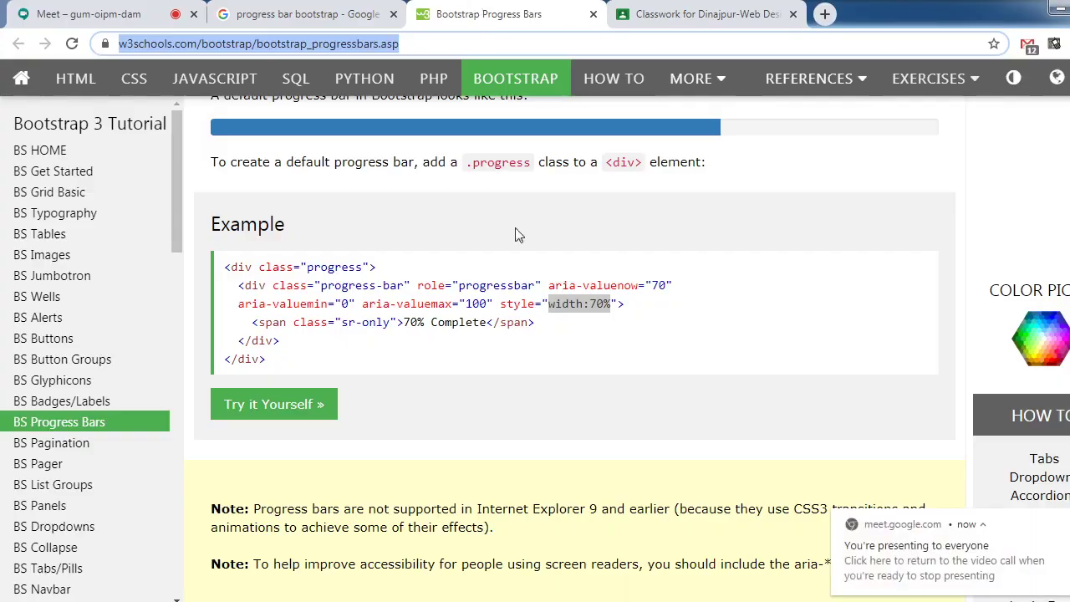
{"action": "scroll", "coordinate": [535, 455], "scroll_direction": "up", "scroll_amount": 5}
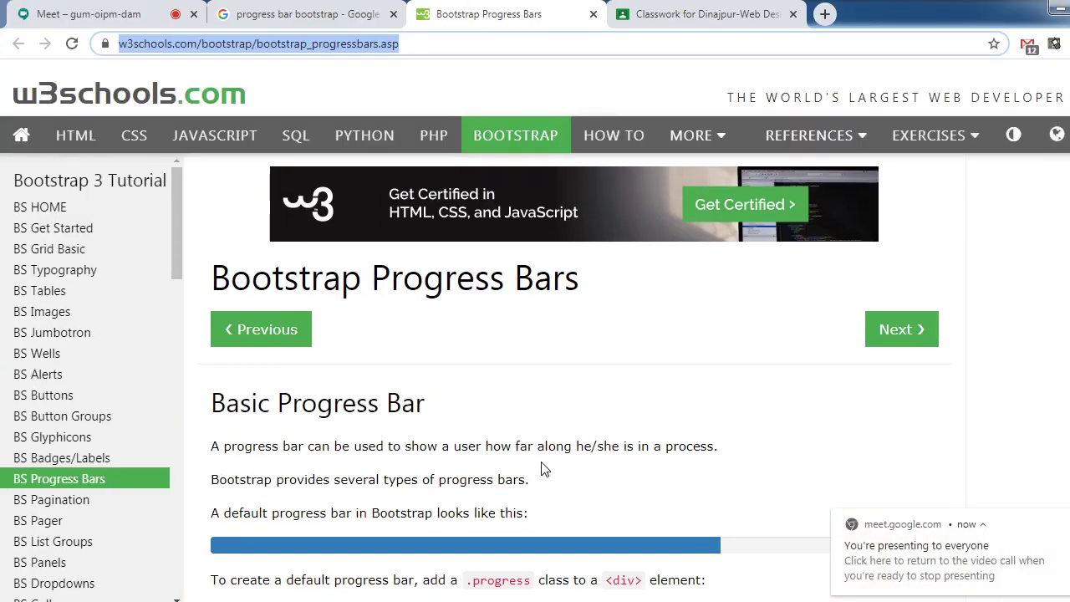
{"action": "scroll", "coordinate": [540, 473], "scroll_direction": "down", "scroll_amount": 4}
{"action": "left_click", "coordinate": [351, 9]}
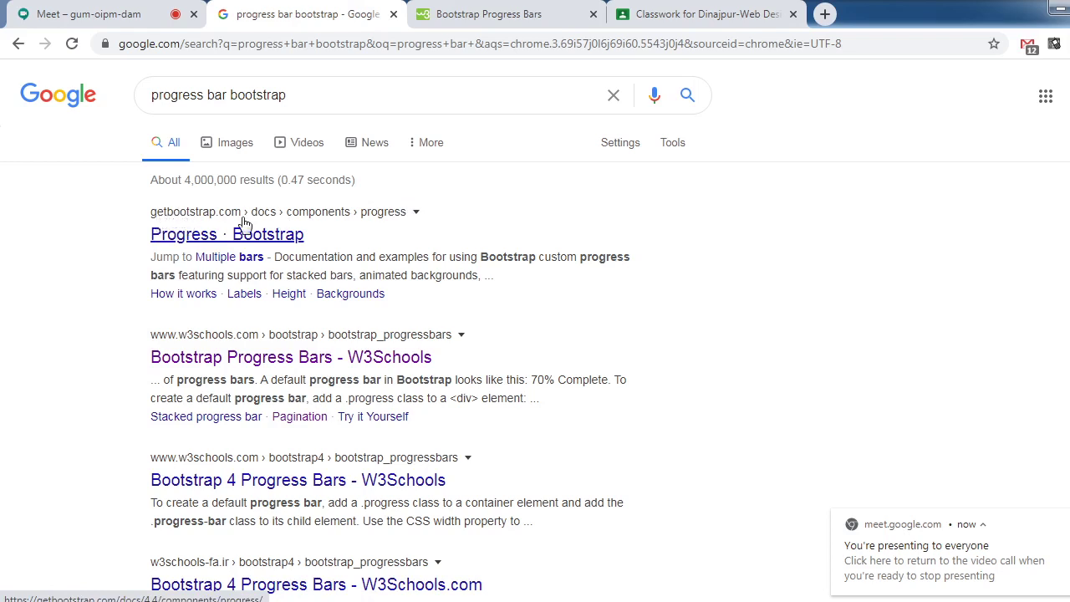
{"action": "left_click", "coordinate": [501, 14]}
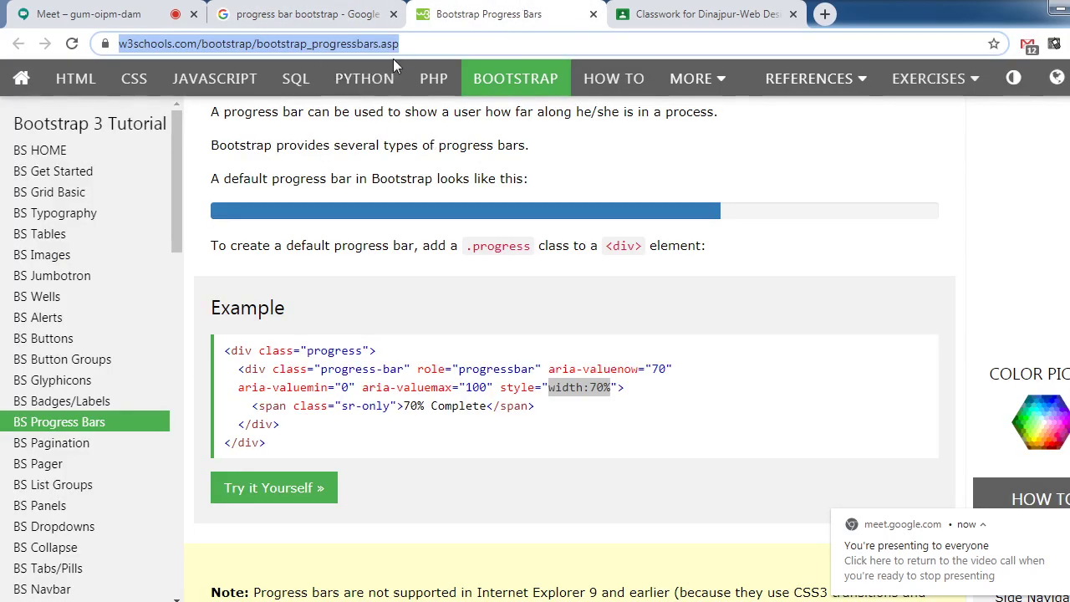
{"action": "left_click", "coordinate": [376, 255]}
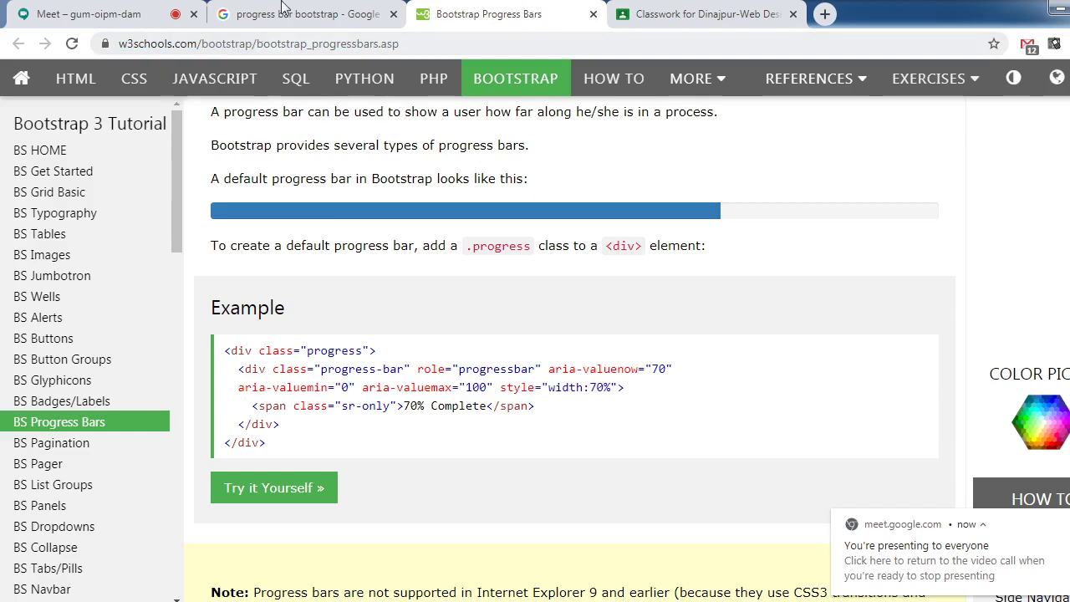
Open the getbootstrap.com Progress result from the Google search in a new tab and return to the search results
{"action": "left_click", "coordinate": [255, 17]}
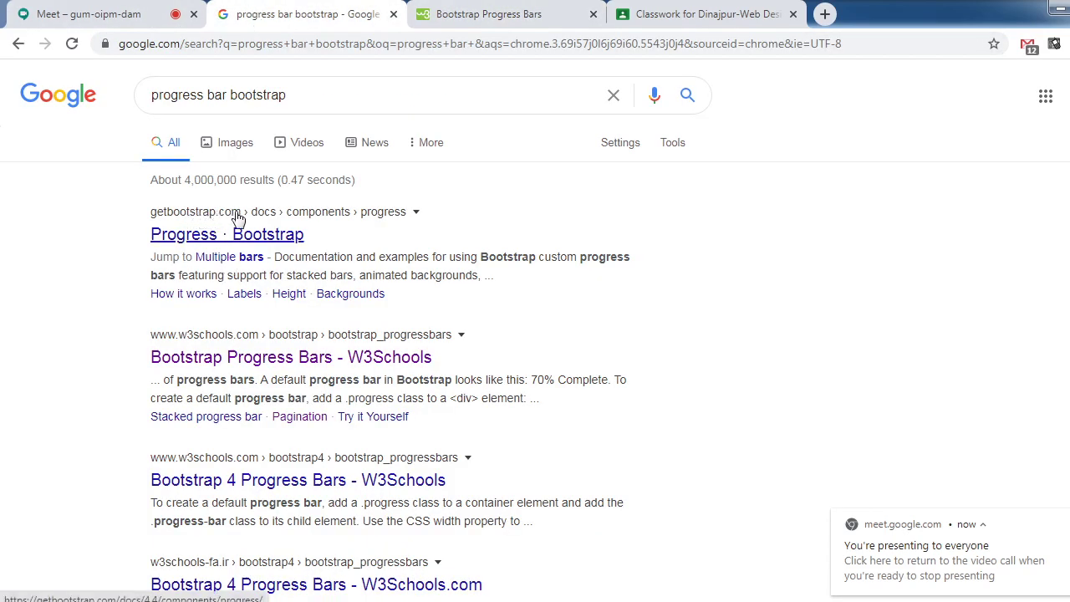
{"action": "right_click", "coordinate": [281, 234]}
{"action": "left_click", "coordinate": [334, 246]}
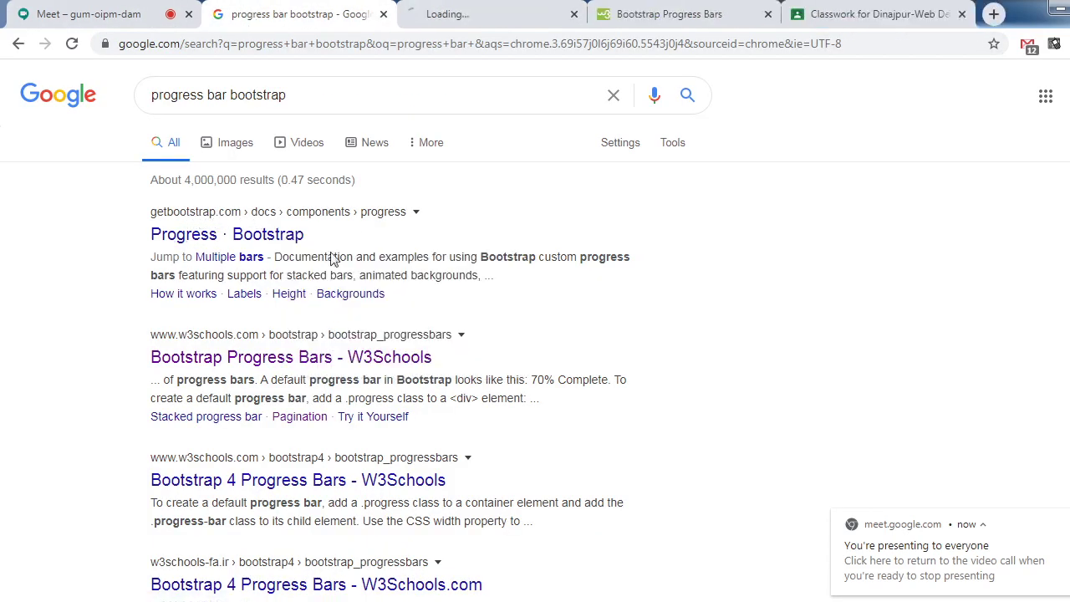
{"action": "left_click", "coordinate": [512, 8]}
{"action": "left_click", "coordinate": [304, 10]}
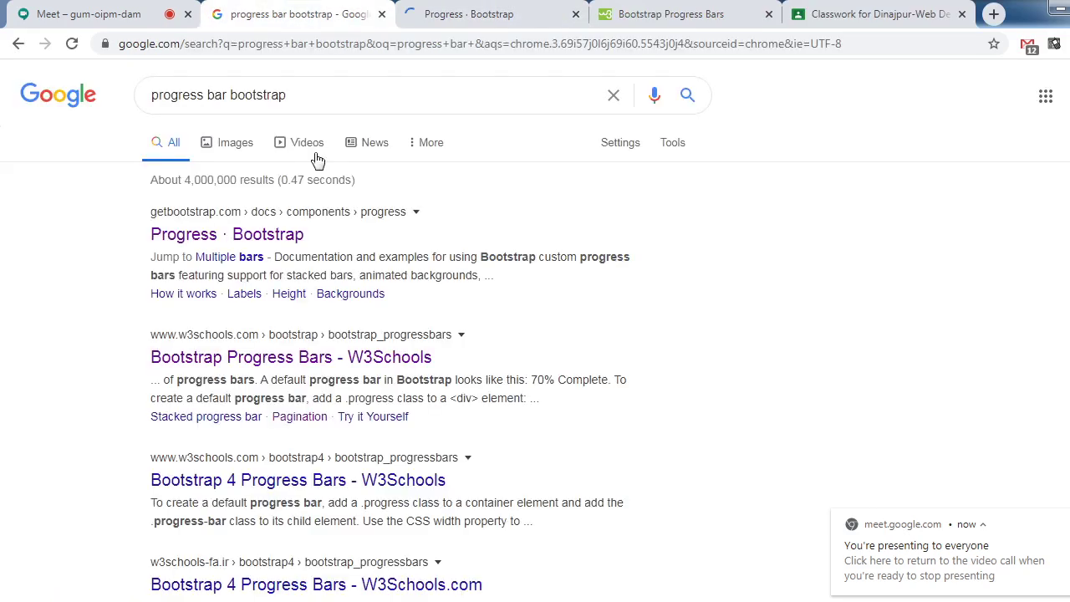
Search Google for "breadcrumbs bootstrap" and open the getbootstrap.com Breadcrumb result in a new tab
{"action": "left_click", "coordinate": [227, 95]}
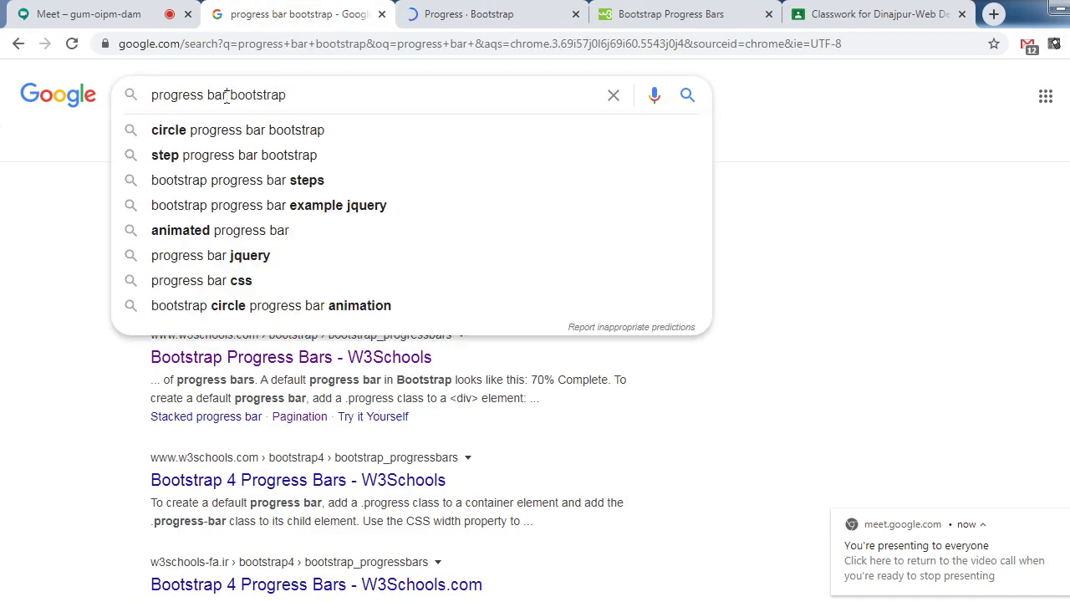
{"action": "left_click_drag", "start_coordinate": [228, 95], "coordinate": [170, 74]}
{"action": "type", "text": "bre"}
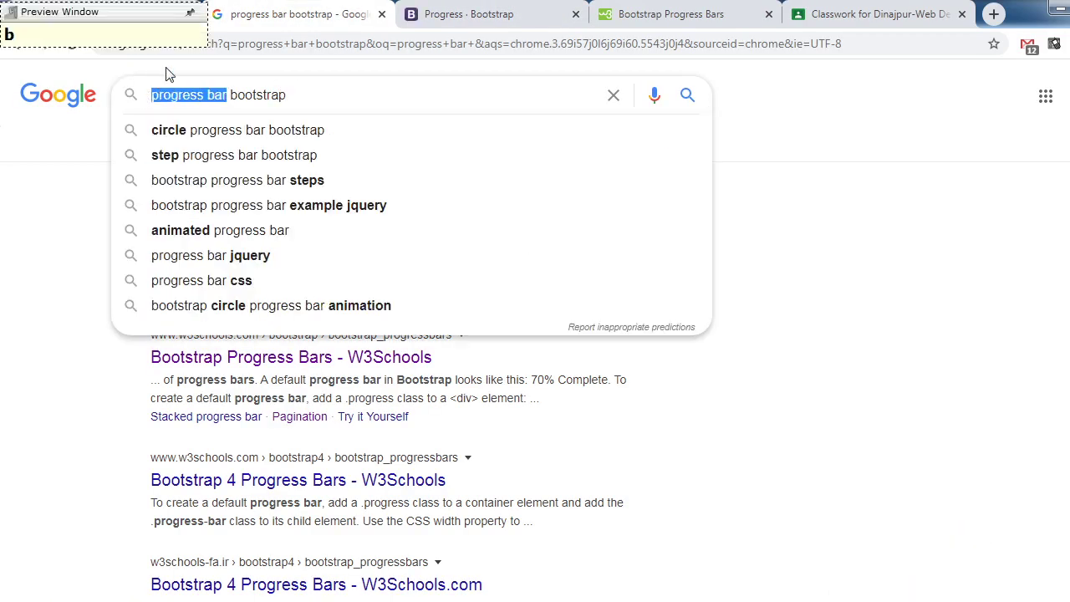
{"action": "type", "text": "a"}
{"action": "key", "text": "BackSpace"}
{"action": "key", "text": "BackSpace"}
{"action": "key", "text": "BackSpace"}
{"action": "key", "text": "BackSpace"}
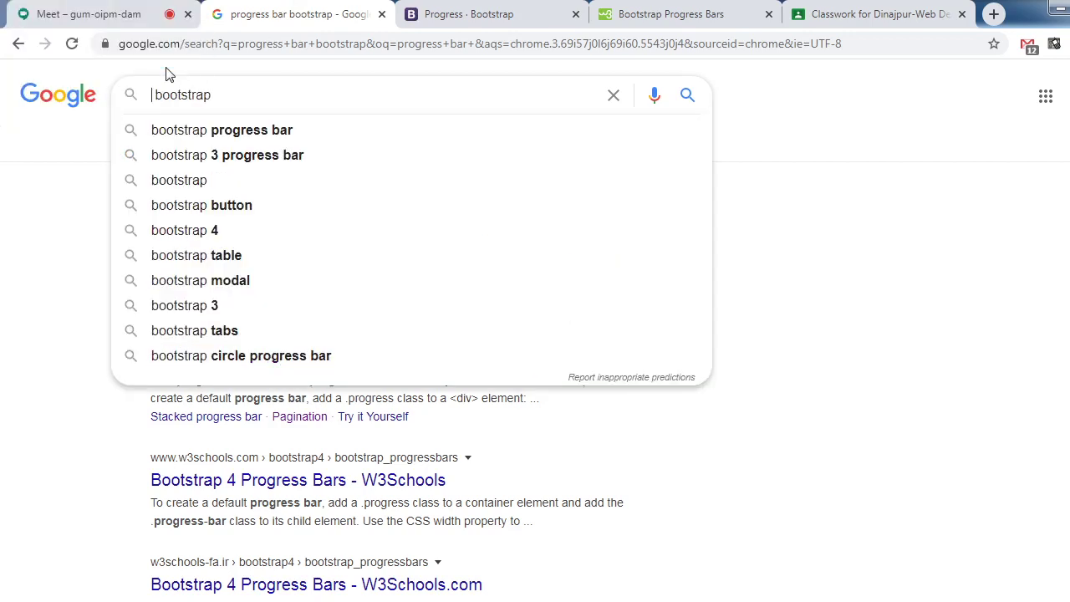
{"action": "type", "text": "bread"}
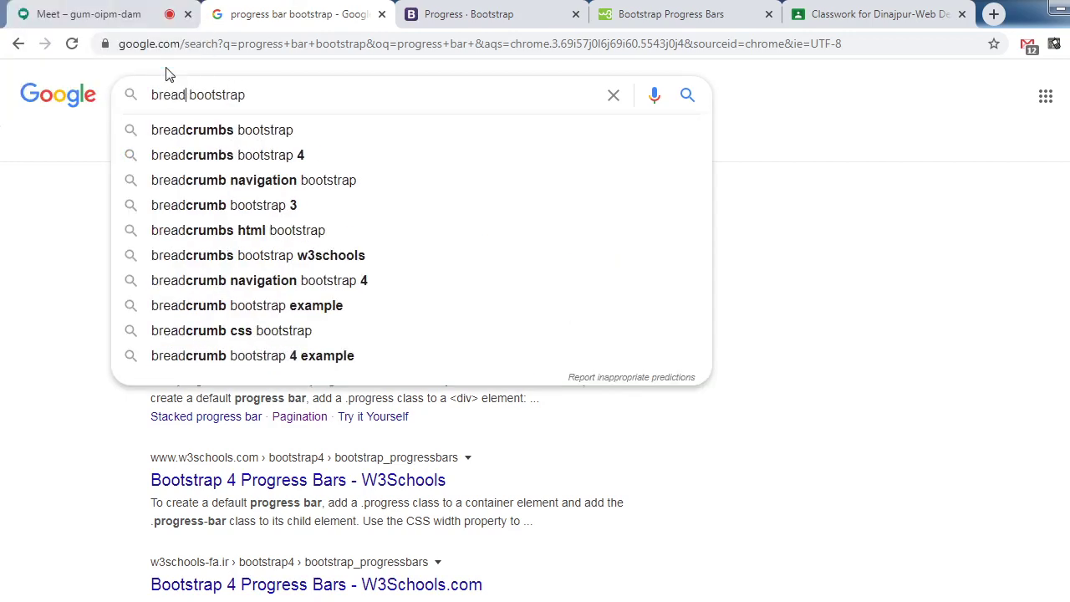
{"action": "key", "text": "Down"}
{"action": "key", "text": "Return"}
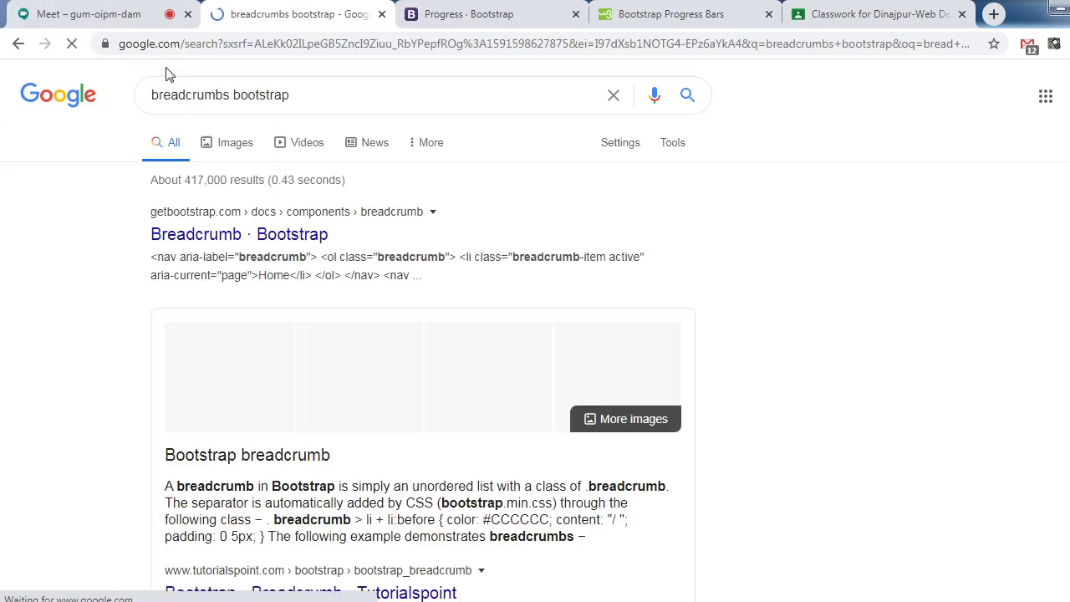
{"action": "left_click", "coordinate": [317, 250]}
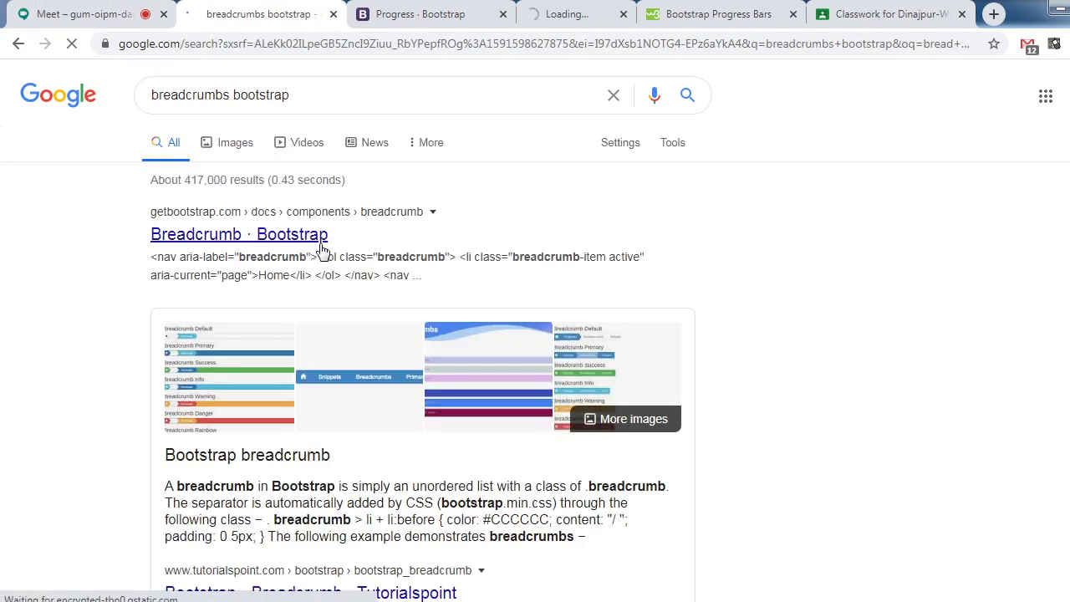
Look through the Bootstrap Progress documentation down to the Backgrounds examples and close its tab
{"action": "left_click", "coordinate": [489, 8]}
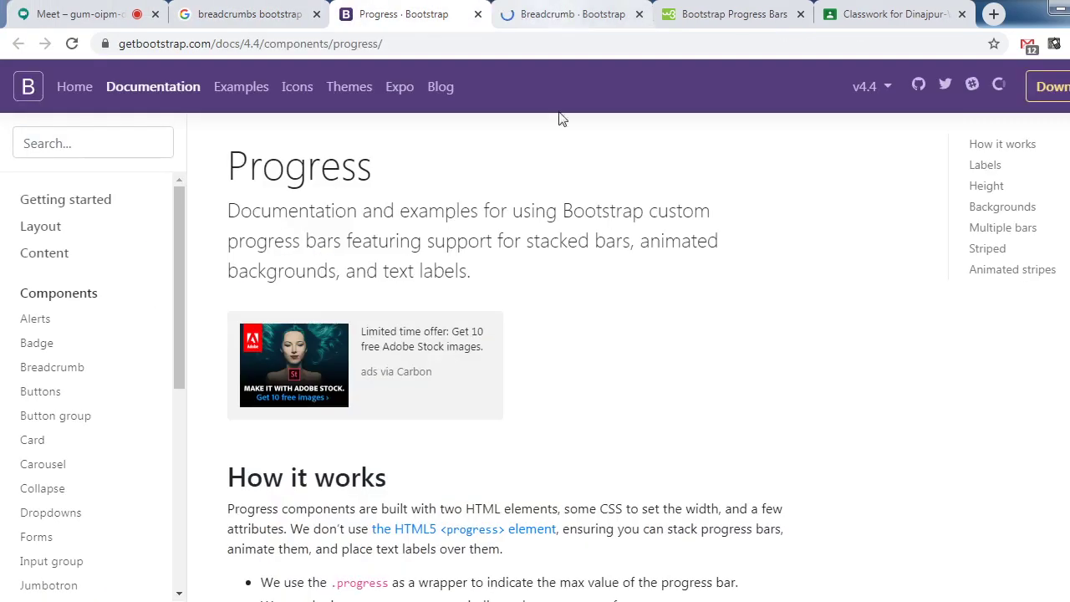
{"action": "scroll", "coordinate": [728, 305], "scroll_direction": "down", "scroll_amount": 10}
{"action": "scroll", "coordinate": [585, 276], "scroll_direction": "down", "scroll_amount": 6}
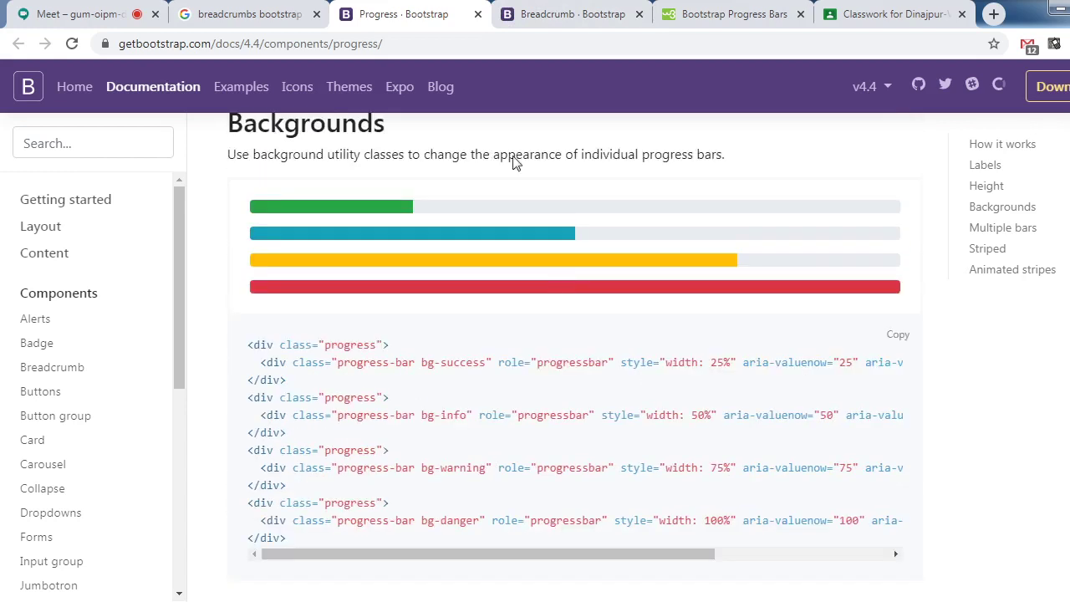
{"action": "left_click", "coordinate": [477, 14]}
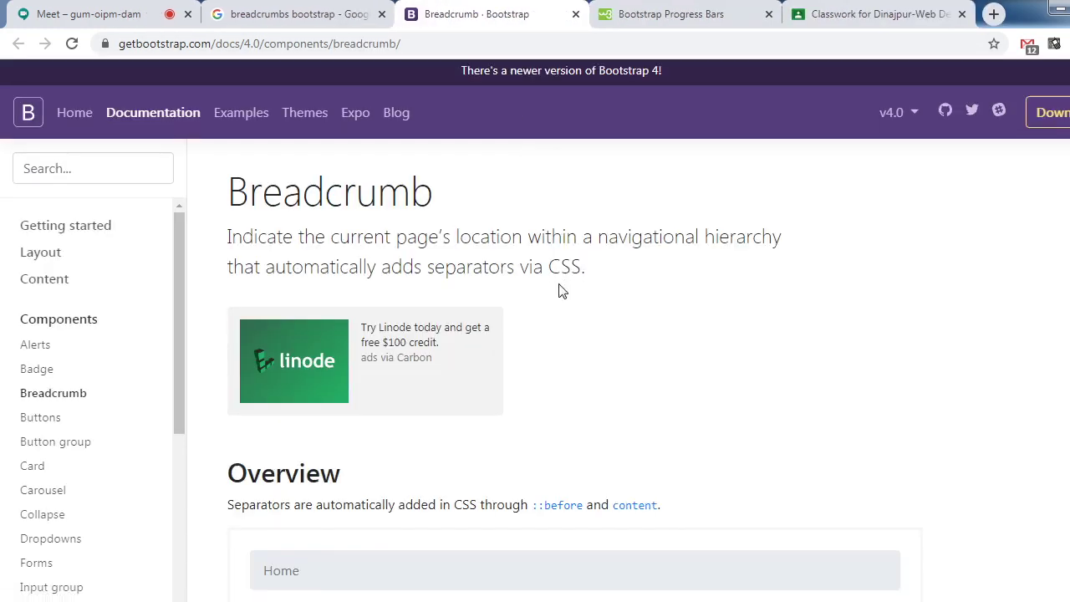
Examine the Home / Library / Data breadcrumb examples and their code on the Bootstrap Breadcrumb page
{"action": "scroll", "coordinate": [561, 289], "scroll_direction": "down", "scroll_amount": 4}
{"action": "scroll", "coordinate": [561, 291], "scroll_direction": "down", "scroll_amount": 1}
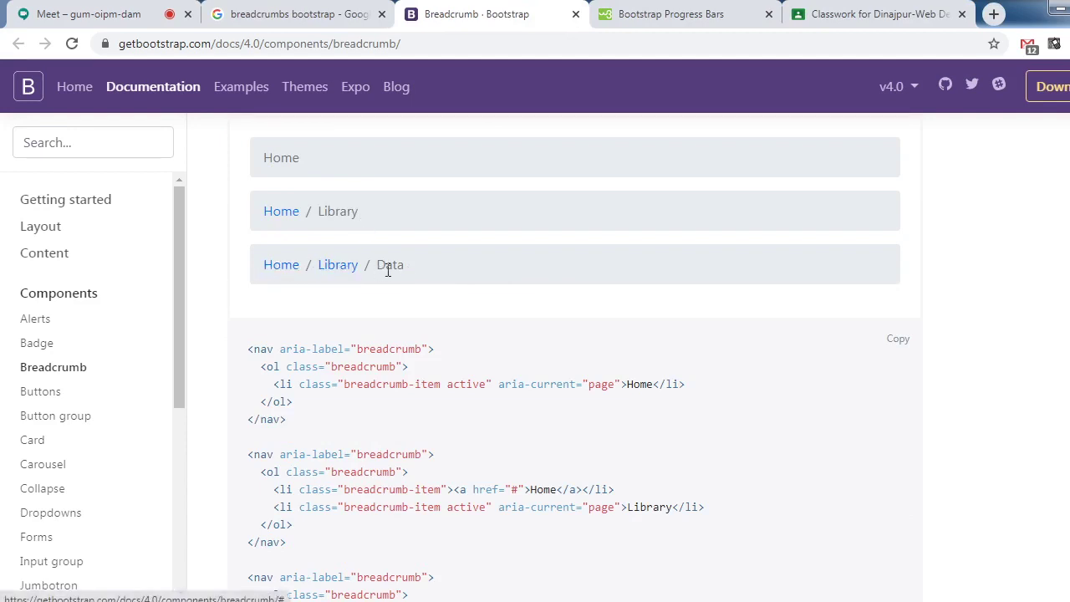
{"action": "left_click_drag", "start_coordinate": [413, 270], "coordinate": [264, 258]}
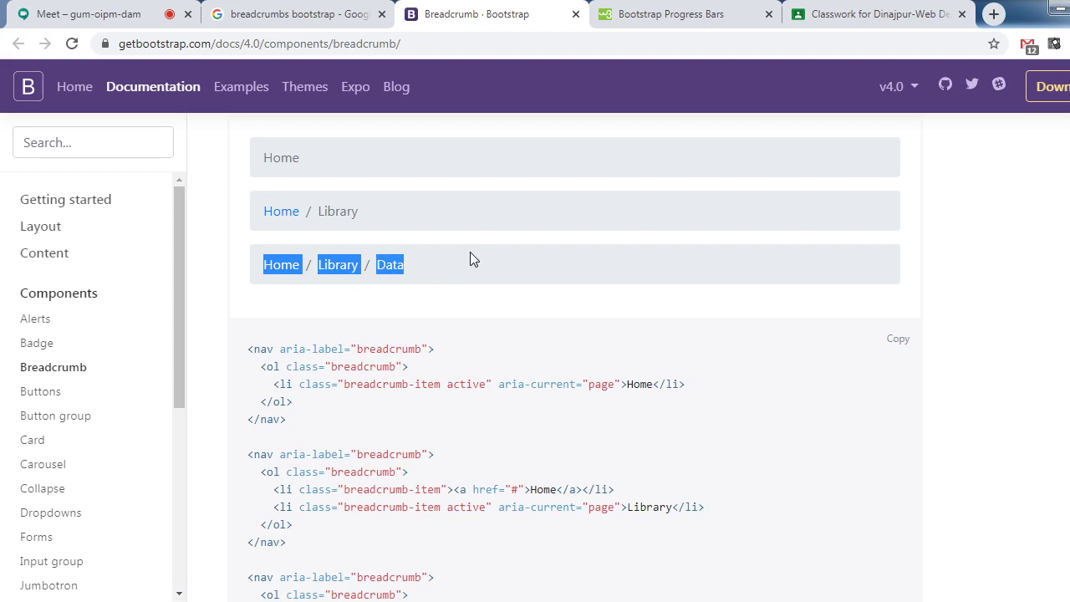
{"action": "scroll", "coordinate": [470, 259], "scroll_direction": "down", "scroll_amount": 4}
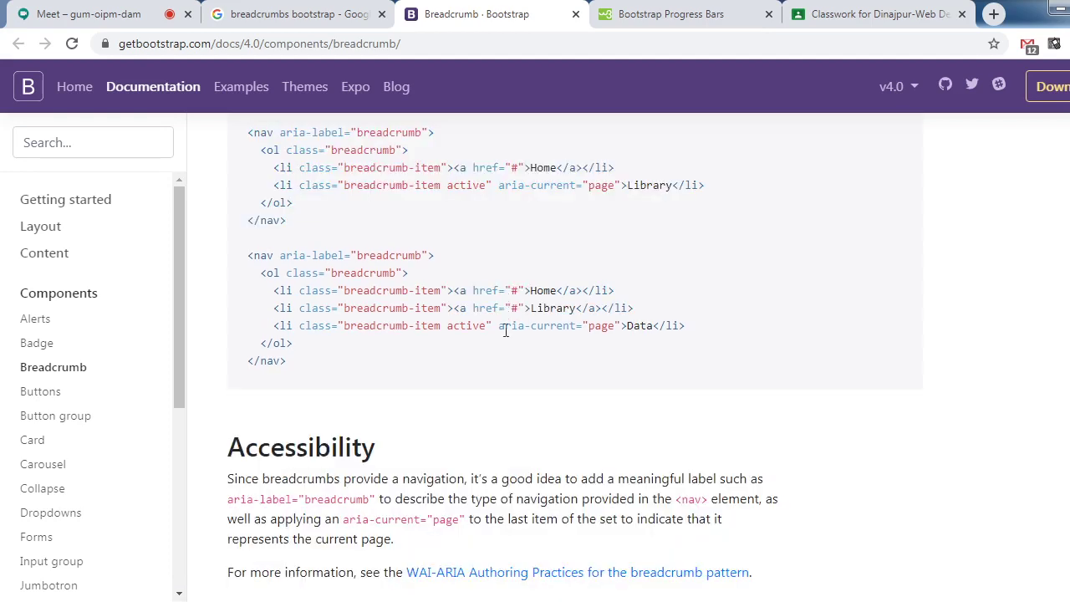
{"action": "scroll", "coordinate": [511, 365], "scroll_direction": "up", "scroll_amount": 10}
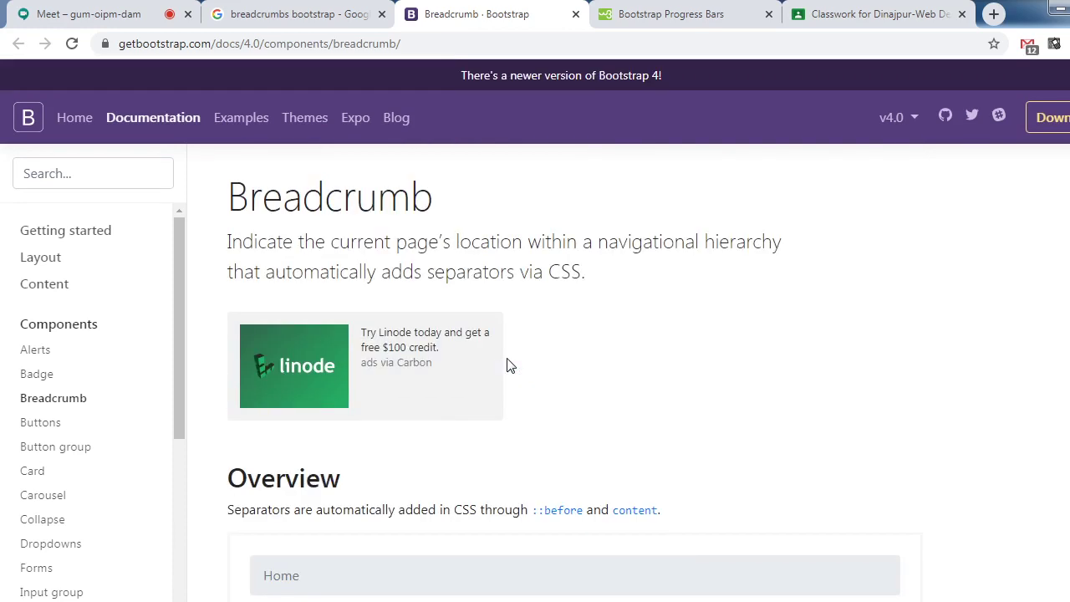
Compare the Home / Library / Data example on the Bootstrap Breadcrumb page with the enlarged breadcrumb path of the first Google result
{"action": "scroll", "coordinate": [511, 365], "scroll_direction": "down", "scroll_amount": 2}
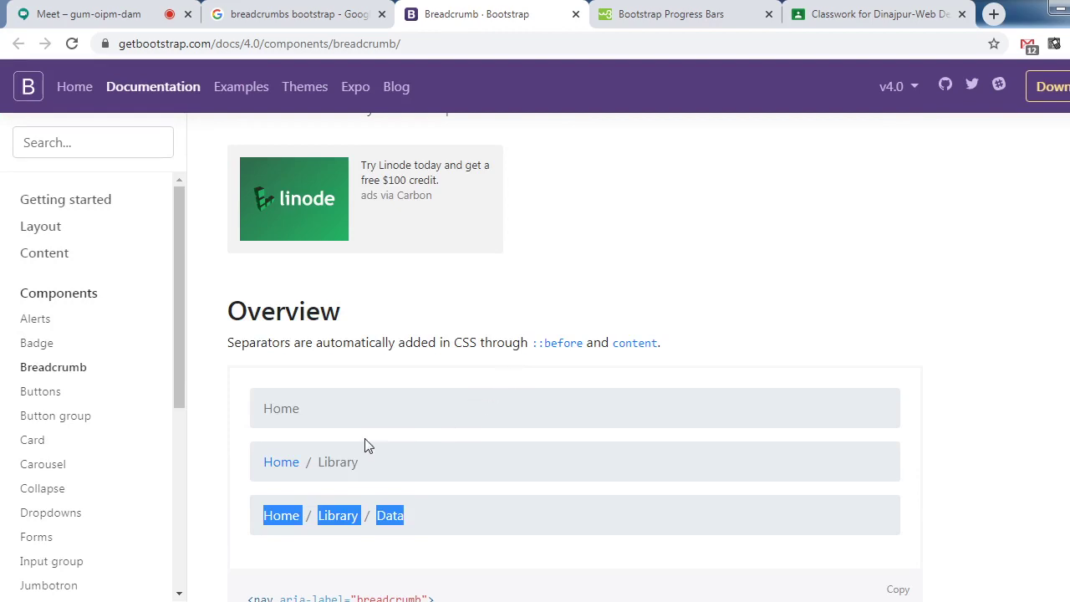
{"action": "scroll", "coordinate": [372, 426], "scroll_direction": "down", "scroll_amount": 1}
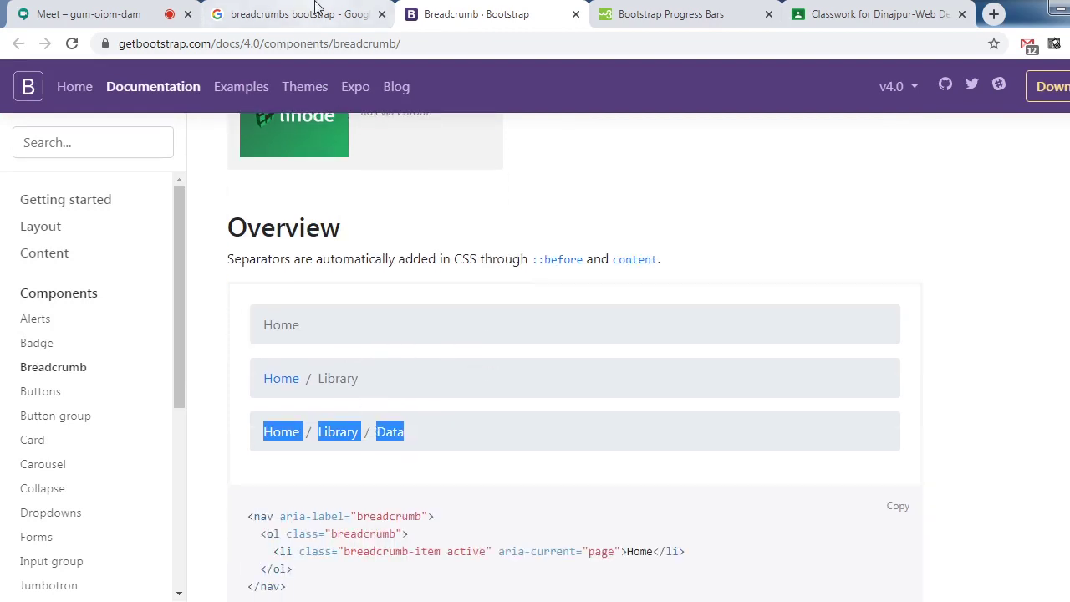
{"action": "left_click", "coordinate": [343, 14]}
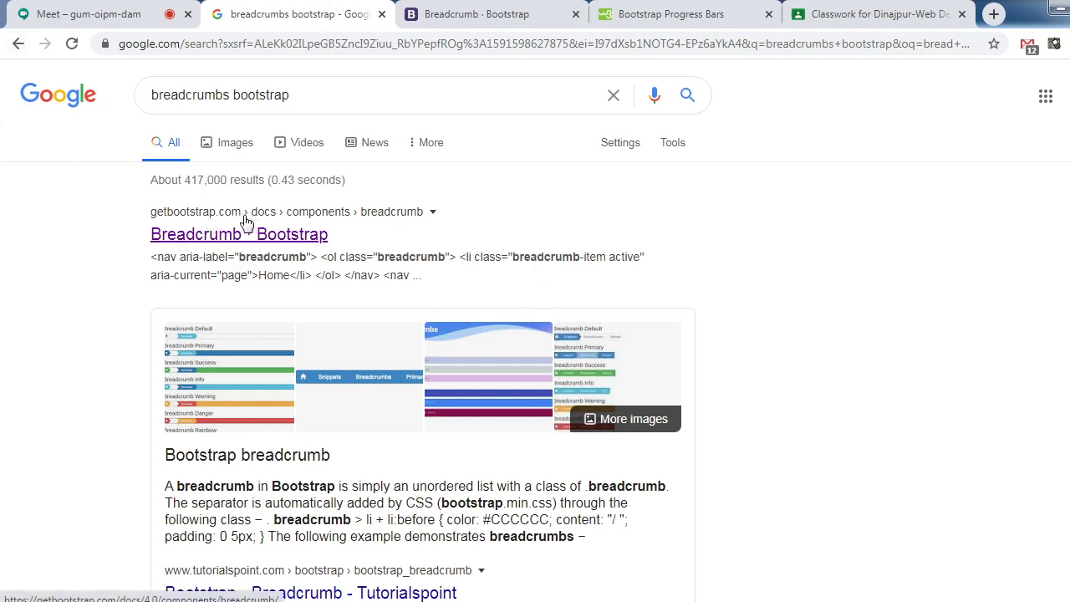
{"action": "key", "text": "ctrl+plus"}
{"action": "key", "text": "ctrl+plus"}
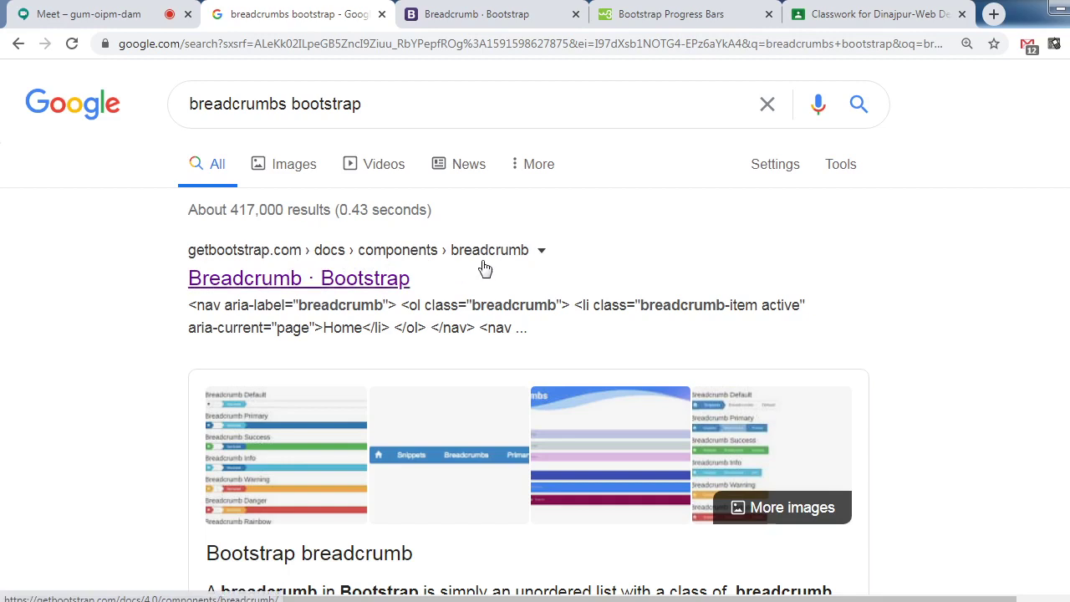
{"action": "left_click", "coordinate": [476, 14]}
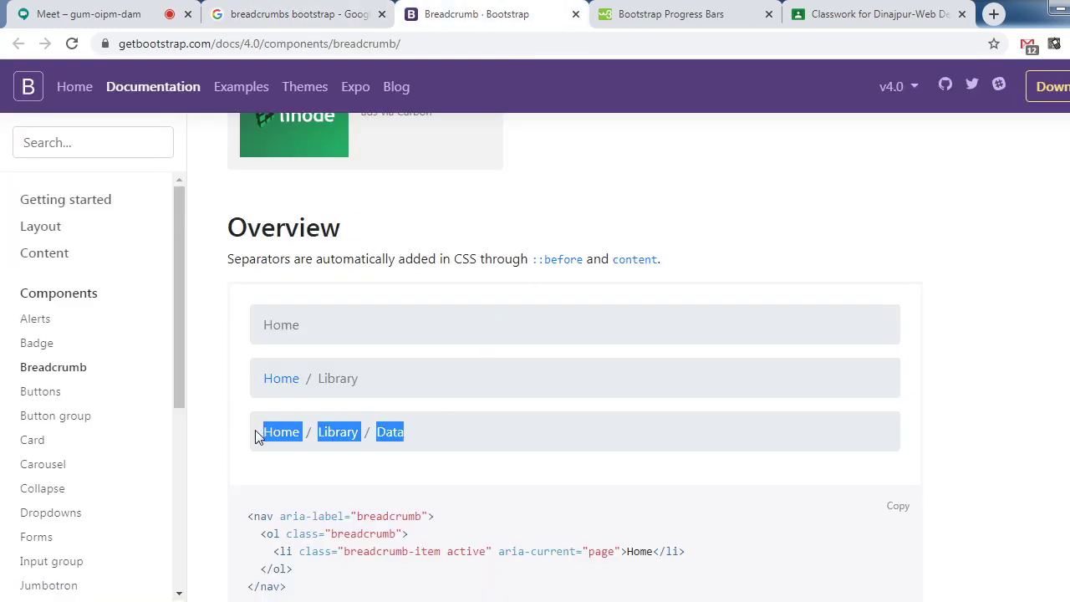
{"action": "left_click", "coordinate": [447, 407]}
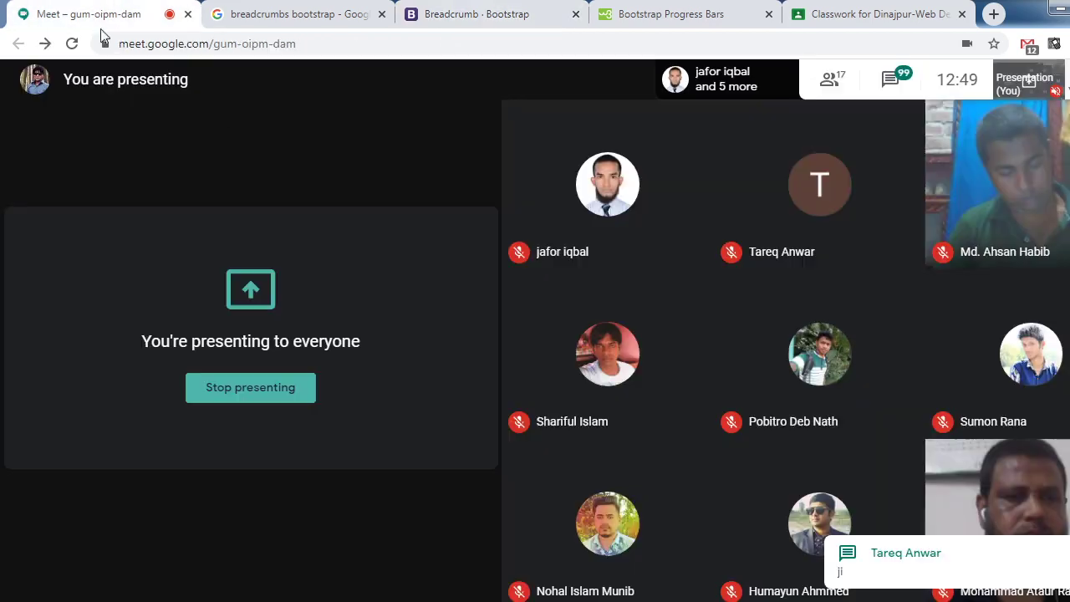
Capture the whole screen of the Google Meet call and save it as Screenshot_2.png in the 8 June folder
{"action": "left_click", "coordinate": [88, 14]}
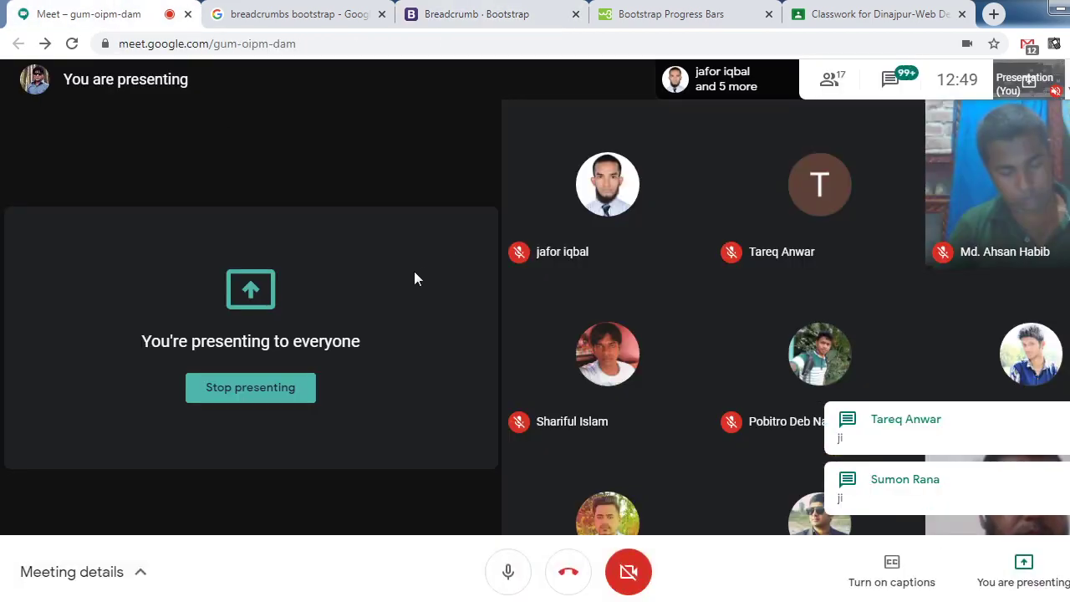
{"action": "key", "text": "Print"}
{"action": "mouse_move", "coordinate": [0, 0]}
{"action": "left_mouse_down"}
{"action": "mouse_move", "coordinate": [908, 601]}
{"action": "mouse_move", "coordinate": [1069, 601]}
{"action": "left_mouse_up"}
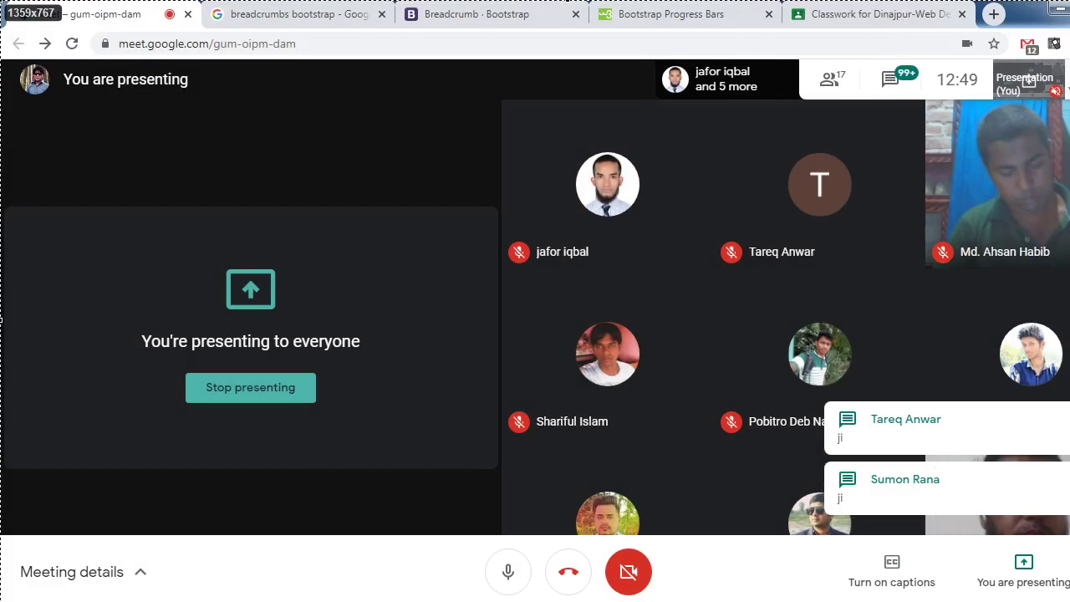
{"action": "key", "text": "ctrl+s"}
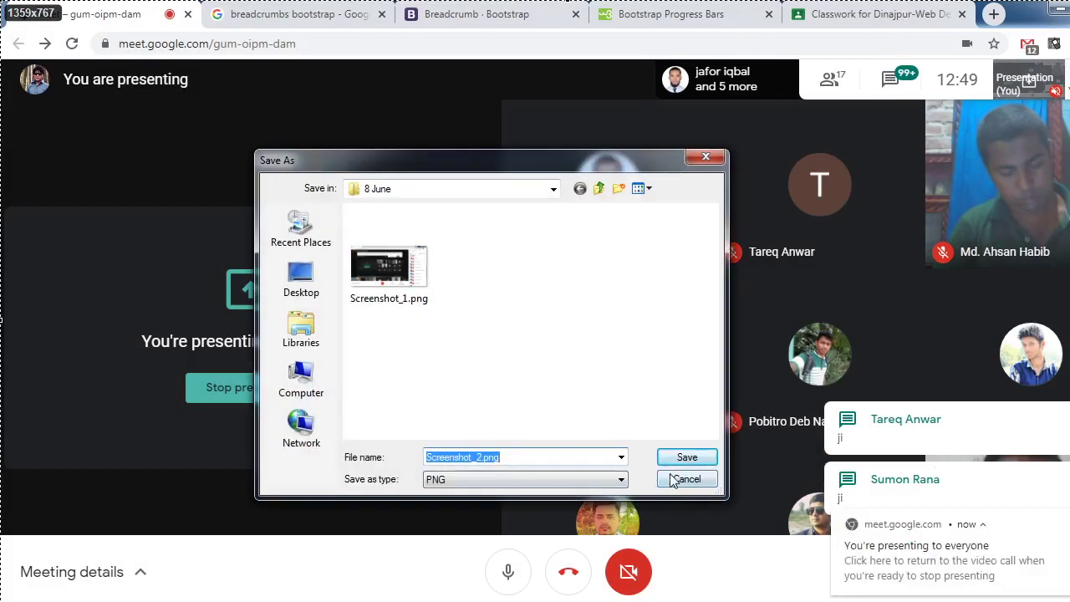
{"action": "left_click", "coordinate": [690, 457]}
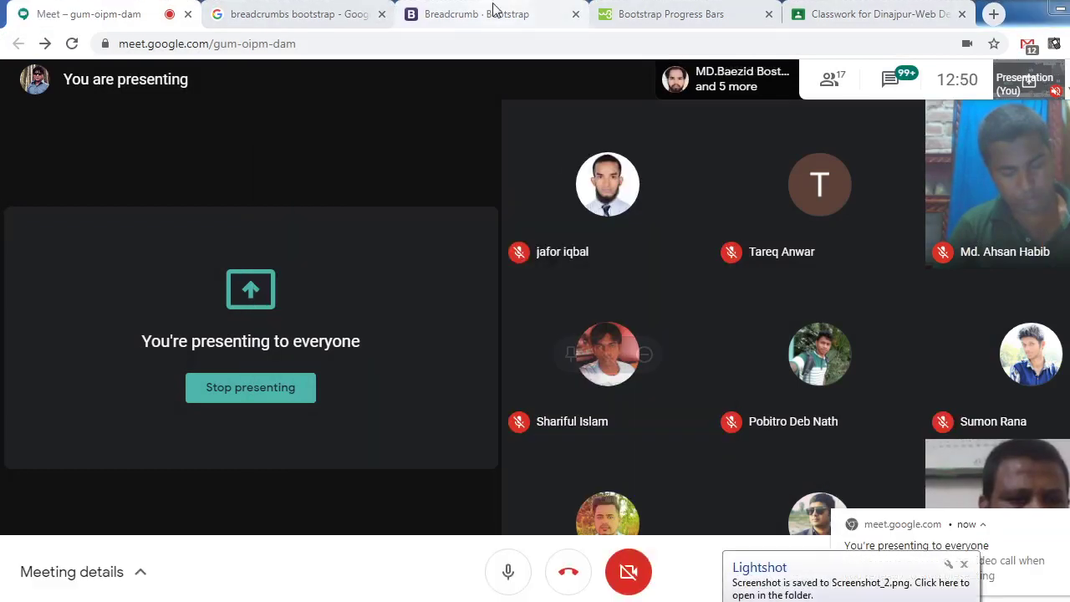
Check the Day 8 assignment on the Classwork page and switch to the course module image Screenshot_6.png in Windows Photo Viewer
{"action": "key", "text": "ctrl+t"}
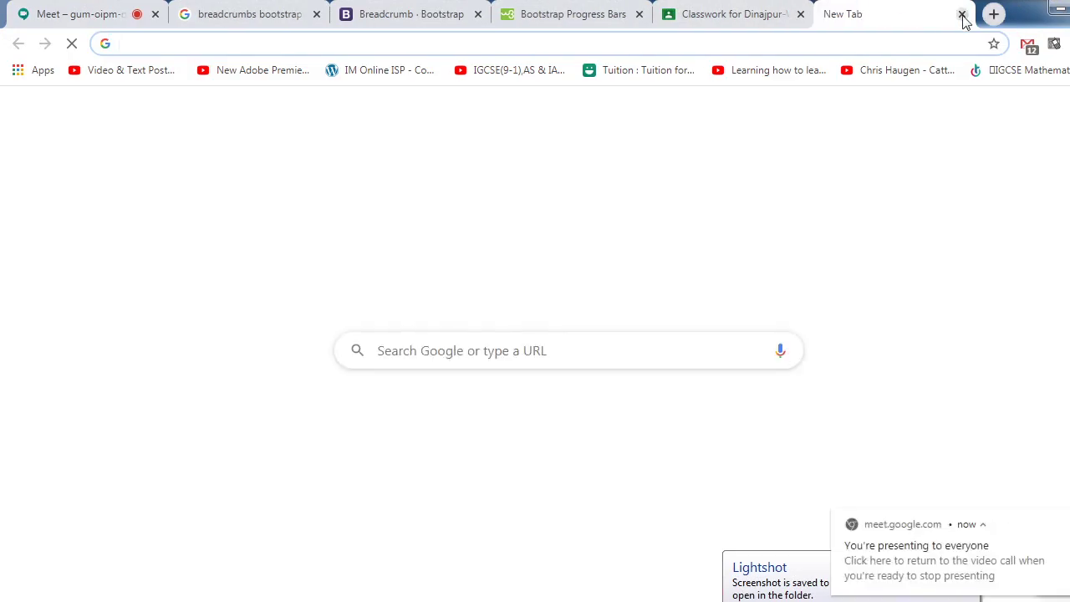
{"action": "left_click", "coordinate": [961, 14]}
{"action": "left_click", "coordinate": [838, 13]}
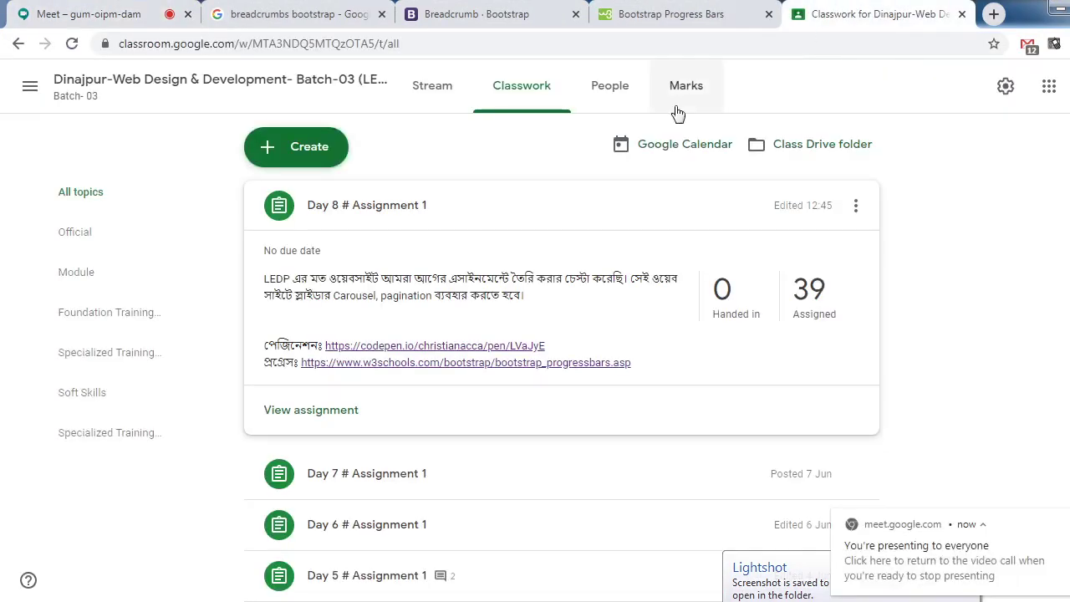
{"action": "left_click", "coordinate": [381, 577]}
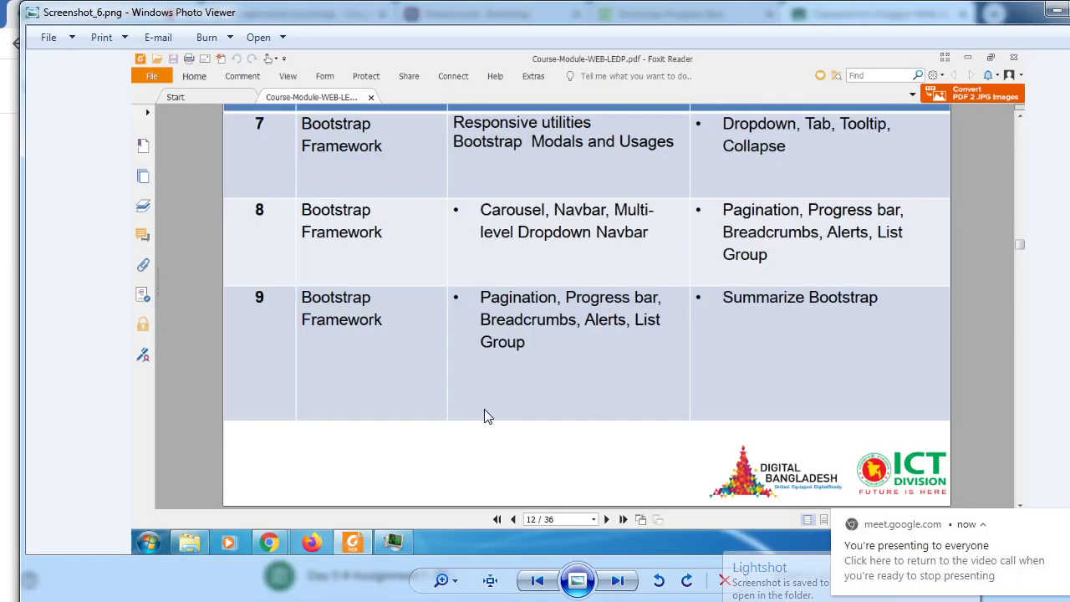